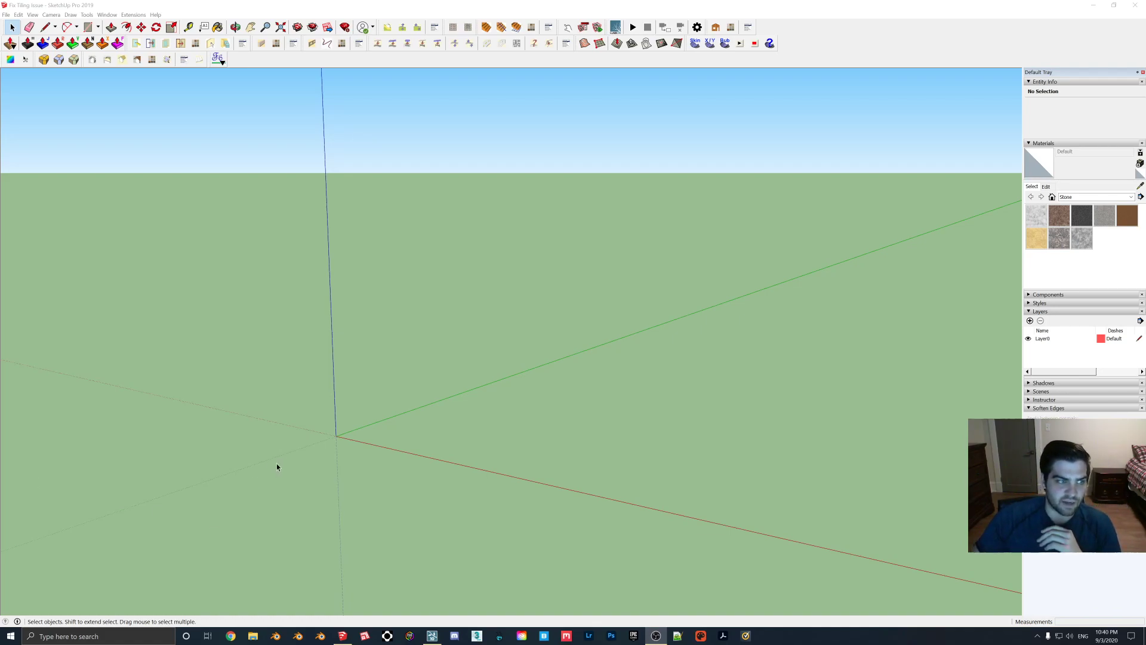
Step: Draw a 1' by 1' square on the ground plane with one corner at the origin
{"action": "middle_click_drag", "start_coordinate": [285, 465], "coordinate": [278, 509]}
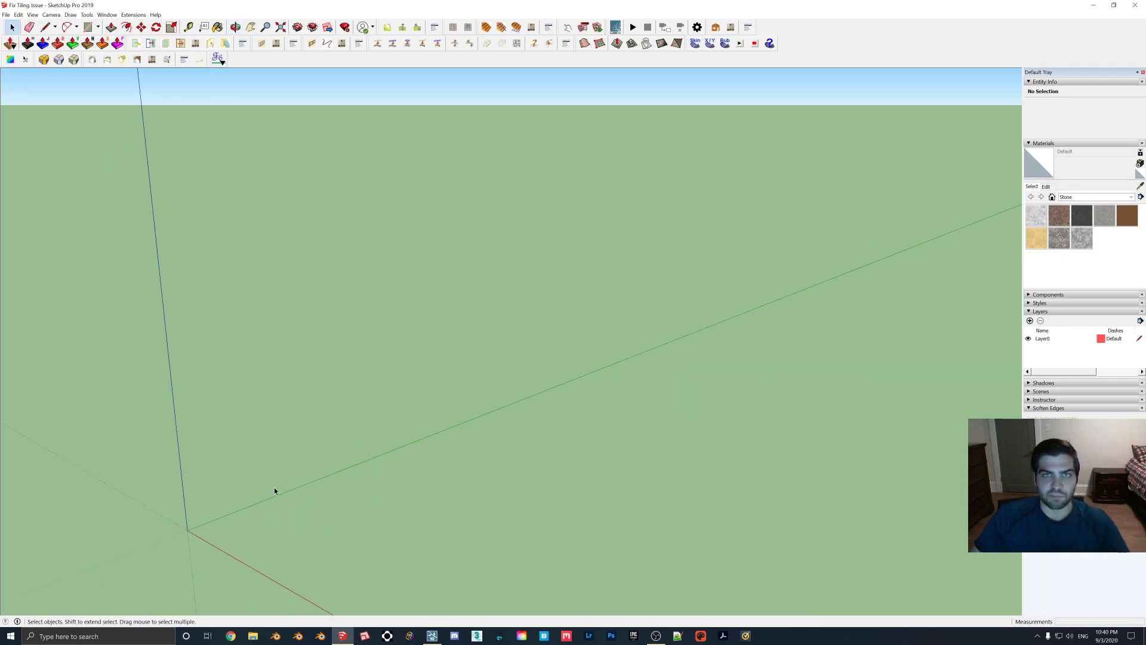
{"action": "middle_click_drag", "start_coordinate": [266, 517], "coordinate": [133, 491]}
{"action": "key", "text": "r"}
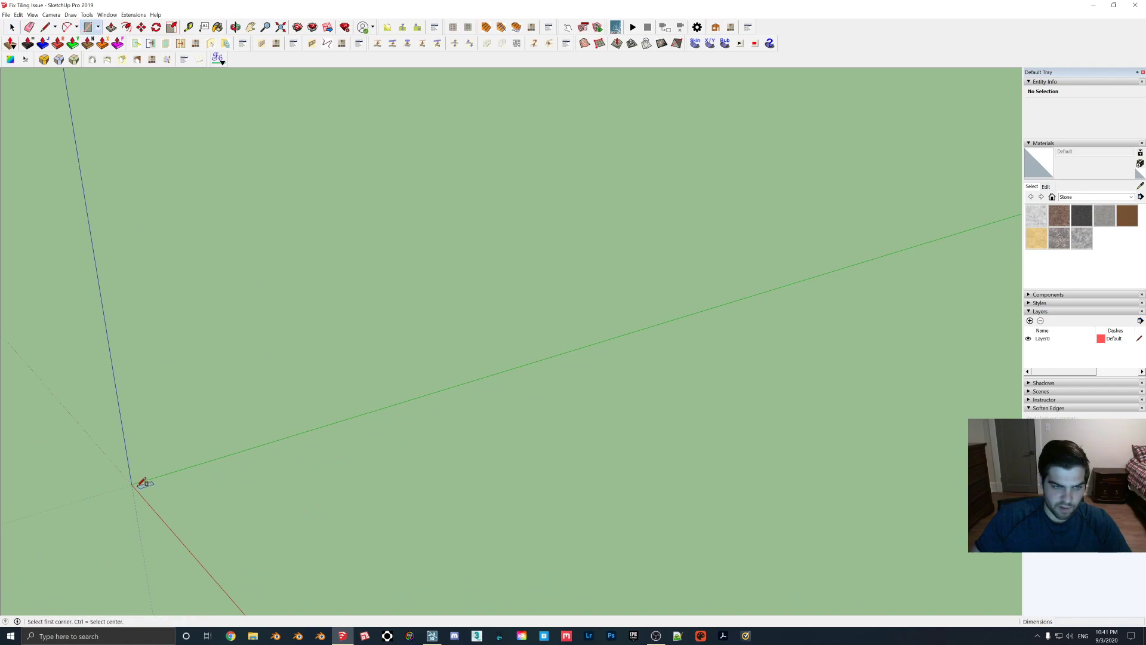
{"action": "left_click", "coordinate": [131, 484]}
{"action": "type", "text": "1', 1"}
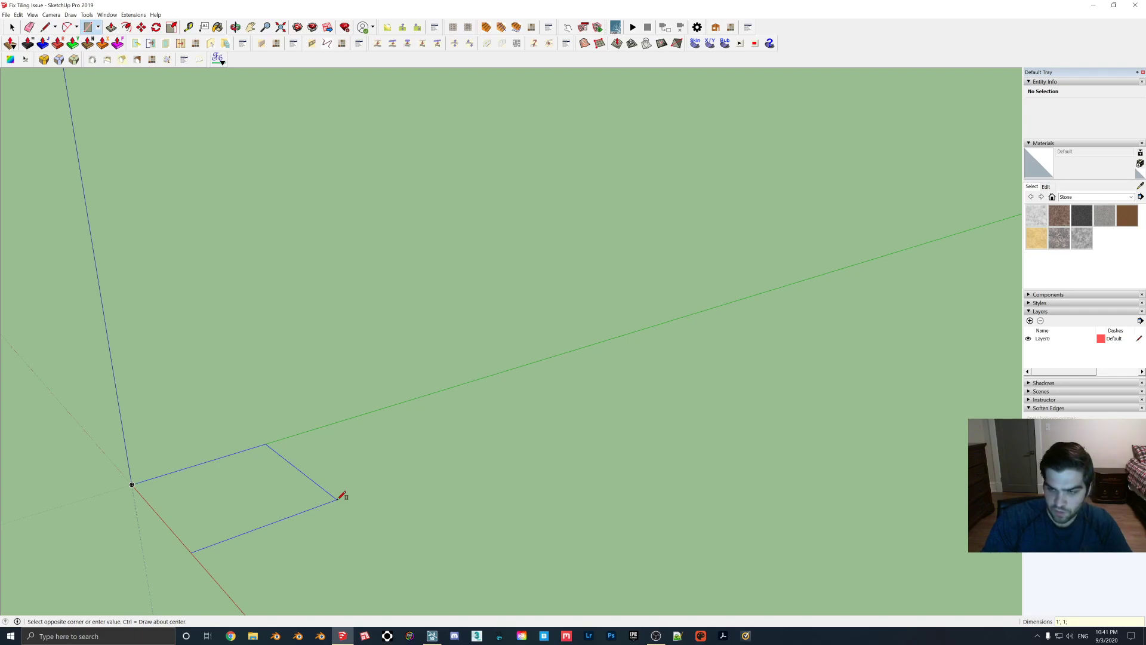
{"action": "key", "text": "Return"}
Step: Copy the square edge to edge along the green axis and multiply the copy by 4 to form a row of five
{"action": "middle_click_drag", "start_coordinate": [392, 499], "coordinate": [661, 447]}
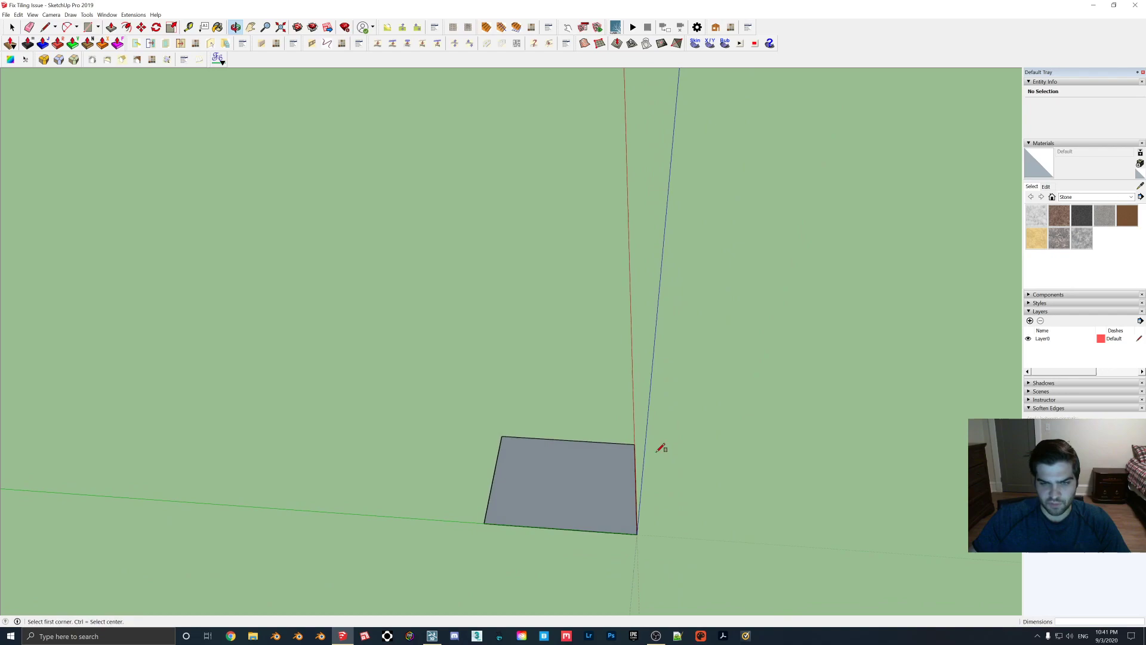
{"action": "key", "text": "r"}
{"action": "left_click", "coordinate": [12, 27]}
{"action": "middle_click_drag", "start_coordinate": [298, 227], "coordinate": [547, 394]}
{"action": "left_click_drag", "start_coordinate": [519, 374], "coordinate": [739, 532]}
{"action": "middle_click_drag", "start_coordinate": [739, 532], "coordinate": [647, 482]}
{"action": "key", "text": "m"}
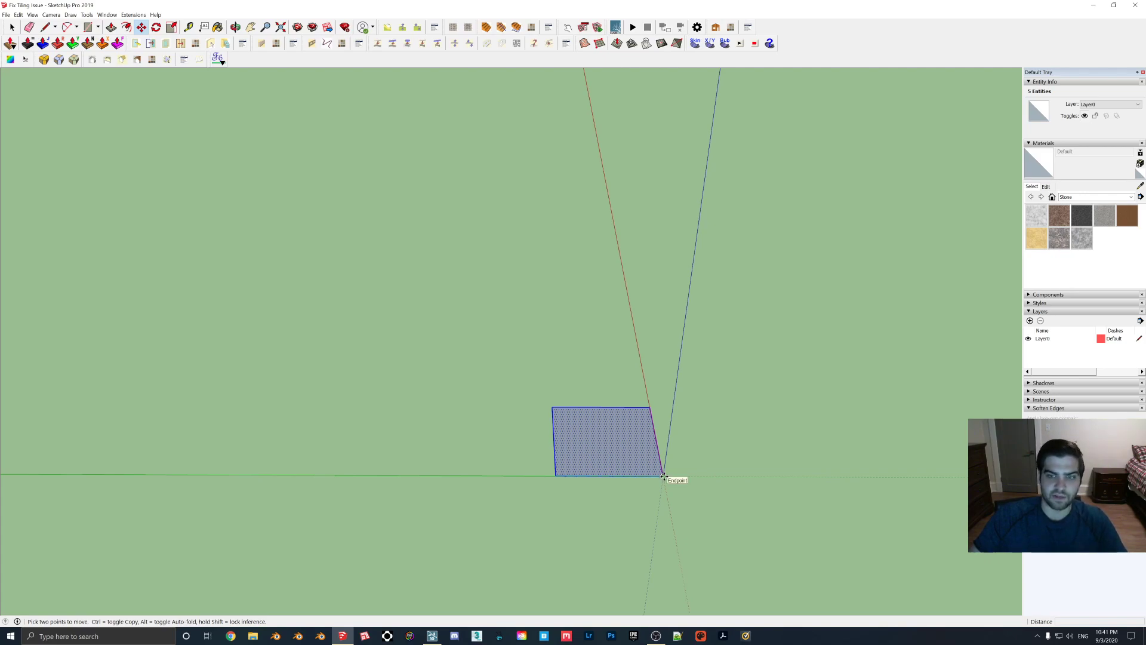
{"action": "left_click", "coordinate": [664, 476]}
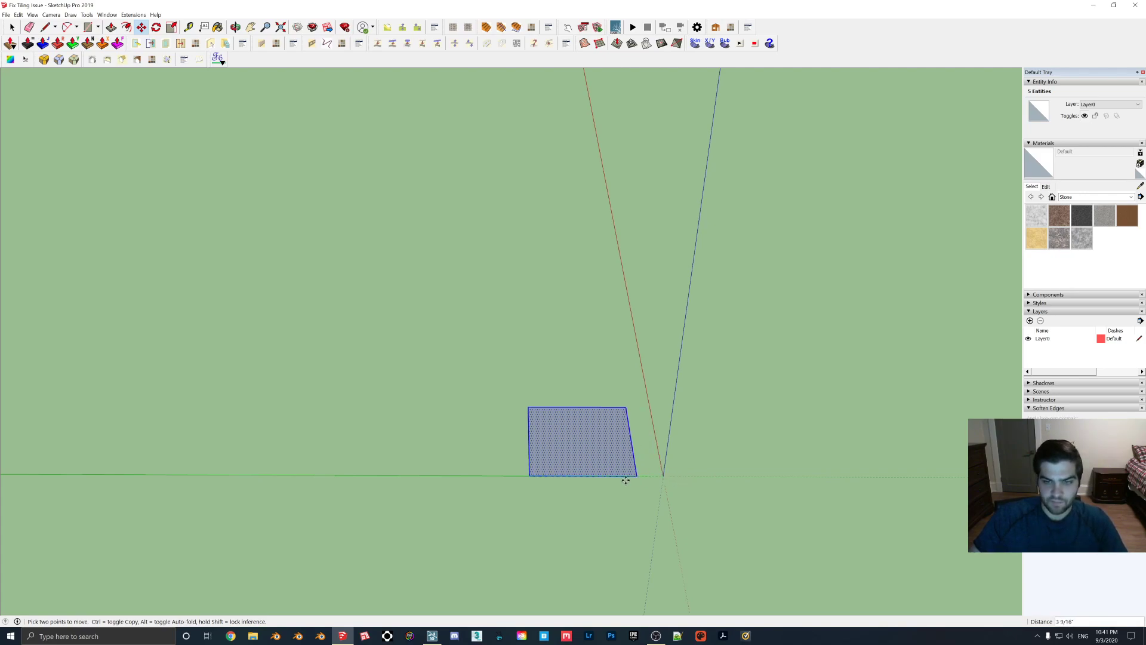
{"action": "key", "text": "ctrl"}
{"action": "left_click", "coordinate": [555, 476]}
{"action": "type", "text": "*4"}
{"action": "key", "text": "Return"}
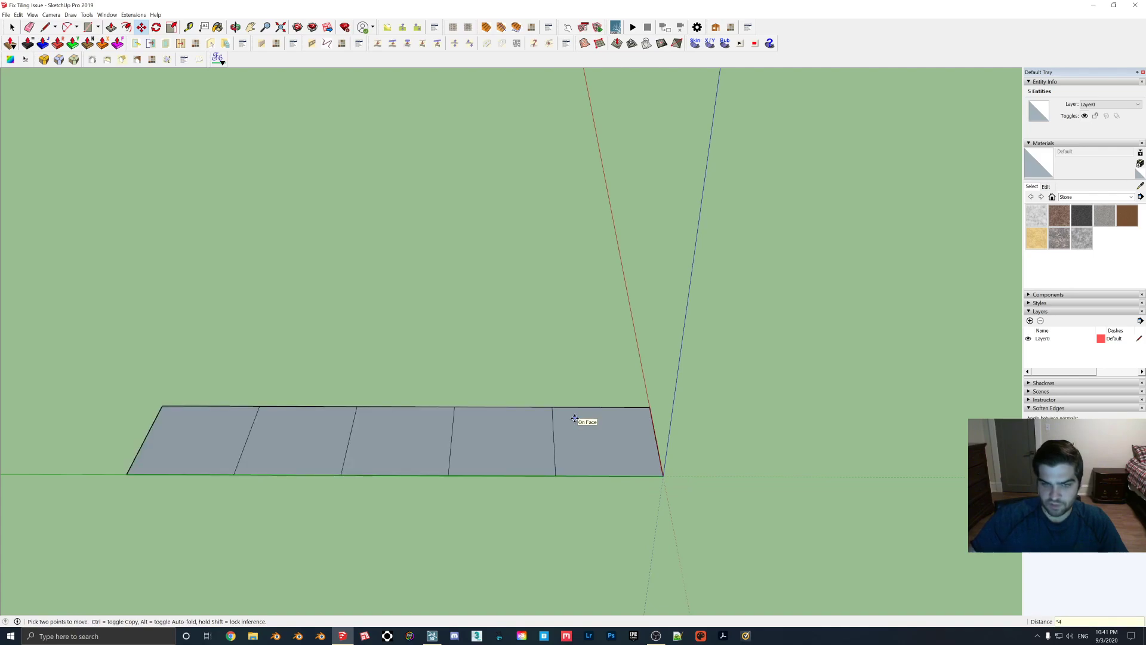
Step: Copy the whole row edge to edge along the red axis and multiply it by 4 to form a five-by-five grid
{"action": "left_click", "coordinate": [12, 27]}
{"action": "scroll", "coordinate": [225, 323], "scroll_direction": "down", "scroll_amount": 1}
{"action": "left_click_drag", "start_coordinate": [119, 344], "coordinate": [604, 524]}
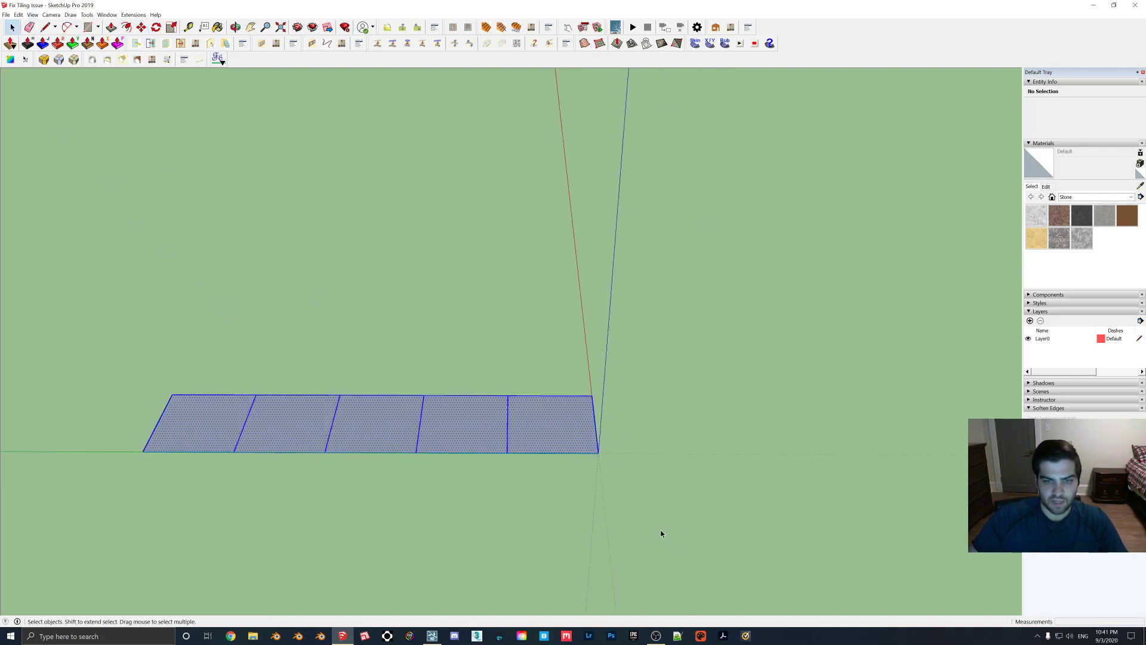
{"action": "key", "text": "m"}
{"action": "left_click", "coordinate": [598, 452]}
{"action": "key", "text": "ctrl"}
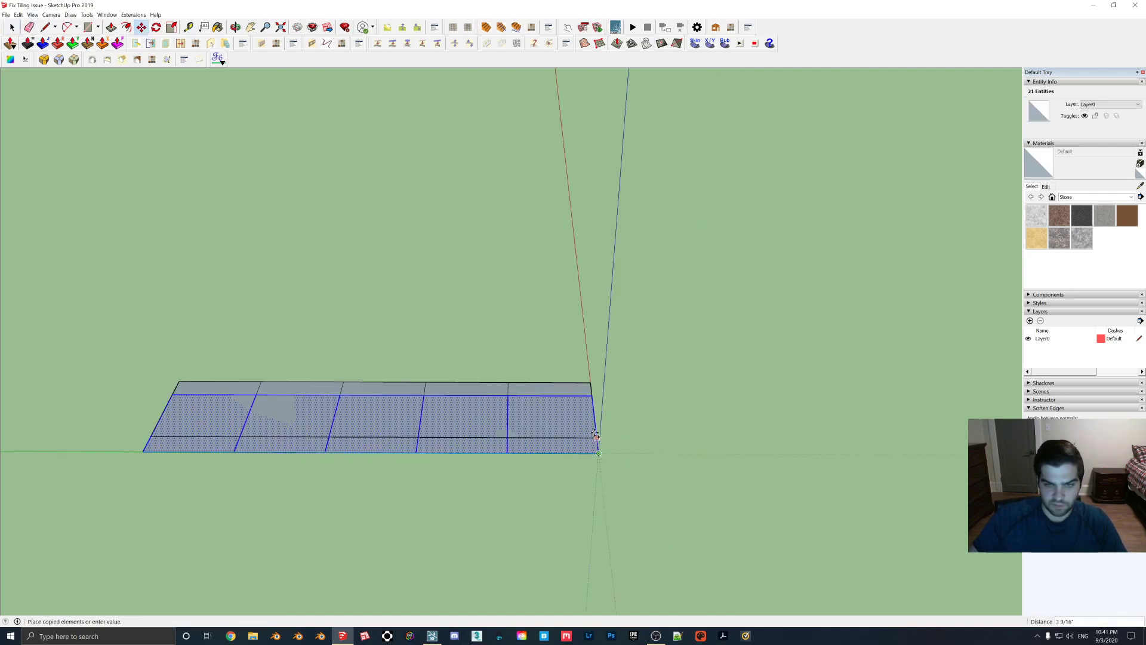
{"action": "left_click", "coordinate": [592, 396]}
{"action": "type", "text": "*4"}
{"action": "key", "text": "Return"}
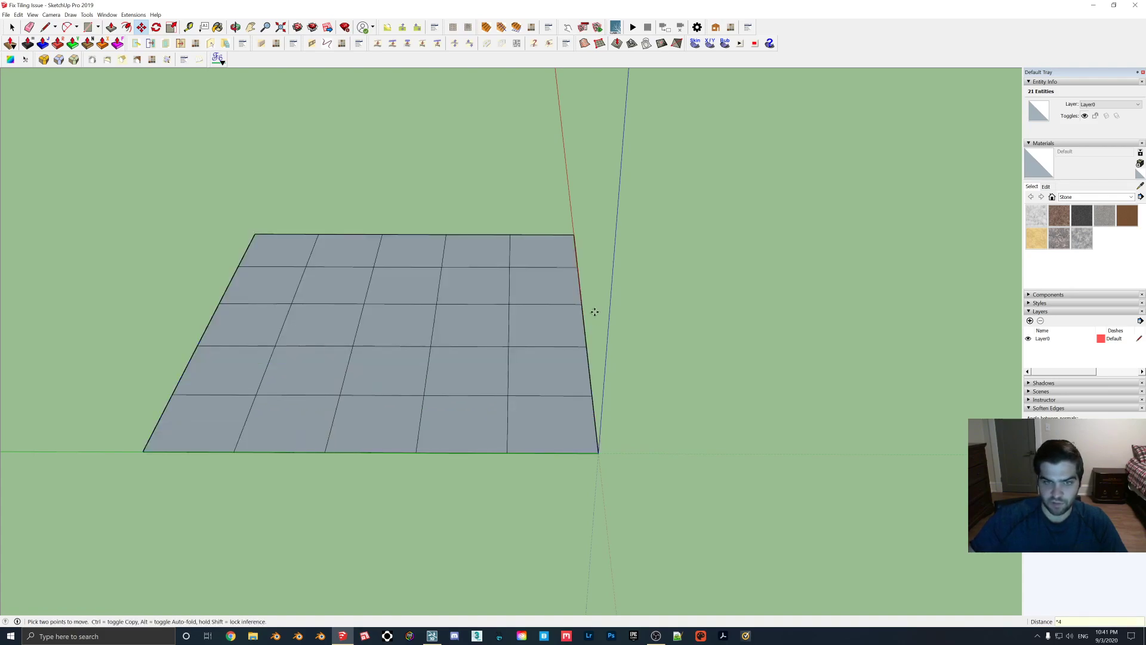
Step: Copy the entire grid about 6.5 feet along the green axis, leaving a gap between the two grids
{"action": "middle_click_drag", "start_coordinate": [645, 387], "coordinate": [818, 404], "text": "shift"}
{"action": "key", "text": "space"}
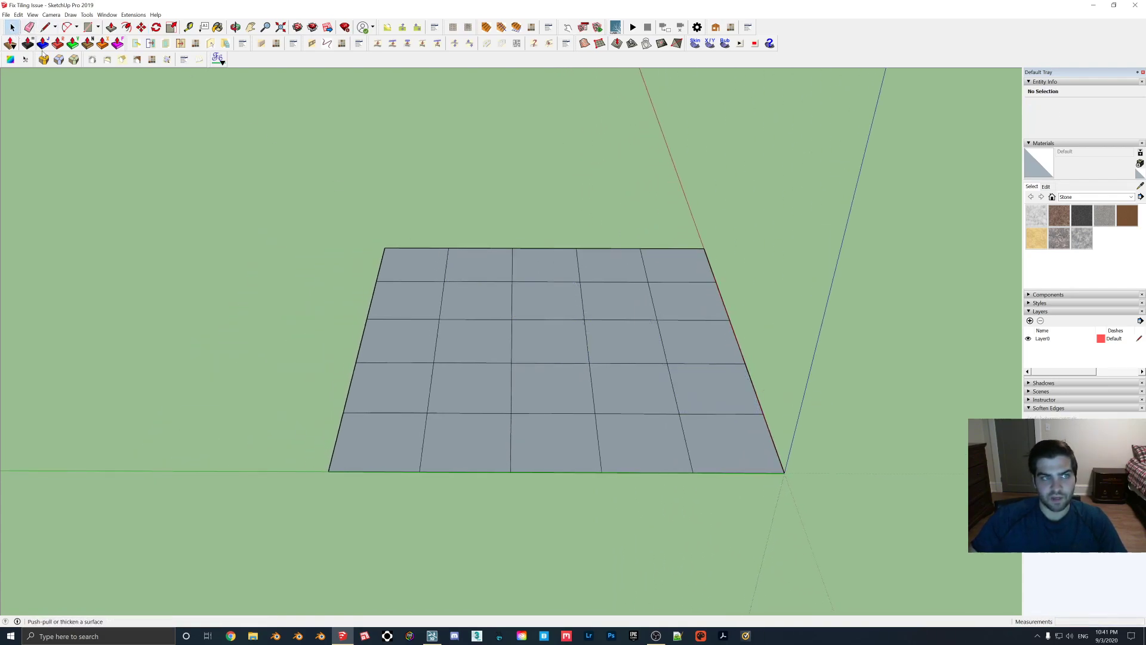
{"action": "scroll", "coordinate": [371, 276], "scroll_direction": "down", "scroll_amount": 2}
{"action": "middle_click_drag", "start_coordinate": [370, 276], "coordinate": [490, 255], "text": "shift"}
{"action": "left_click_drag", "start_coordinate": [396, 209], "coordinate": [864, 471]}
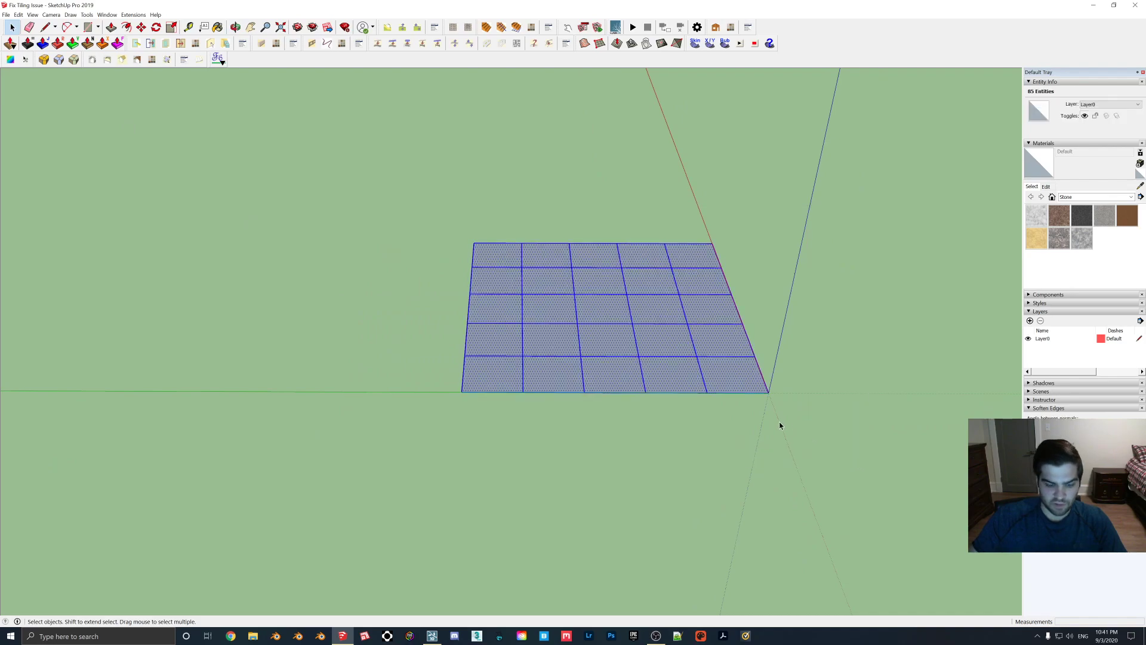
{"action": "key", "text": "m"}
{"action": "key", "text": "ctrl"}
{"action": "left_click", "coordinate": [770, 395]}
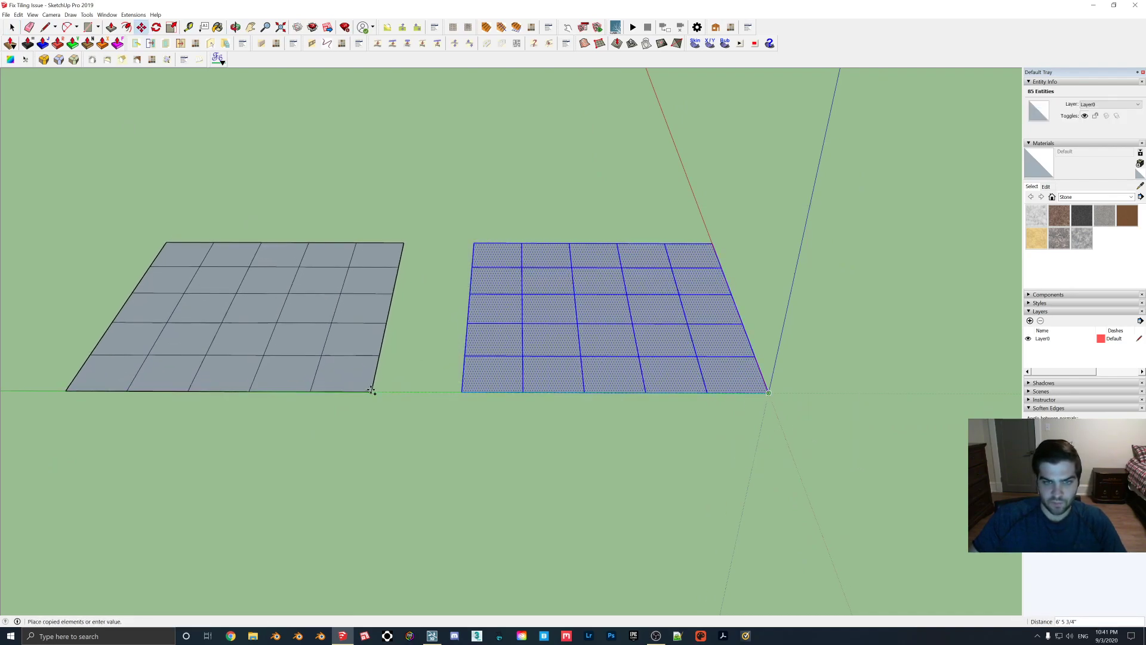
{"action": "left_click", "coordinate": [366, 392]}
Step: Select the whole original grid at the origin and paint all its tiles with Stone Marble
{"action": "left_click", "coordinate": [11, 27]}
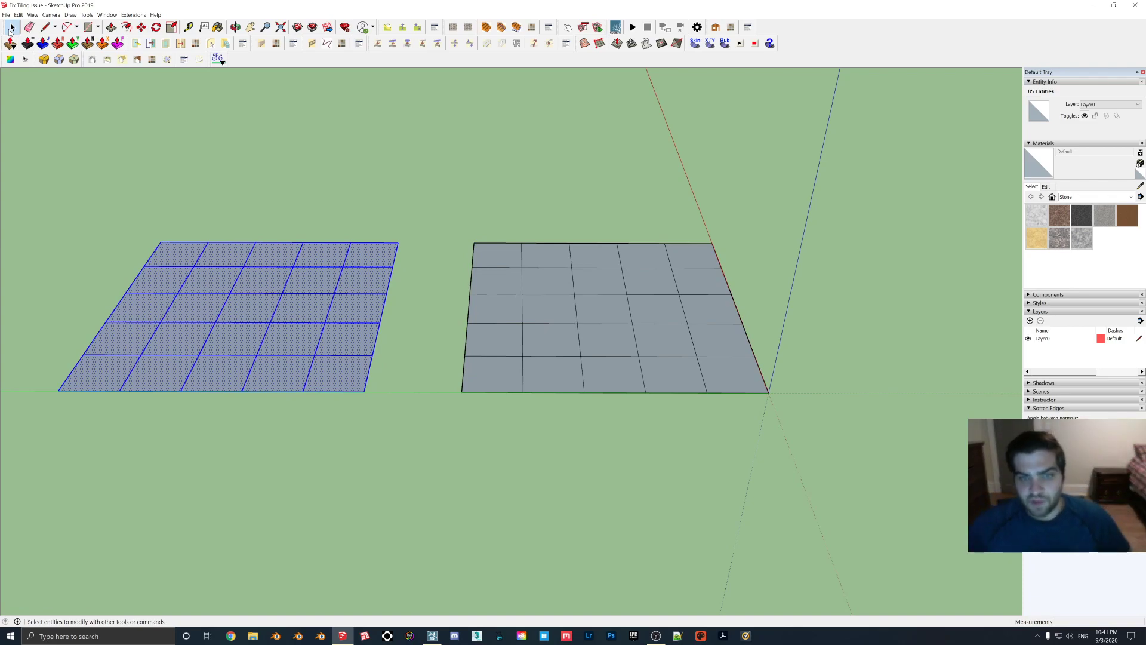
{"action": "left_click_drag", "start_coordinate": [445, 214], "coordinate": [843, 475]}
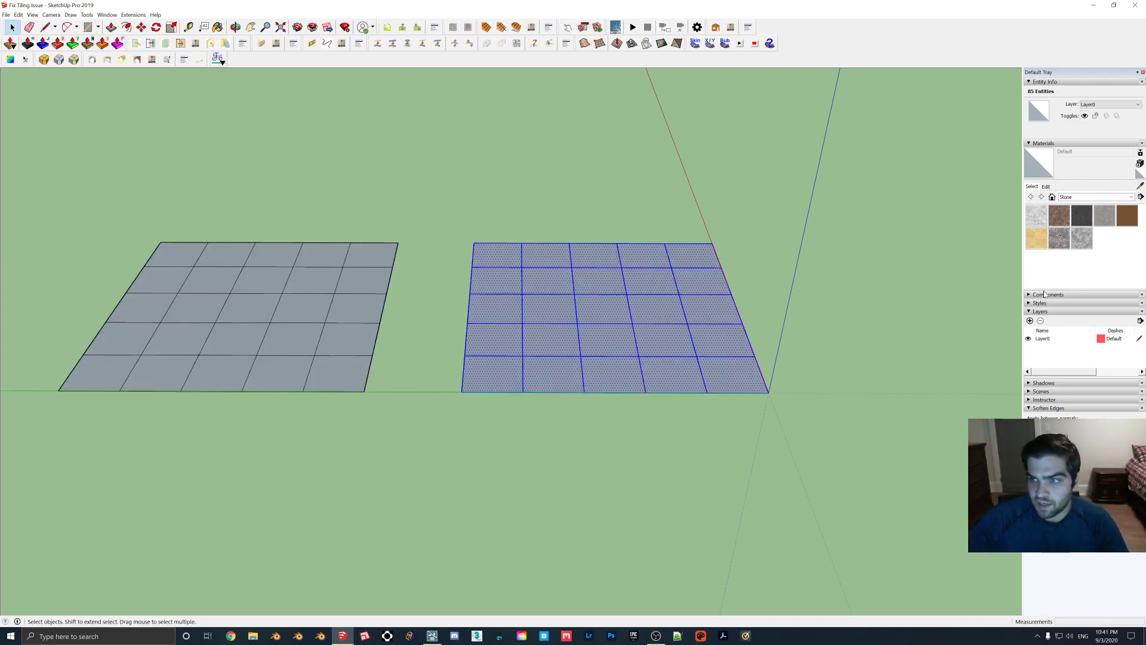
{"action": "left_click", "coordinate": [1059, 238]}
{"action": "left_click", "coordinate": [651, 306]}
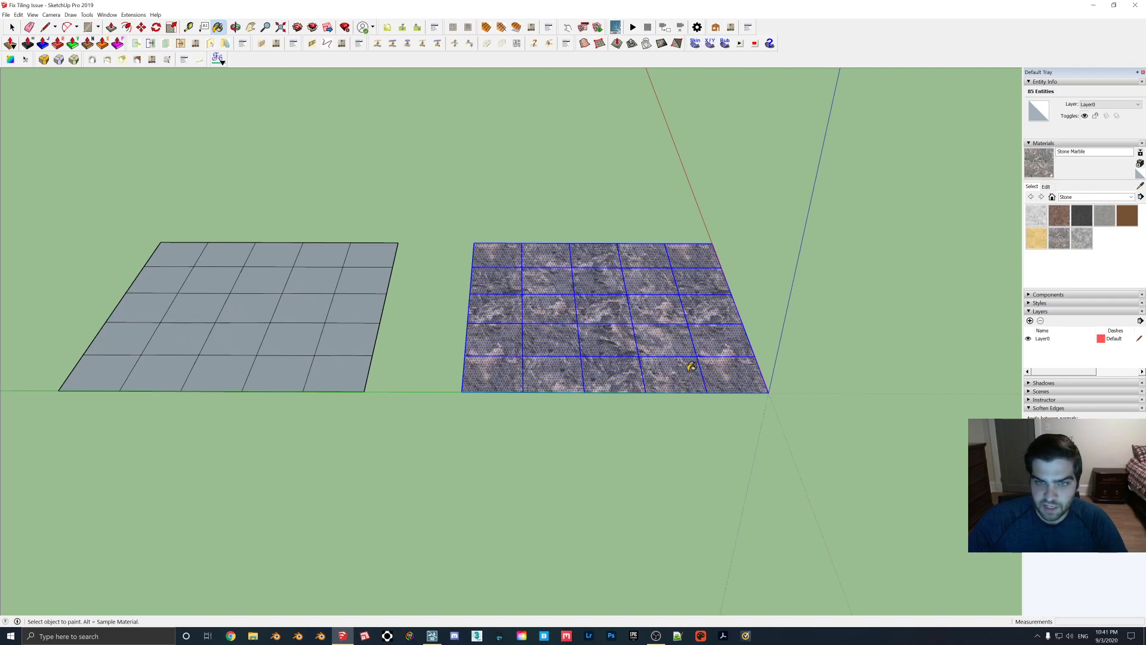
{"action": "left_click", "coordinate": [12, 27]}
{"action": "scroll", "coordinate": [460, 325], "scroll_direction": "down", "scroll_amount": 3}
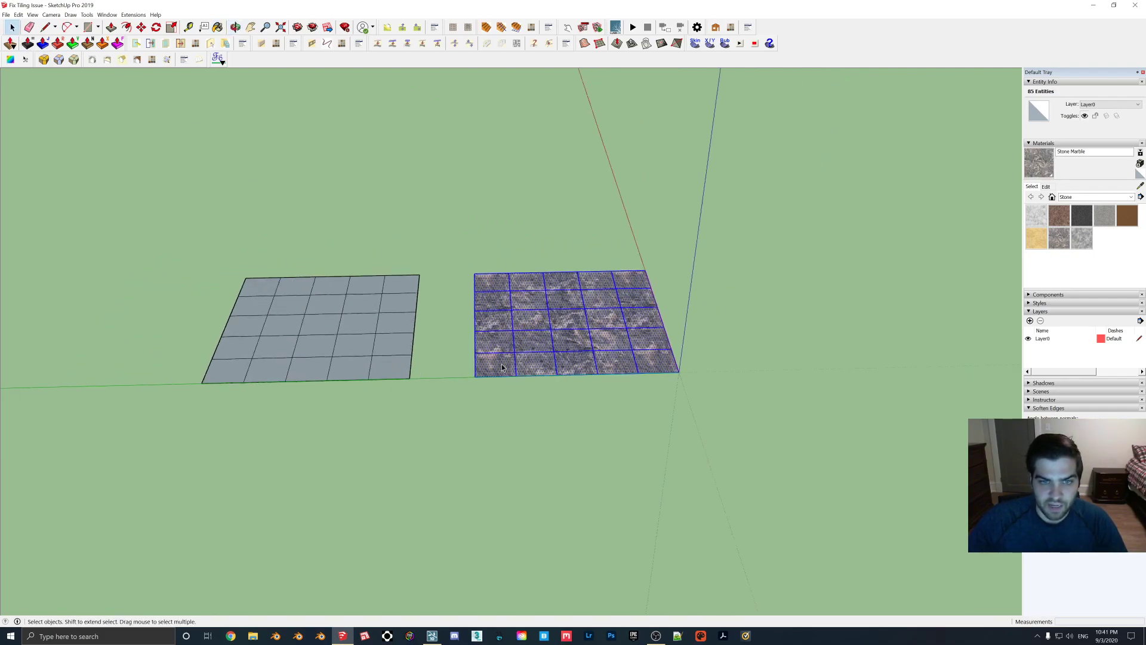
{"action": "scroll", "coordinate": [325, 325], "scroll_direction": "up", "scroll_amount": 3}
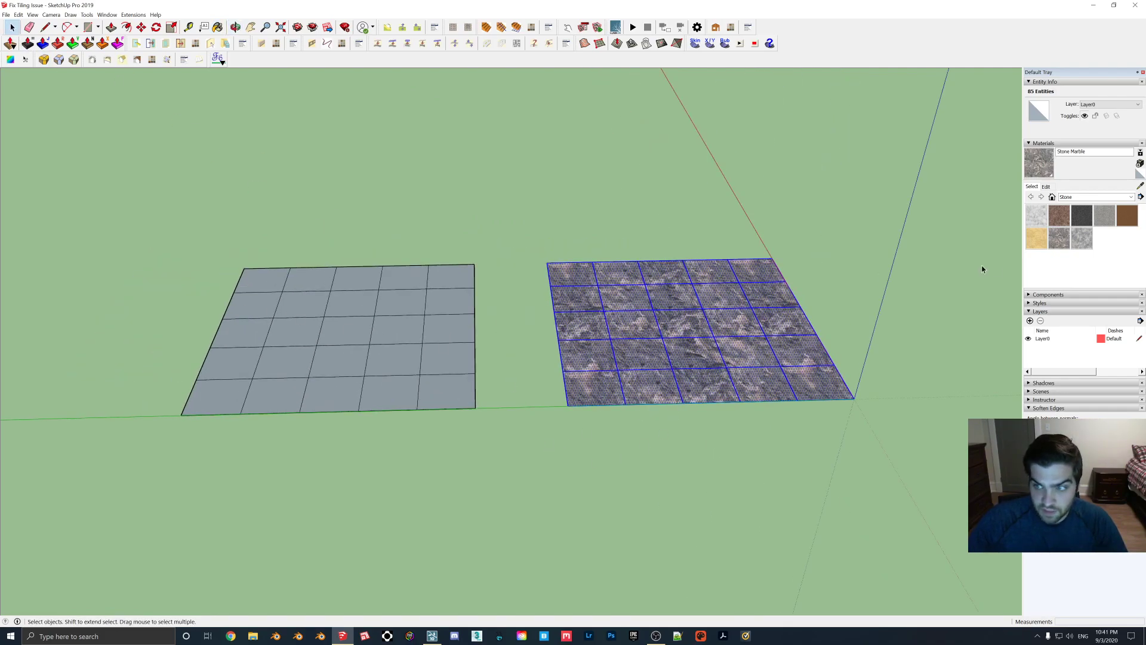
Step: Paint the copied grid's four corner tiles, centre tile and the far edge's middle tile Granite Brown, undoing any extra tile
{"action": "left_click", "coordinate": [1060, 216]}
{"action": "left_click", "coordinate": [457, 382]}
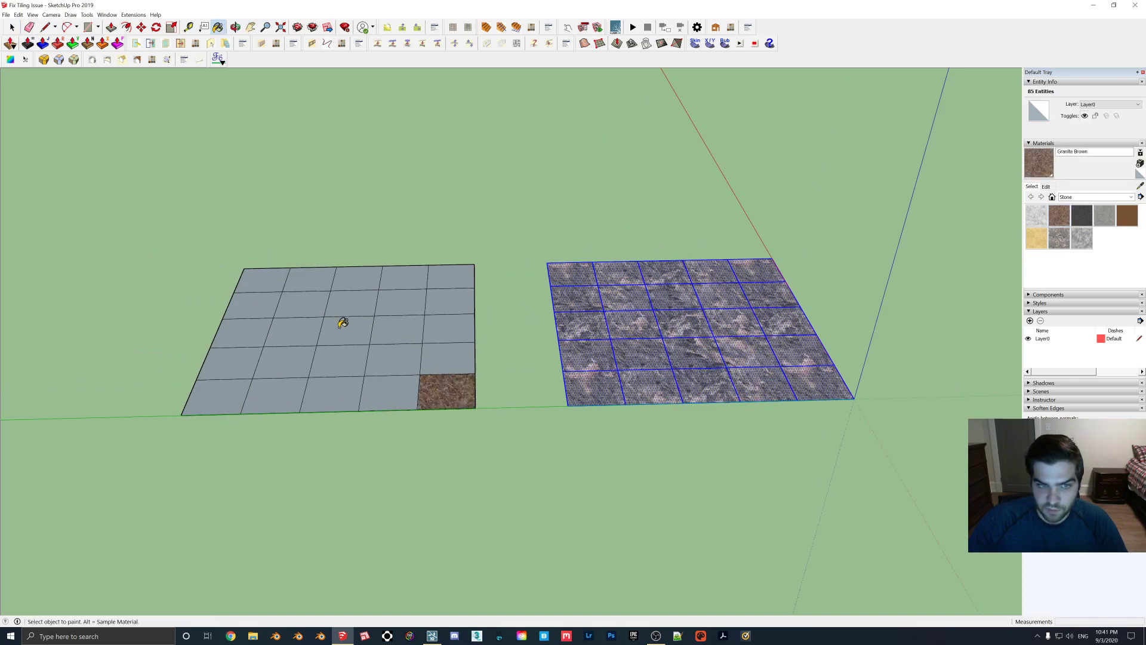
{"action": "left_click", "coordinate": [341, 323]}
{"action": "left_click", "coordinate": [268, 280]}
{"action": "left_click", "coordinate": [447, 276]}
{"action": "left_click", "coordinate": [229, 382]}
{"action": "left_click", "coordinate": [239, 332]}
{"action": "left_click", "coordinate": [280, 396]}
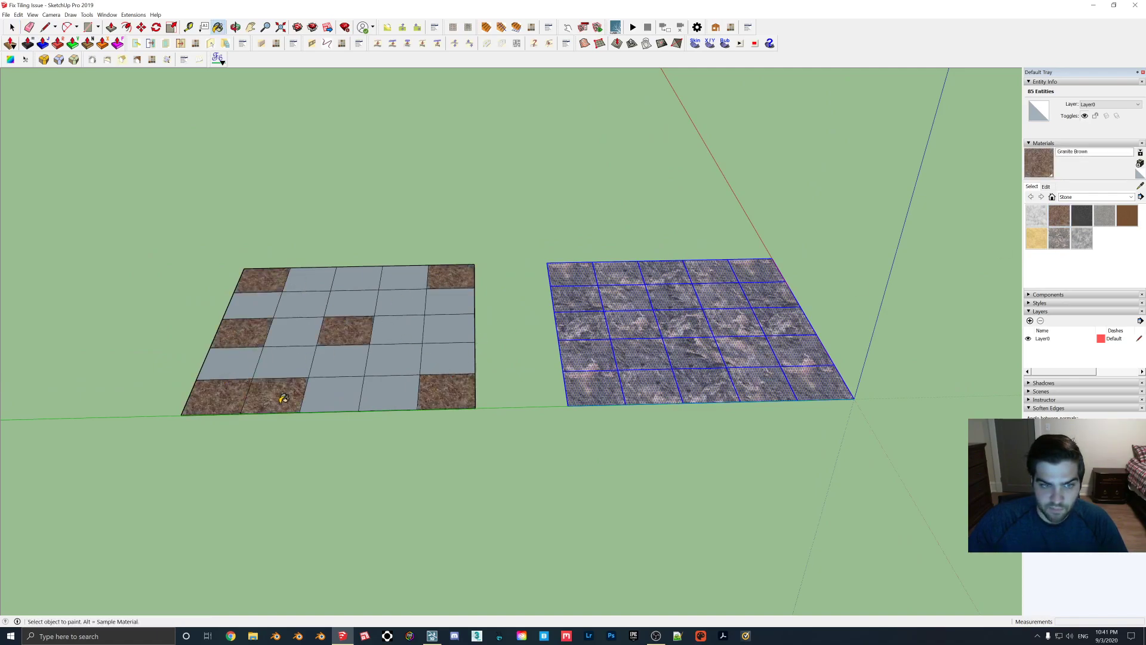
{"action": "key", "text": "ctrl+z"}
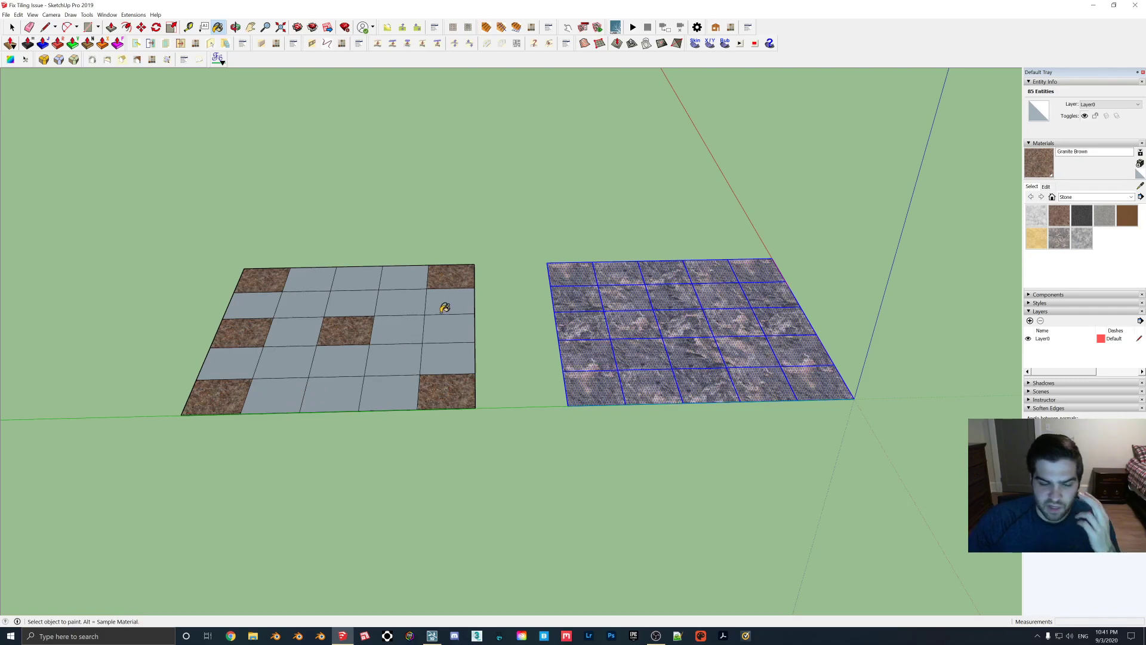
Step: Paint six scattered tiles of the copied grid with Stone Brushed Khaki, undoing the one misplaced next to another khaki tile
{"action": "left_click", "coordinate": [1042, 239]}
{"action": "left_click", "coordinate": [354, 360]}
{"action": "left_click", "coordinate": [299, 361]}
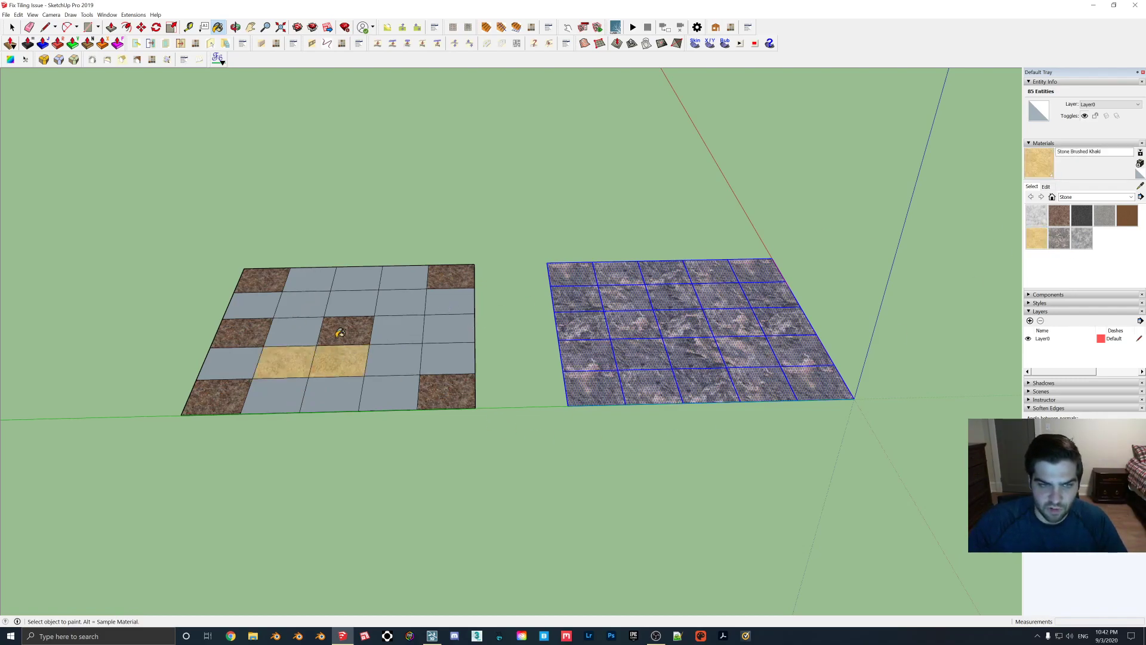
{"action": "key", "text": "ctrl+z"}
{"action": "left_click", "coordinate": [446, 329]}
{"action": "left_click", "coordinate": [361, 280]}
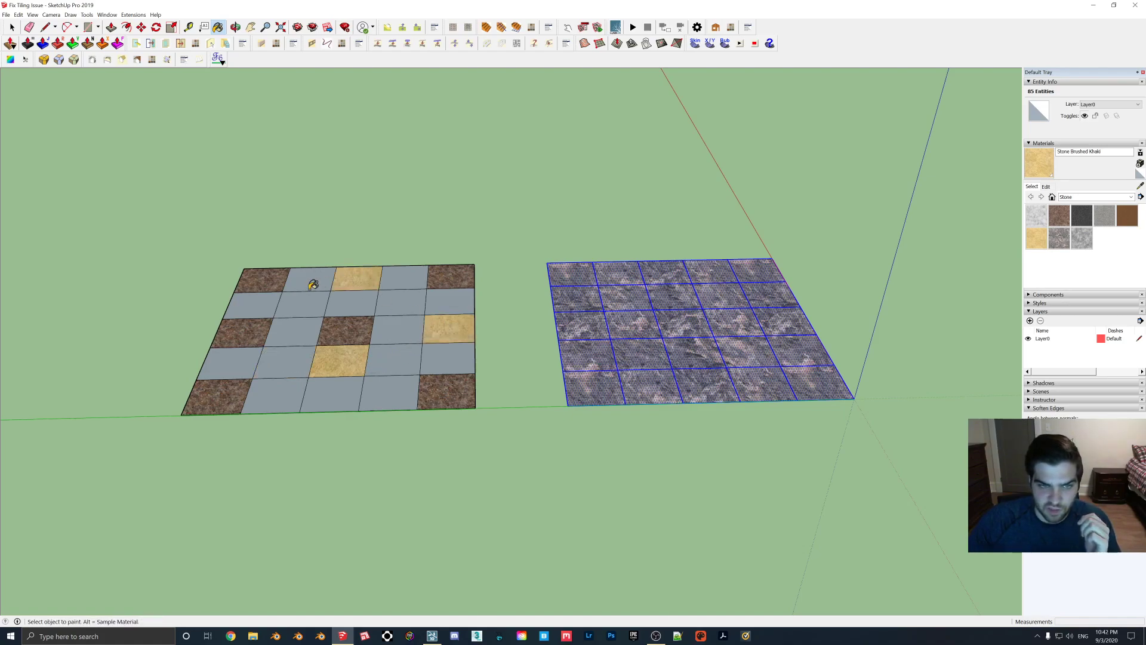
{"action": "left_click", "coordinate": [263, 302]}
{"action": "left_click", "coordinate": [289, 396]}
{"action": "left_click", "coordinate": [402, 301]}
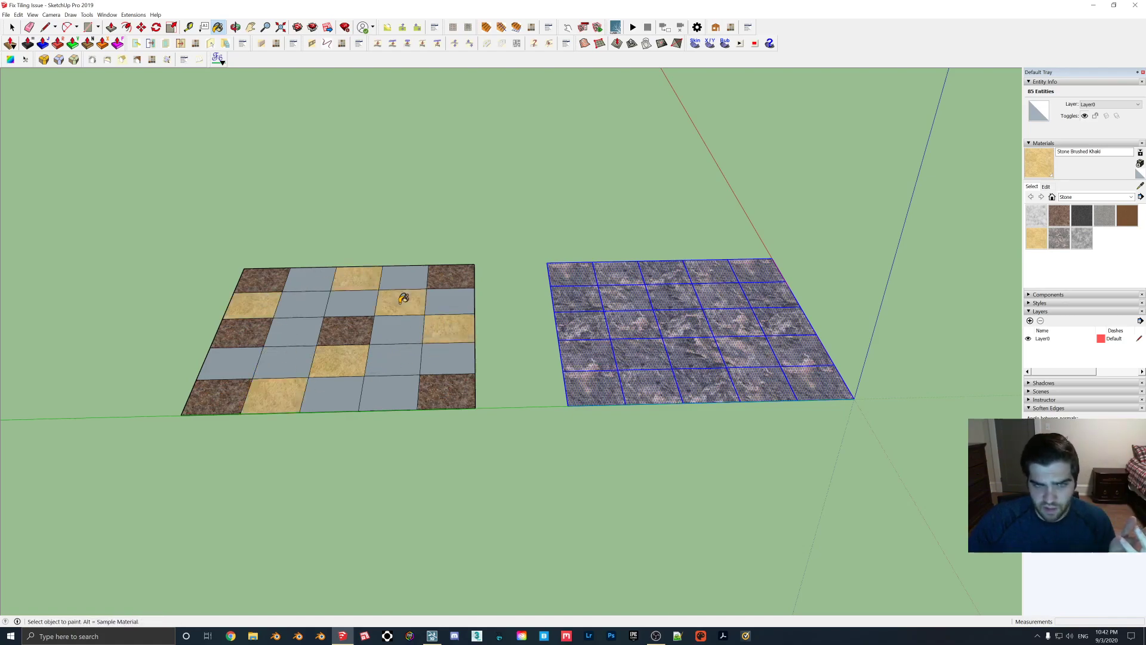
Step: Paint five scattered unpainted tiles of the copied grid with Granite Dark Gray
{"action": "left_click", "coordinate": [1081, 215]}
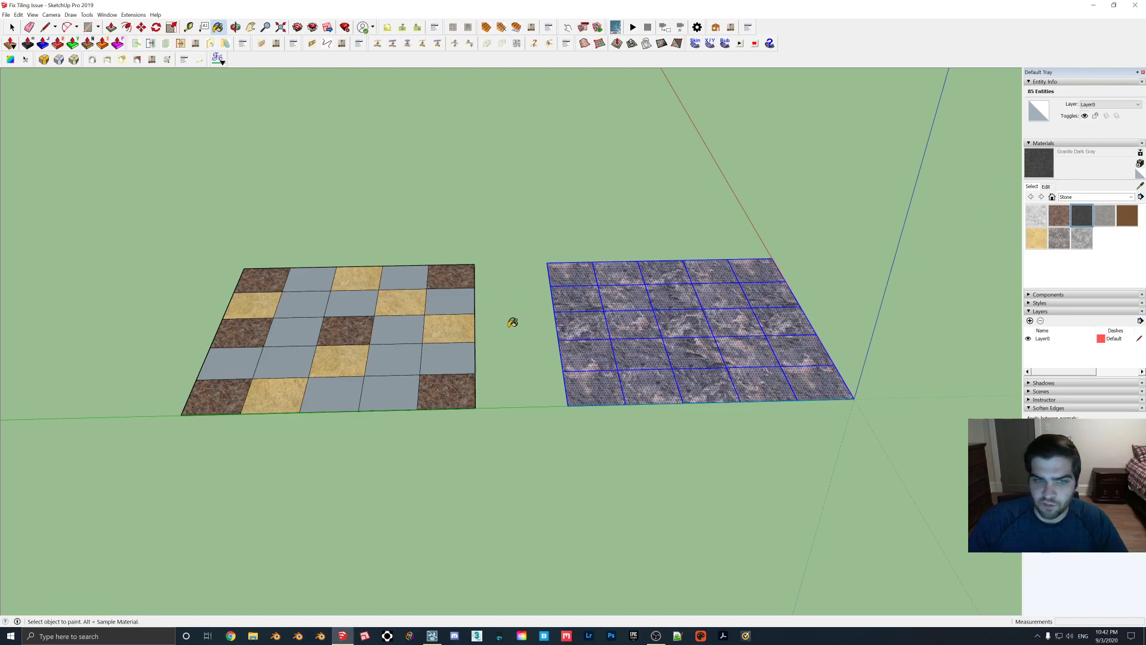
{"action": "left_click", "coordinate": [296, 327]}
{"action": "left_click", "coordinate": [316, 278]}
{"action": "left_click", "coordinate": [409, 278]}
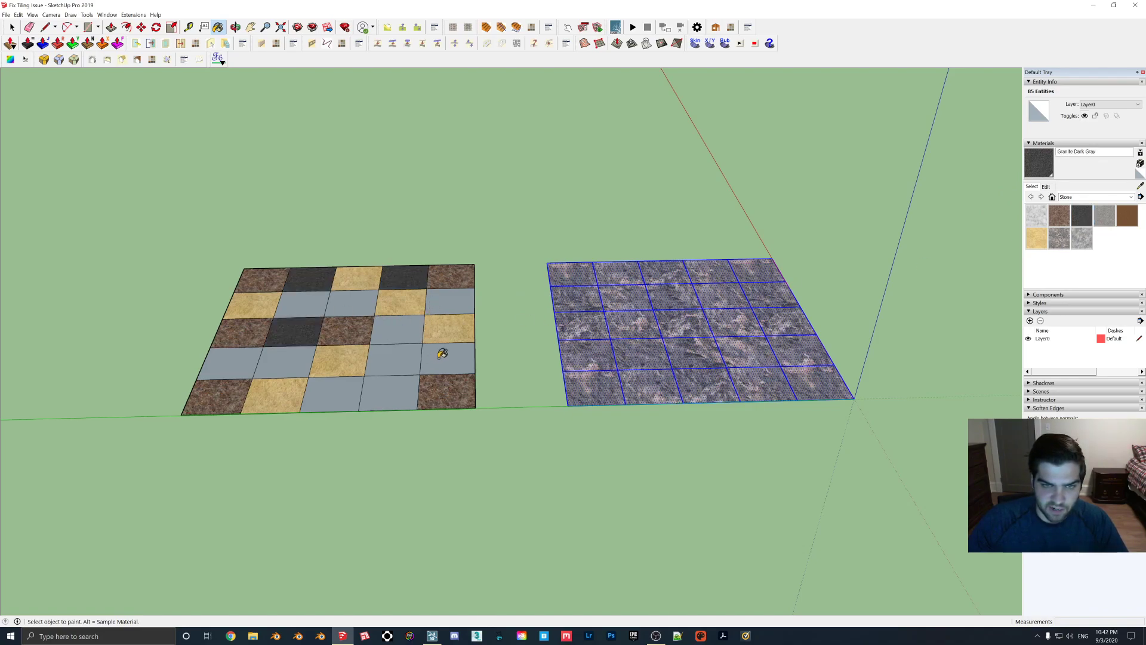
{"action": "left_click", "coordinate": [445, 356]}
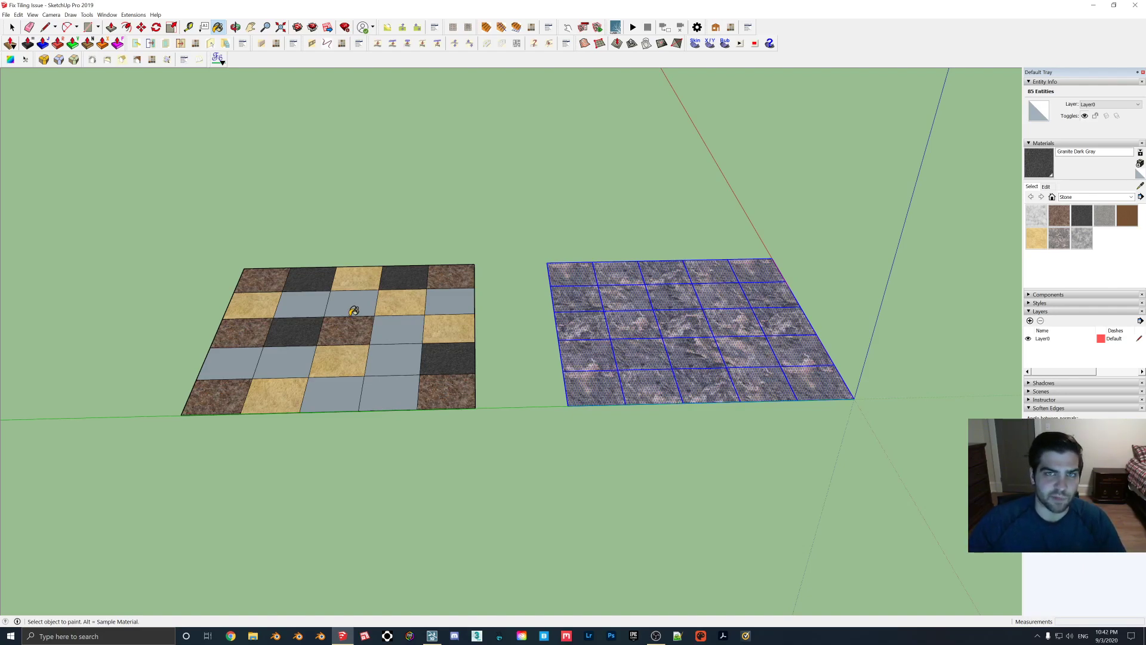
{"action": "left_click", "coordinate": [379, 396]}
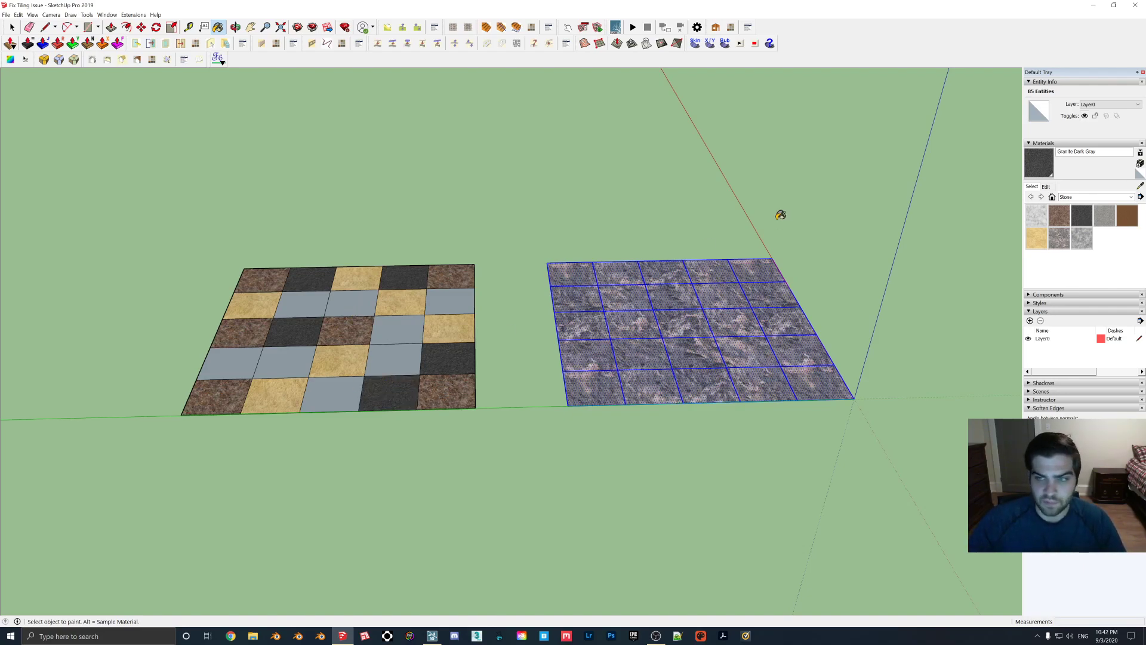
Step: Paint five more unpainted tiles of the copied grid with Granite Light Gray
{"action": "left_click", "coordinate": [1105, 216]}
{"action": "left_click", "coordinate": [247, 355]}
{"action": "left_click", "coordinate": [351, 305]}
{"action": "left_click", "coordinate": [405, 352]}
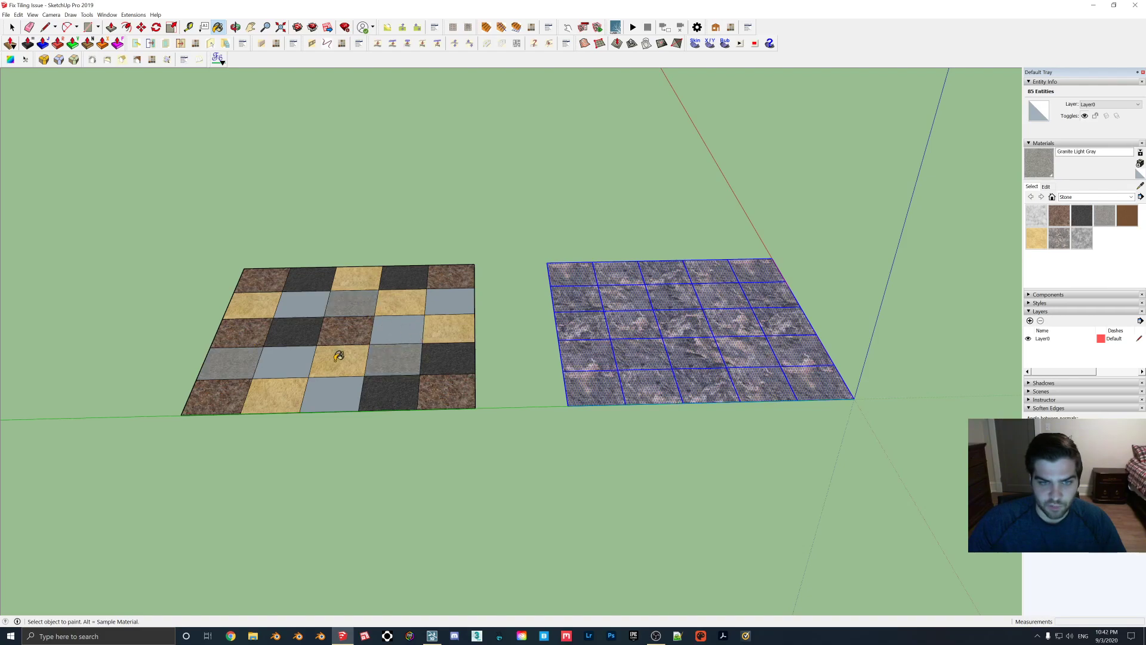
{"action": "left_click", "coordinate": [344, 388]}
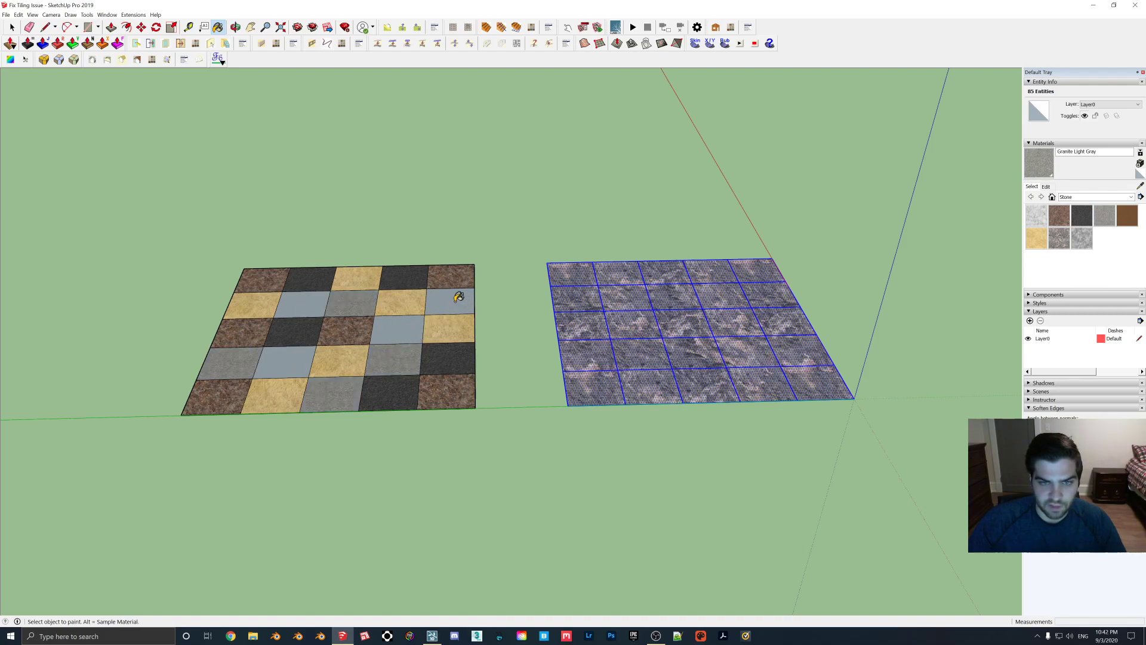
{"action": "left_click", "coordinate": [460, 297]}
Step: Paint the last three unpainted tiles of the copied grid with Carrera Marble
{"action": "left_click", "coordinate": [1036, 218]}
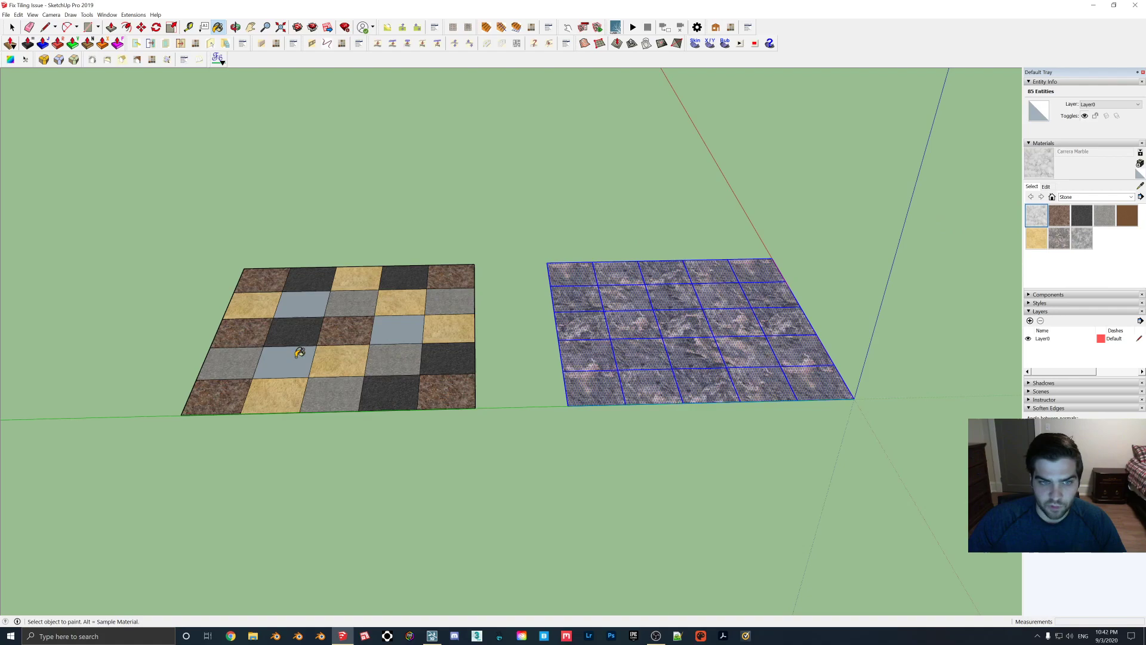
{"action": "left_click", "coordinate": [296, 358]}
{"action": "left_click", "coordinate": [301, 305]}
{"action": "left_click", "coordinate": [396, 327]}
{"action": "scroll", "coordinate": [569, 356], "scroll_direction": "down", "scroll_amount": 1}
{"action": "scroll", "coordinate": [519, 341], "scroll_direction": "up", "scroll_amount": 1}
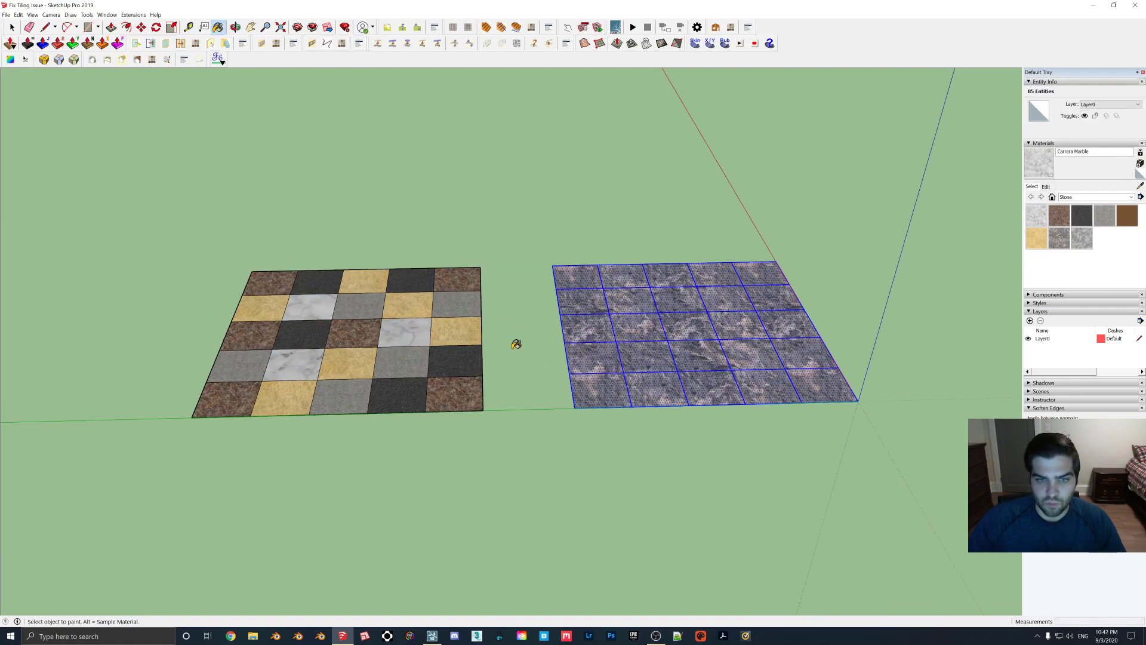
Step: Switch to Lumion and examine the two tile grids in the scene from closer up
{"action": "mouse_move", "coordinate": [432, 638]}
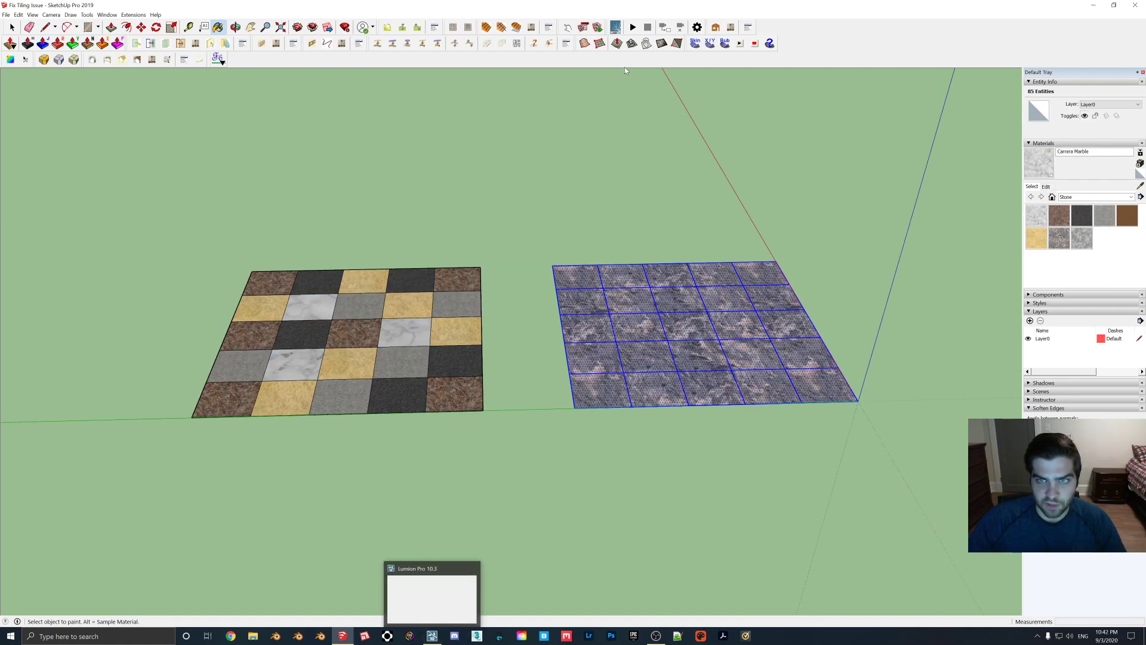
{"action": "left_click", "coordinate": [432, 635]}
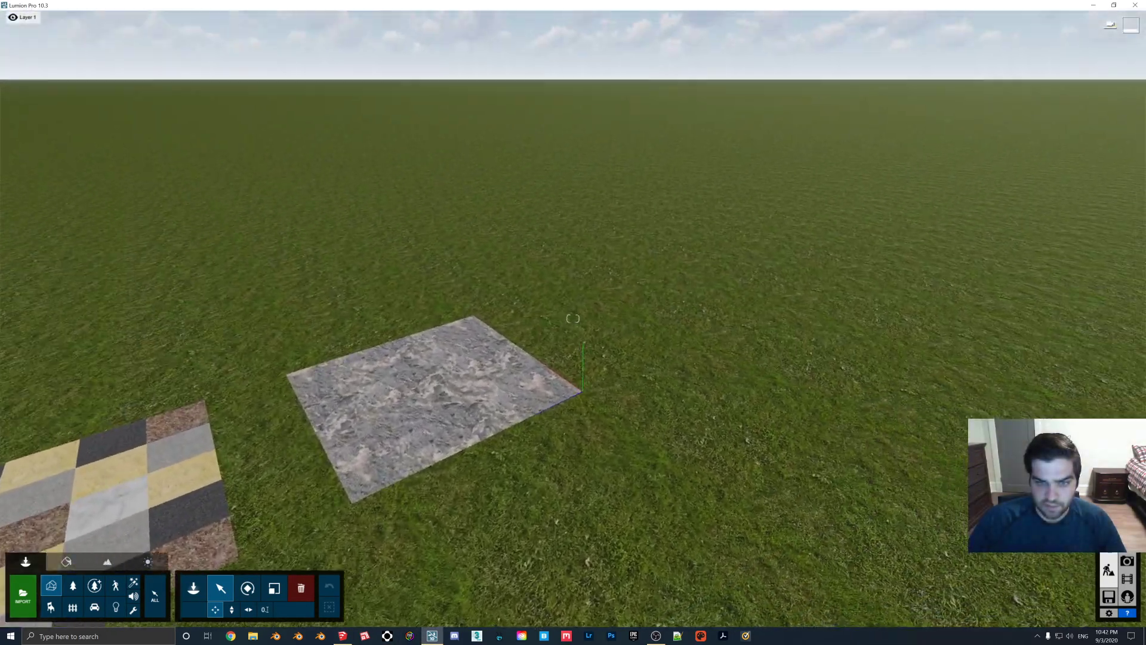
{"action": "right_click_drag", "start_coordinate": [776, 287], "coordinate": [652, 300]}
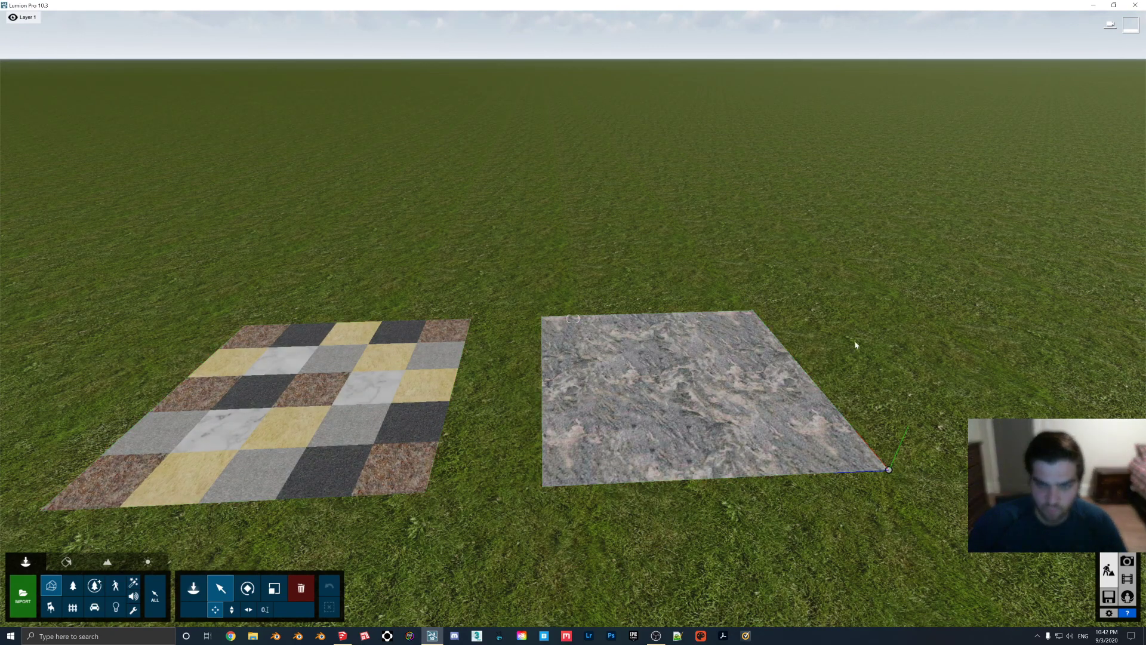
Step: Apply the first marble of the Indoor material library to the uniform granite grid
{"action": "left_click", "coordinate": [66, 562]}
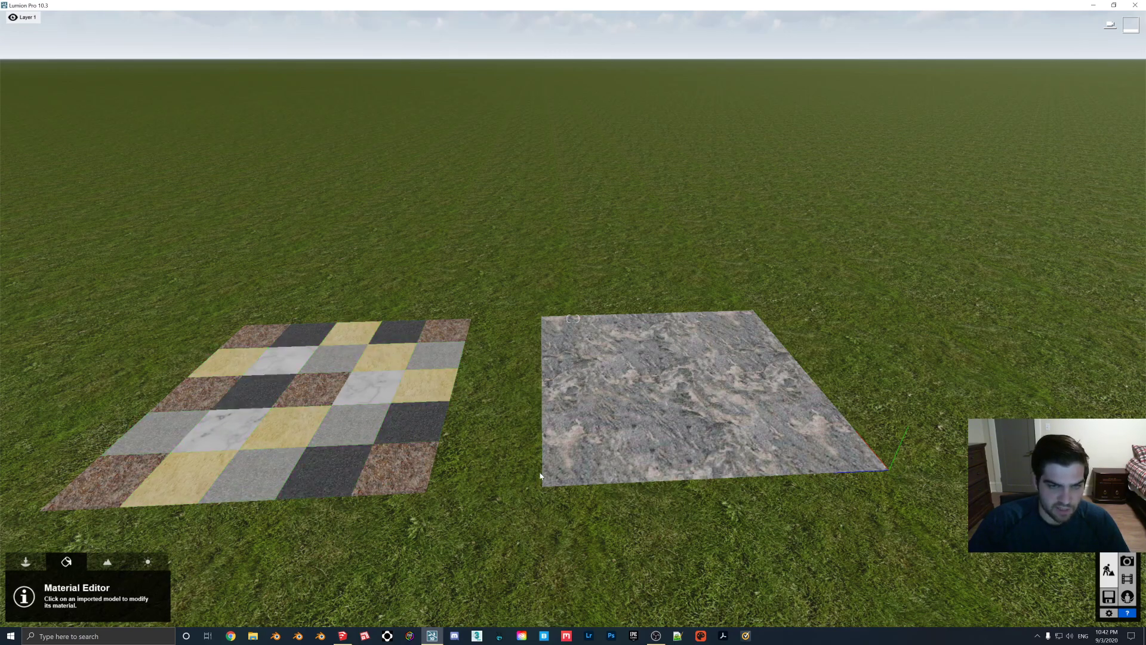
{"action": "scroll", "coordinate": [481, 418], "scroll_direction": "down", "scroll_amount": 3}
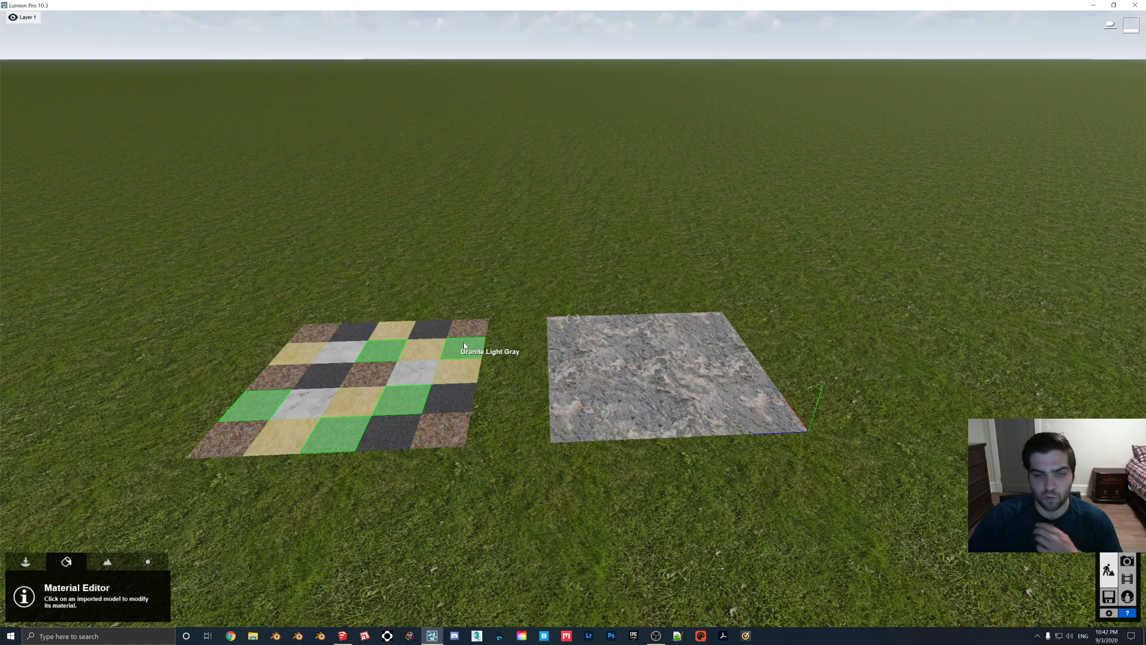
{"action": "left_click", "coordinate": [675, 388]}
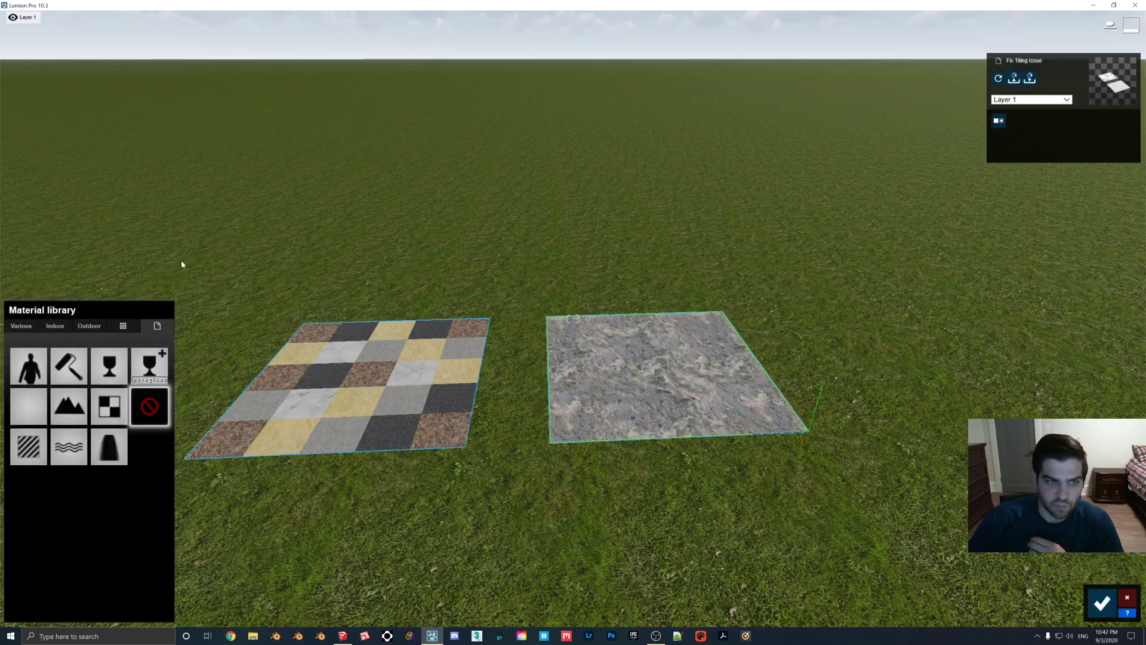
{"action": "left_click", "coordinate": [55, 326]}
{"action": "left_click", "coordinate": [58, 376]}
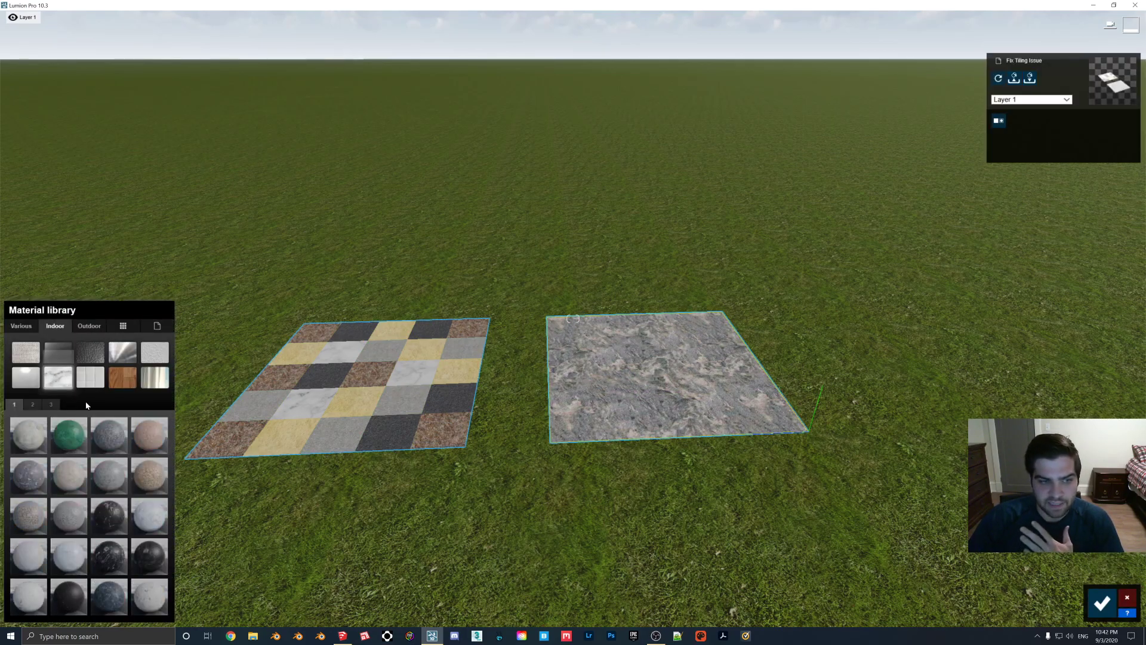
{"action": "left_click", "coordinate": [25, 432]}
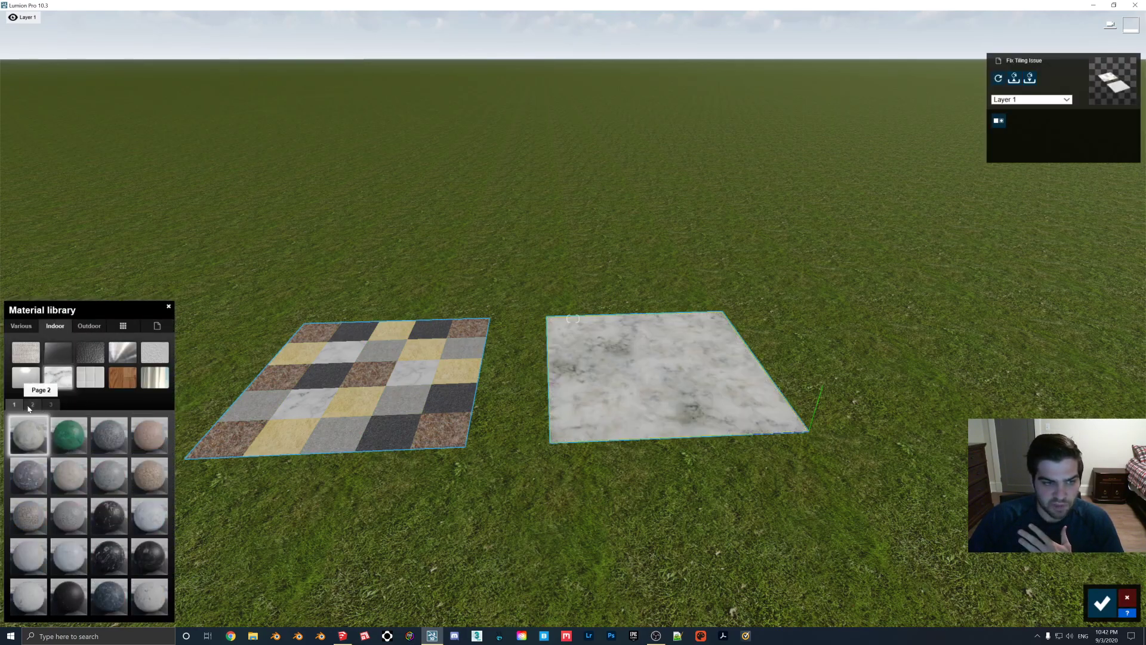
Step: Adjust the marble texture's placement and heading on the uniform grid and save the material changes
{"action": "left_click", "coordinate": [48, 441]}
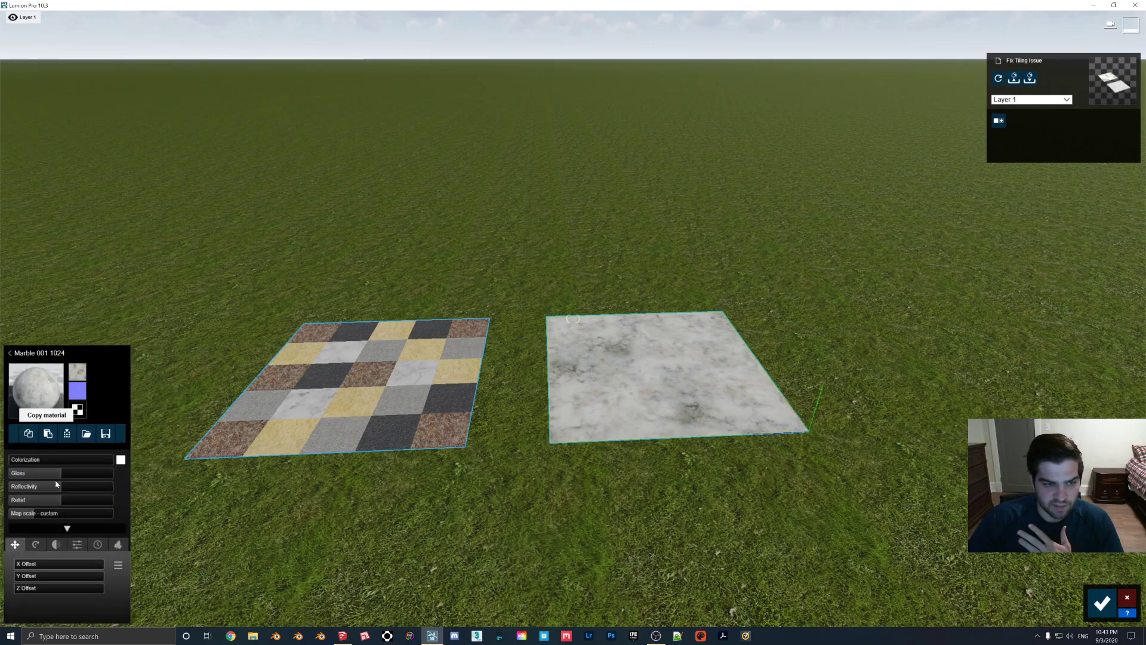
{"action": "mouse_move", "coordinate": [34, 578]}
{"action": "left_mouse_down"}
{"action": "mouse_move", "coordinate": [13, 578]}
{"action": "mouse_move", "coordinate": [30, 590]}
{"action": "mouse_move", "coordinate": [26, 570]}
{"action": "left_mouse_up"}
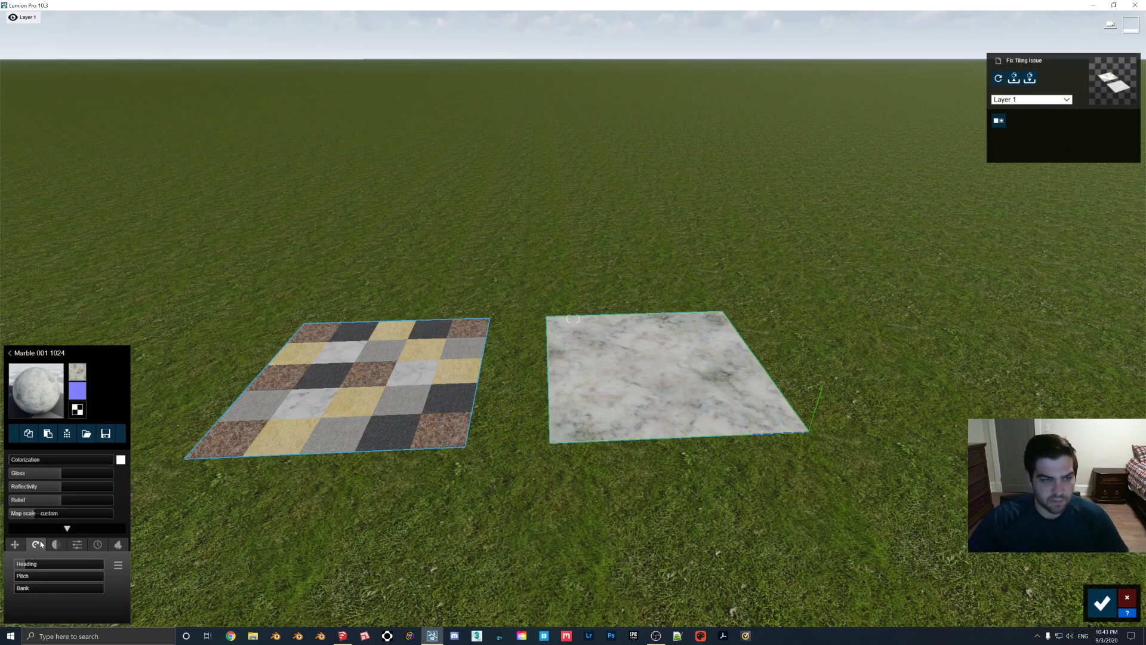
{"action": "left_click", "coordinate": [1102, 603]}
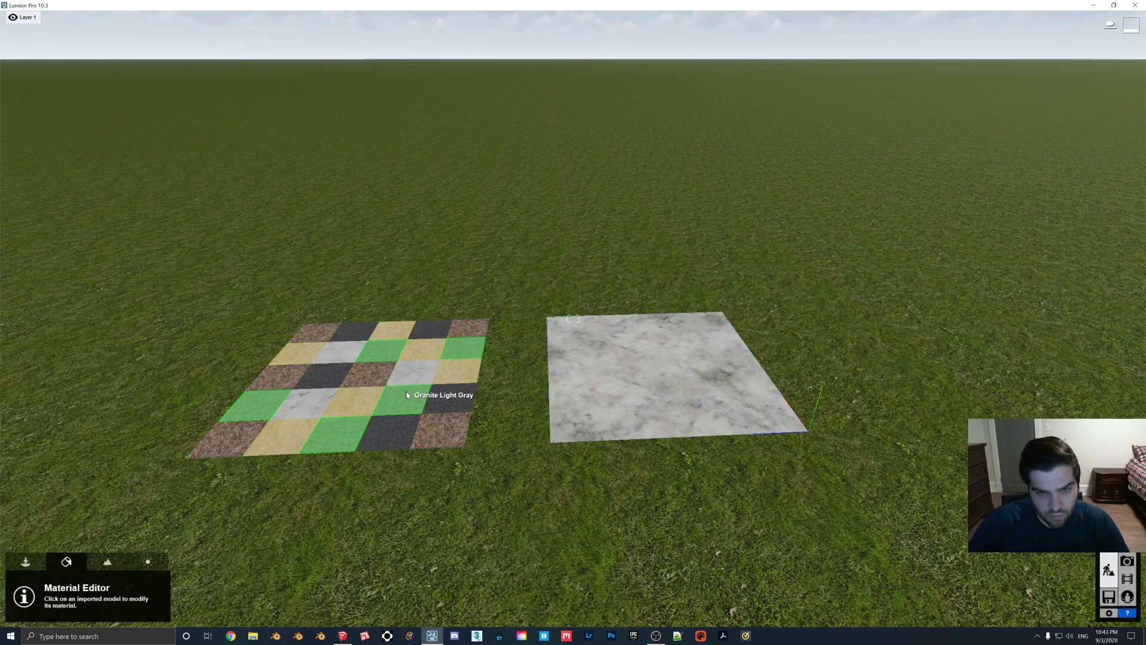
Step: Copy the Marble 001 1024 material from the uniform grid and paste it onto the Carrera Marble tiles
{"action": "left_click", "coordinate": [575, 378]}
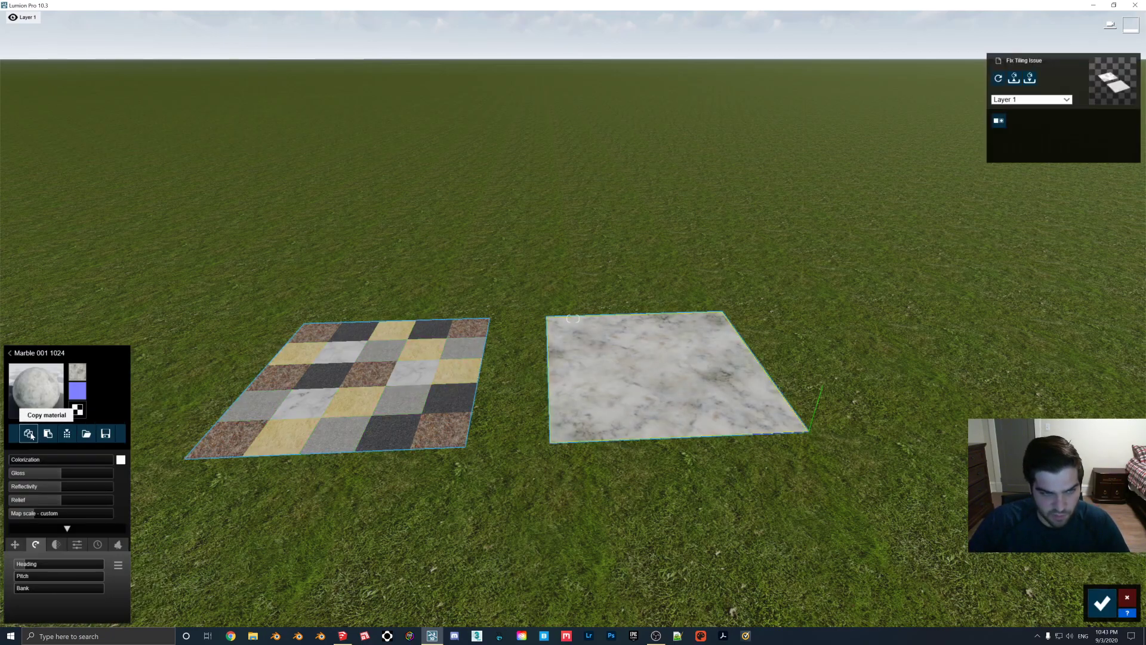
{"action": "left_click", "coordinate": [31, 435]}
{"action": "left_click", "coordinate": [313, 404]}
{"action": "left_click", "coordinate": [30, 443]}
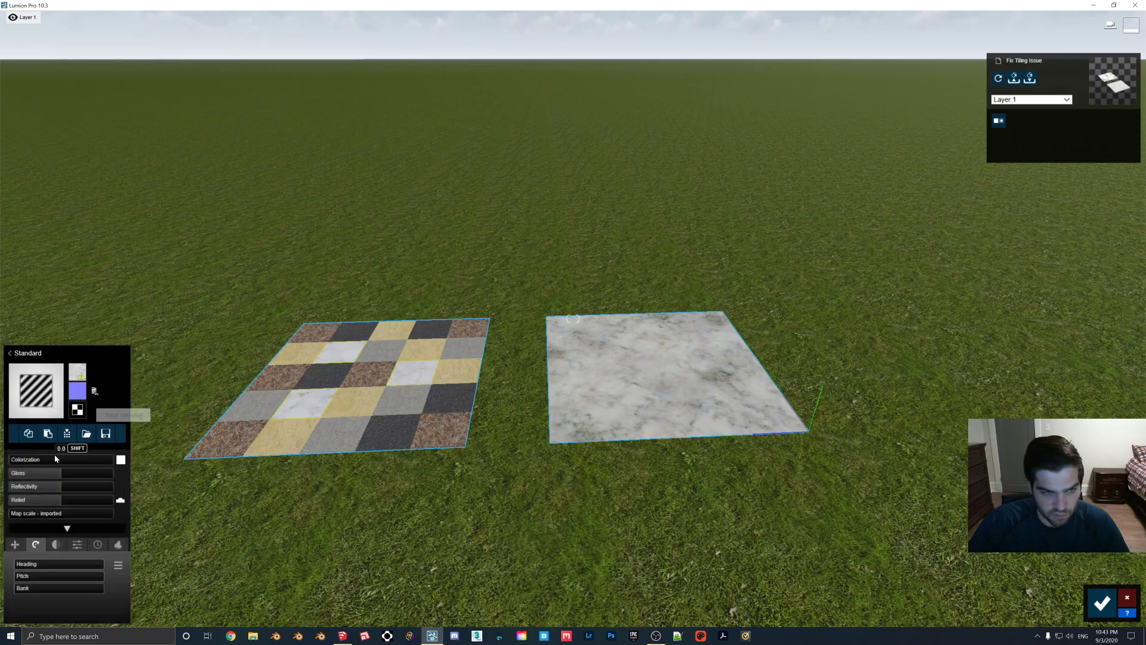
{"action": "left_click", "coordinate": [48, 433]}
Step: Paste the marble onto the Granite Light Gray tiles, set its heading to about 94°, and shift its offsets, with Y at about 0.7
{"action": "left_click", "coordinate": [331, 436]}
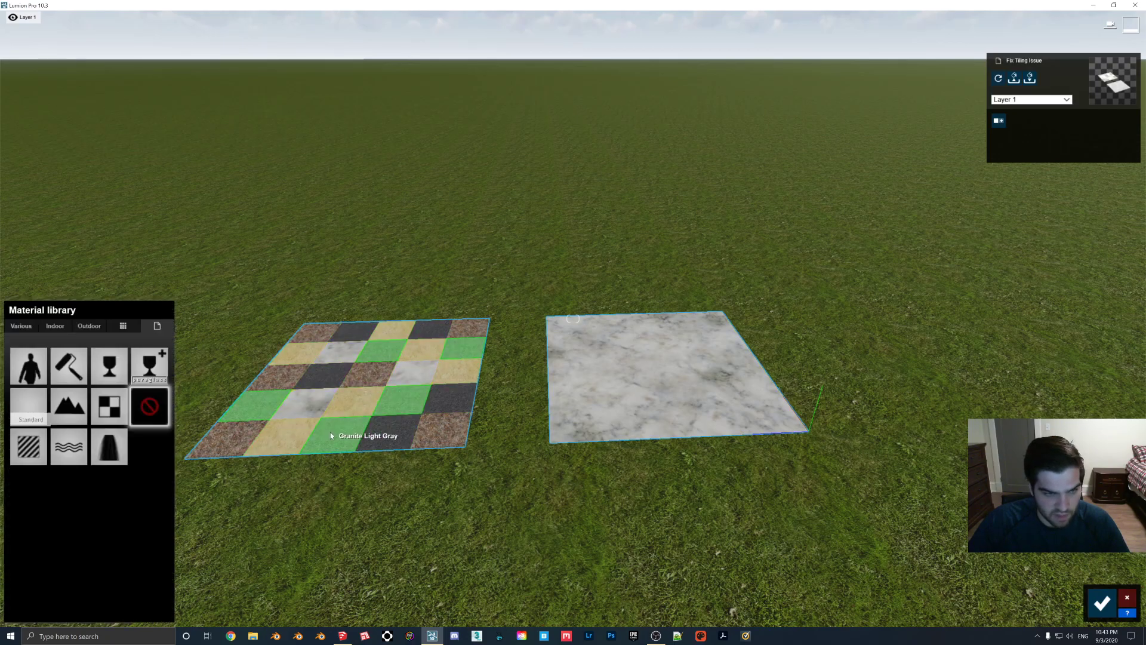
{"action": "left_click", "coordinate": [29, 406]}
{"action": "left_click", "coordinate": [48, 434]}
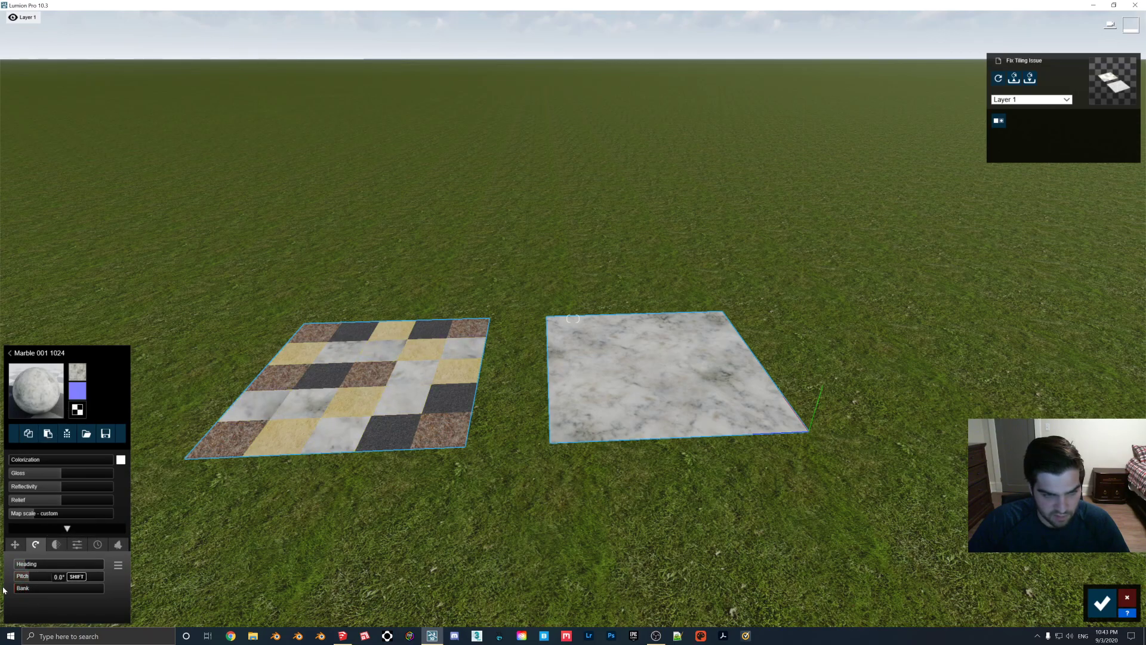
{"action": "left_click", "coordinate": [39, 569]}
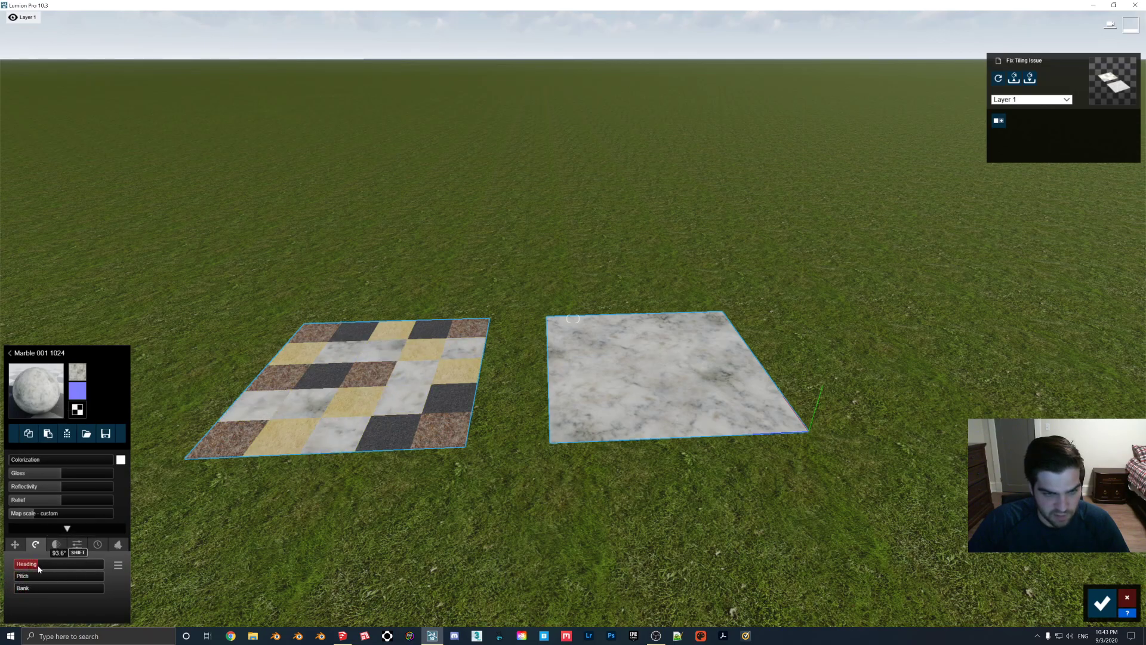
{"action": "left_click", "coordinate": [16, 546]}
{"action": "left_click_drag", "start_coordinate": [28, 589], "coordinate": [43, 590]}
{"action": "left_click_drag", "start_coordinate": [37, 566], "coordinate": [93, 580]}
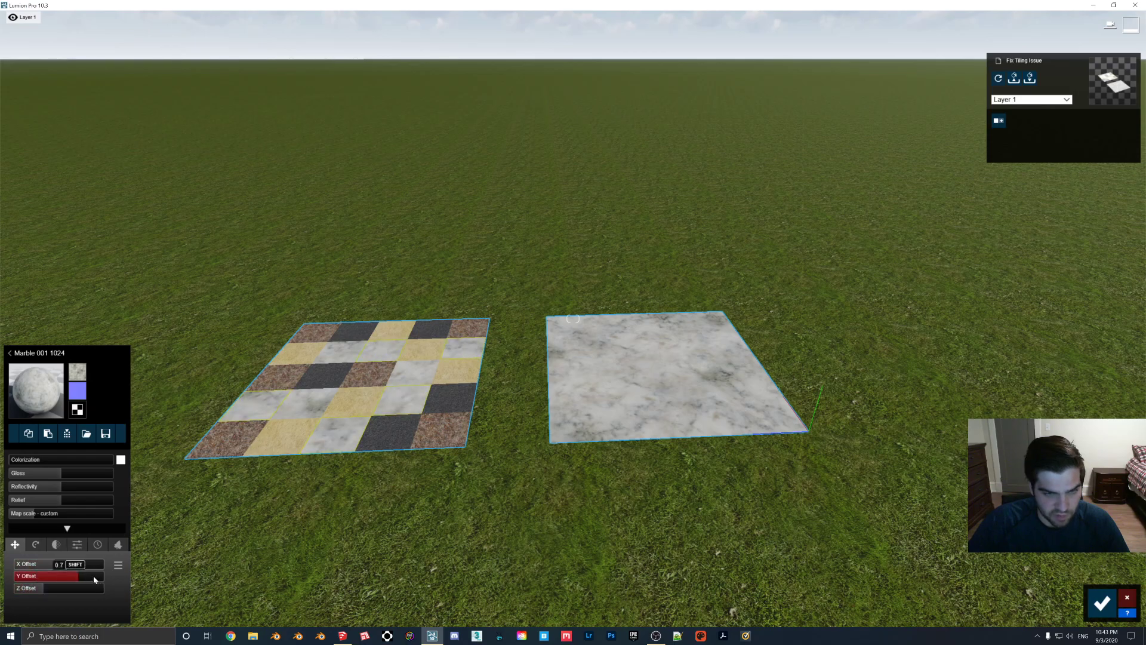
Step: Paste the copied marble onto the brown granite tiles and shift its X, Y and Z offsets
{"action": "left_click", "coordinate": [238, 445]}
{"action": "left_click", "coordinate": [30, 443]}
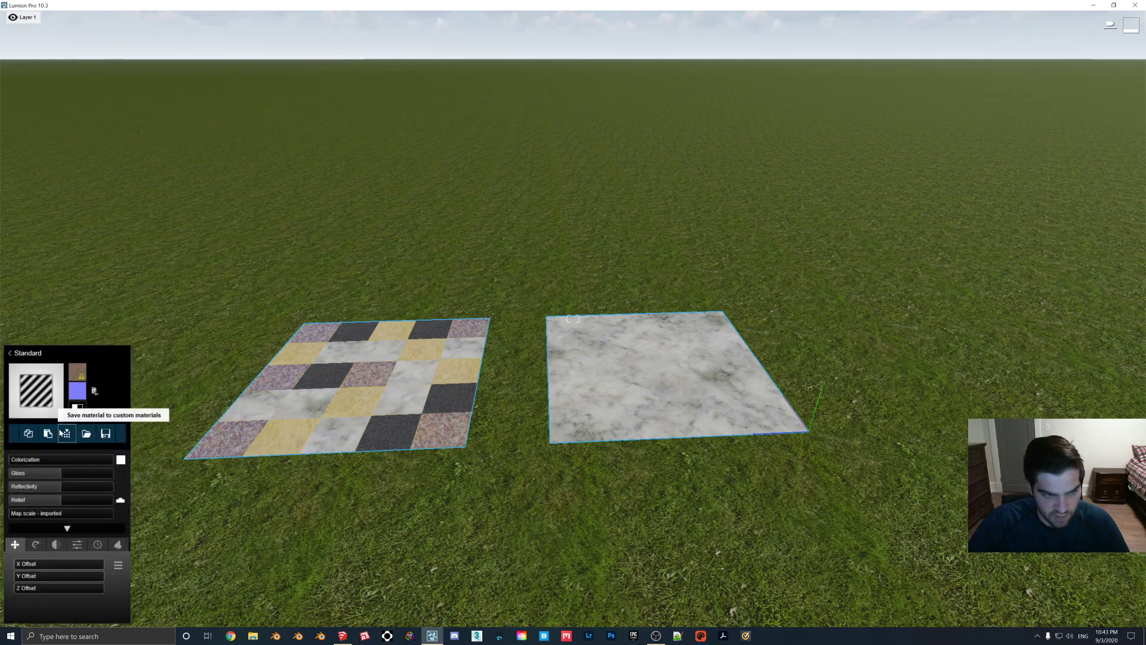
{"action": "left_click", "coordinate": [63, 433]}
{"action": "left_click", "coordinate": [149, 408]}
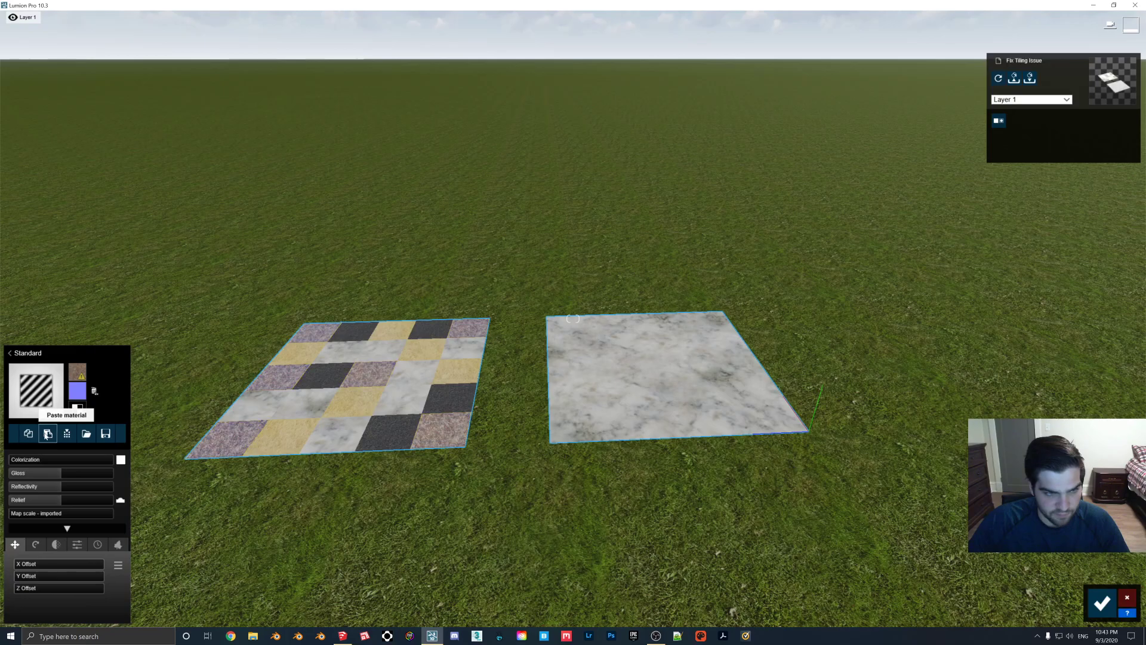
{"action": "left_click", "coordinate": [47, 434]}
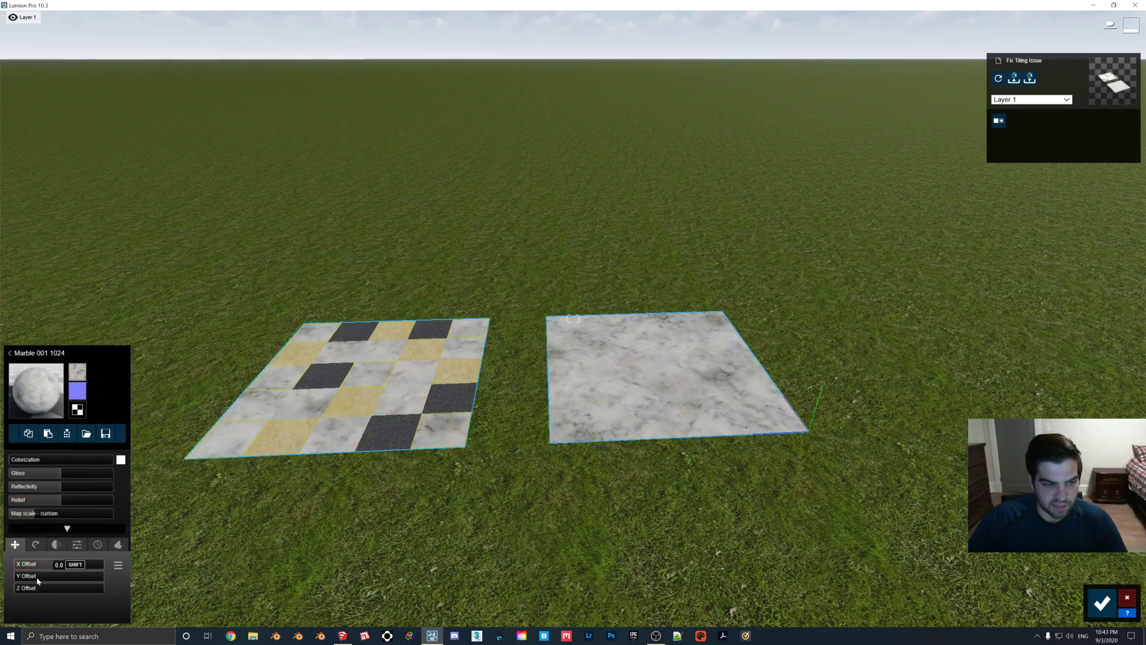
{"action": "left_click_drag", "start_coordinate": [38, 578], "coordinate": [115, 590]}
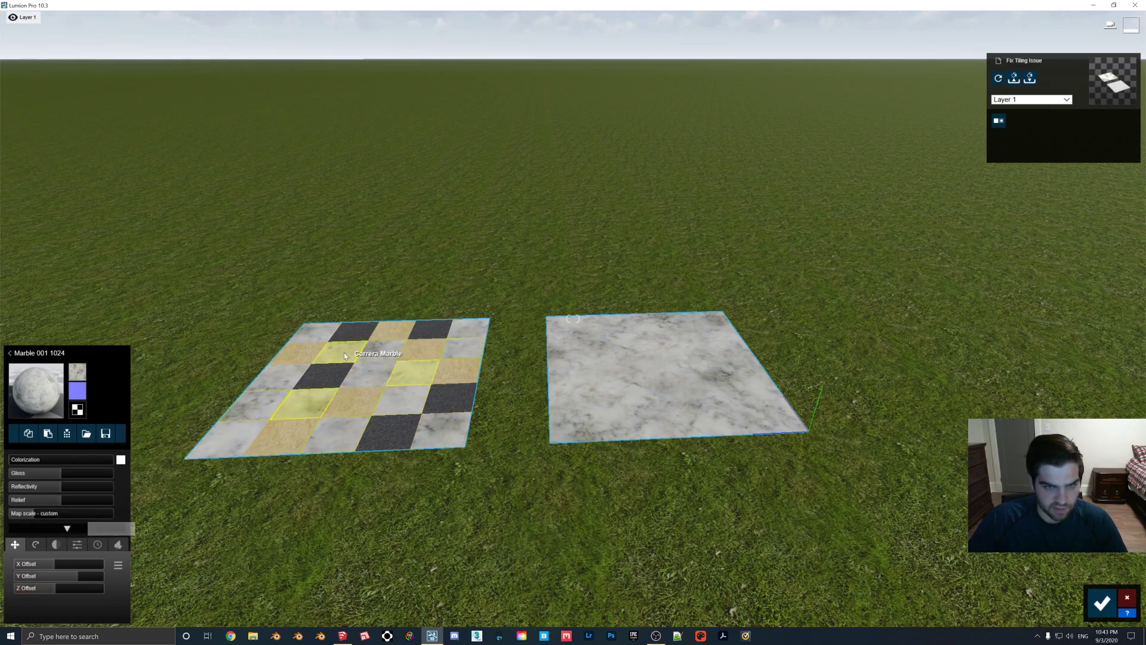
Step: Paste the copied marble onto the yellow stone tiles and vary its X, Y and Z offsets
{"action": "left_click", "coordinate": [348, 395]}
{"action": "left_click", "coordinate": [31, 443]}
{"action": "left_click", "coordinate": [49, 433]}
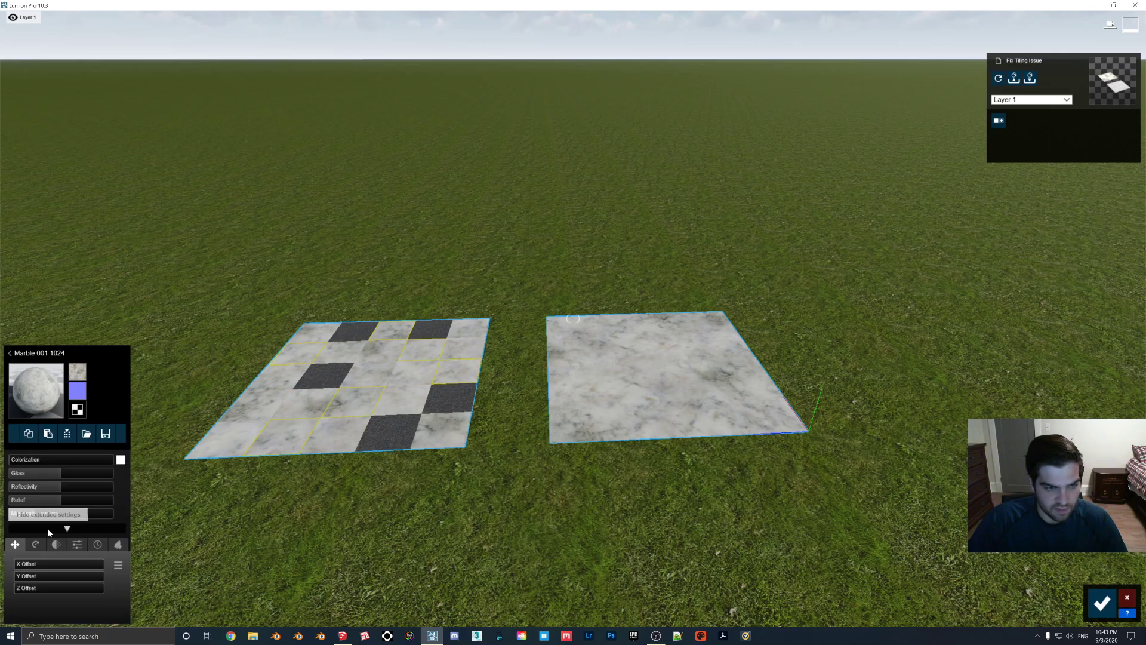
{"action": "left_click", "coordinate": [36, 545]}
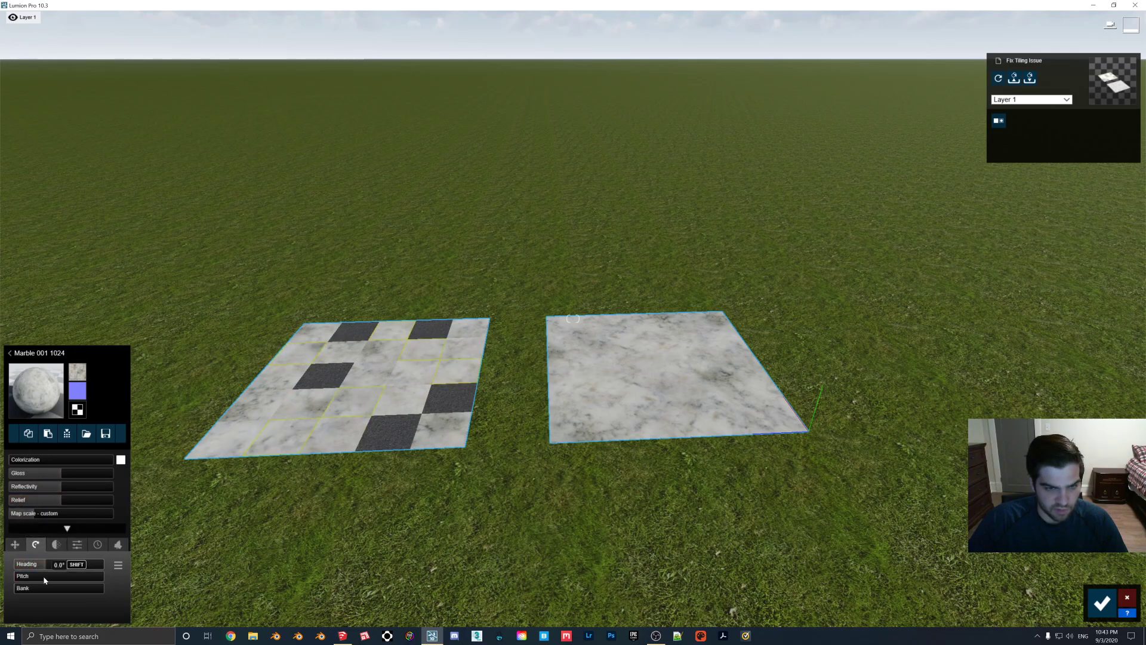
{"action": "left_click", "coordinate": [15, 544]}
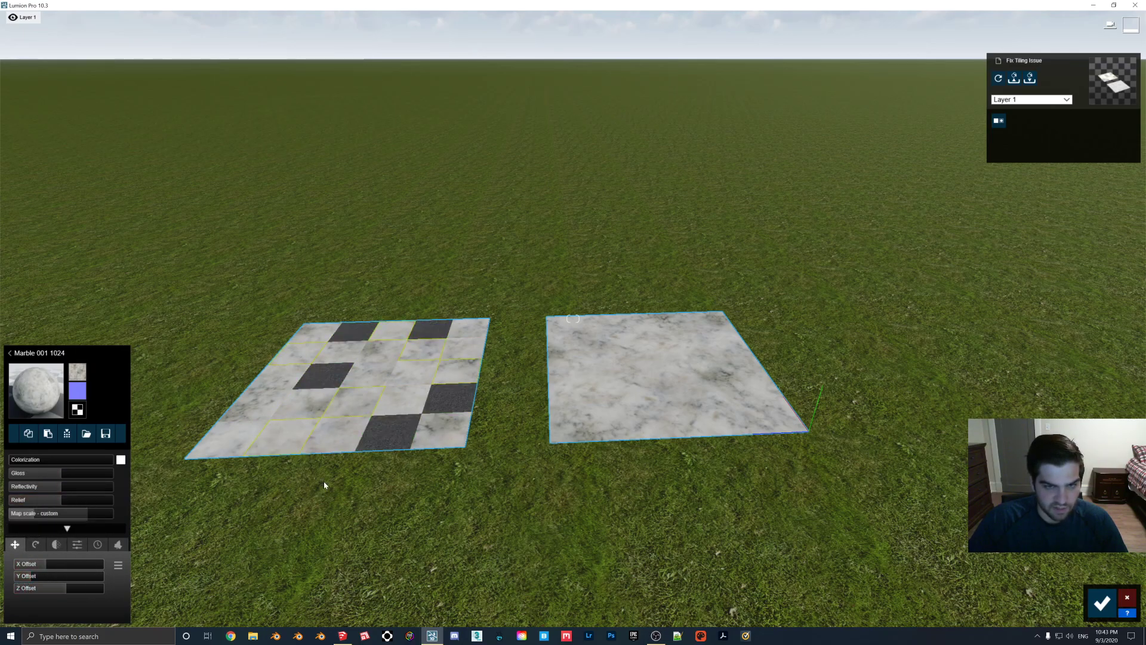
Step: Paste the copied marble onto the dark gray granite tiles, set its heading to about 41°, and shift its X, Y and Z offsets
{"action": "left_click", "coordinate": [456, 337]}
{"action": "left_click", "coordinate": [42, 452]}
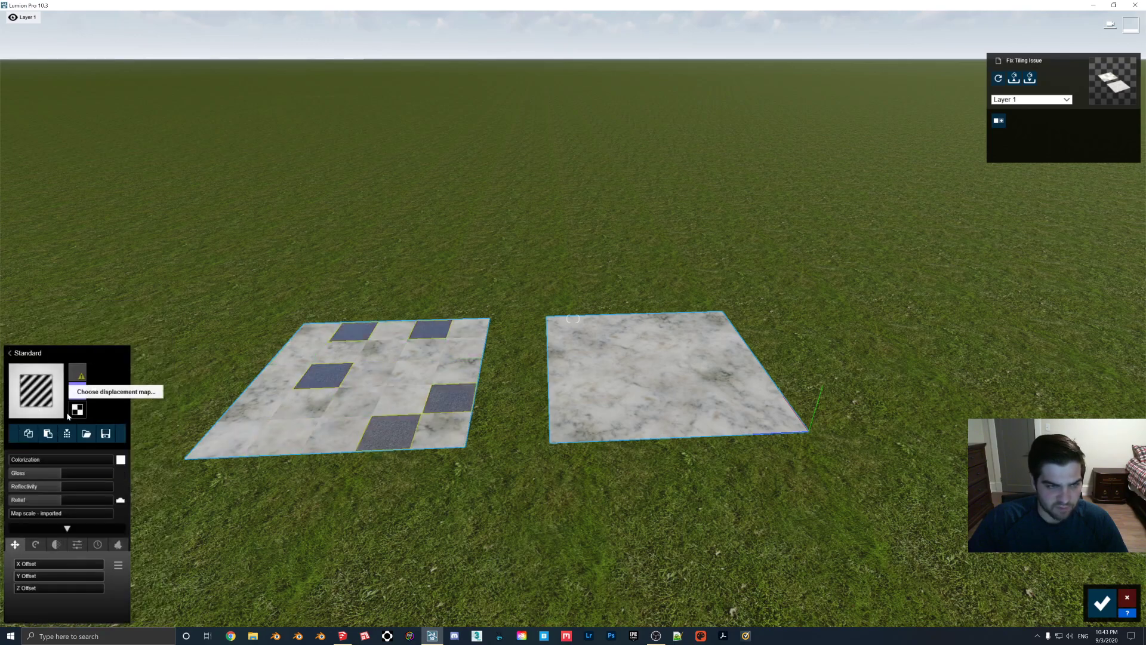
{"action": "left_click", "coordinate": [48, 433]}
{"action": "left_click", "coordinate": [36, 544]}
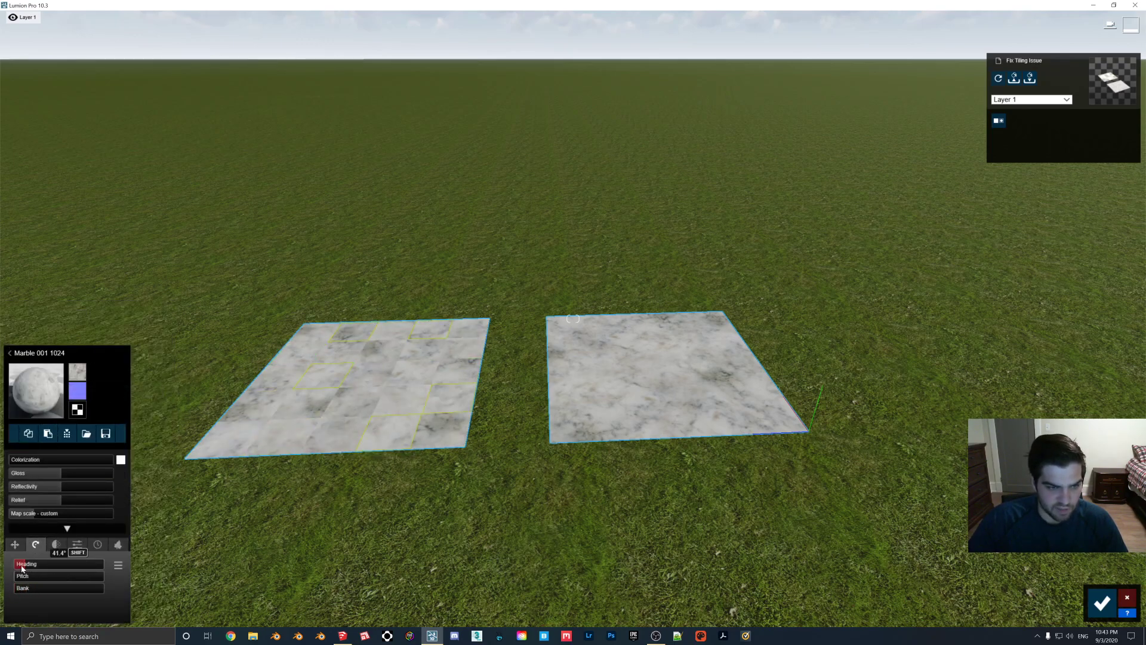
{"action": "left_click", "coordinate": [15, 545]}
{"action": "left_click", "coordinate": [42, 576]}
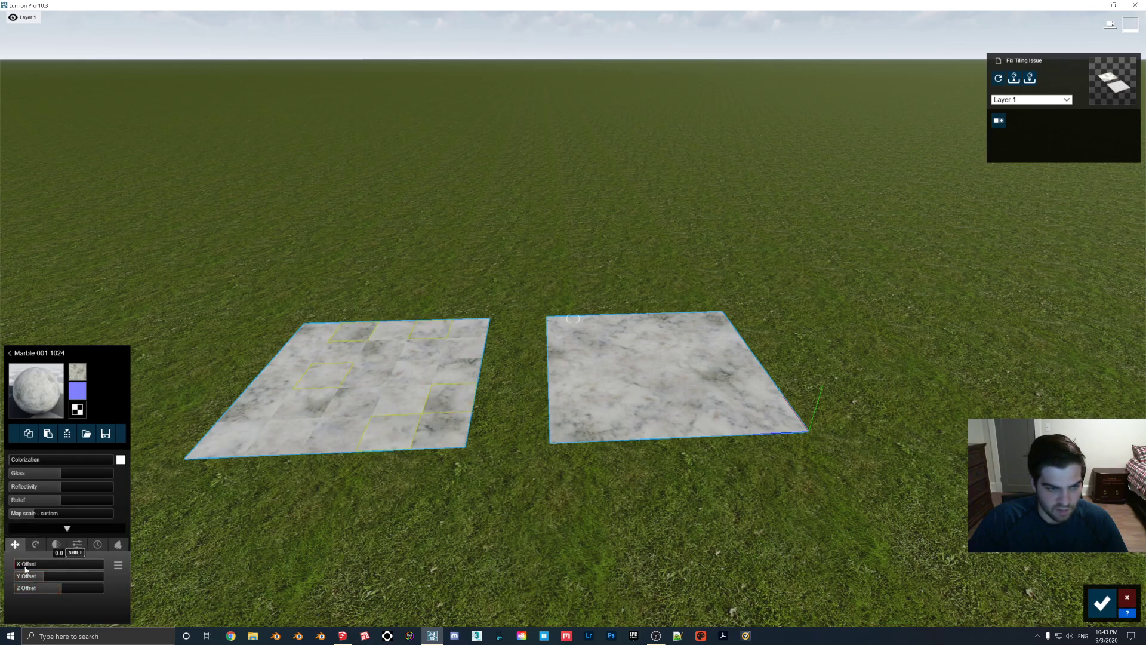
{"action": "left_click", "coordinate": [24, 565]}
Step: Compare the two marble grids in Lumion with the mixed-material tile layout in SketchUp, and examine both grids again in Lumion
{"action": "right_click_drag", "start_coordinate": [215, 383], "coordinate": [144, 346]}
{"action": "key", "text": "a"}
{"action": "right_click_drag", "start_coordinate": [358, 359], "coordinate": [384, 422]}
{"action": "key", "text": "s"}
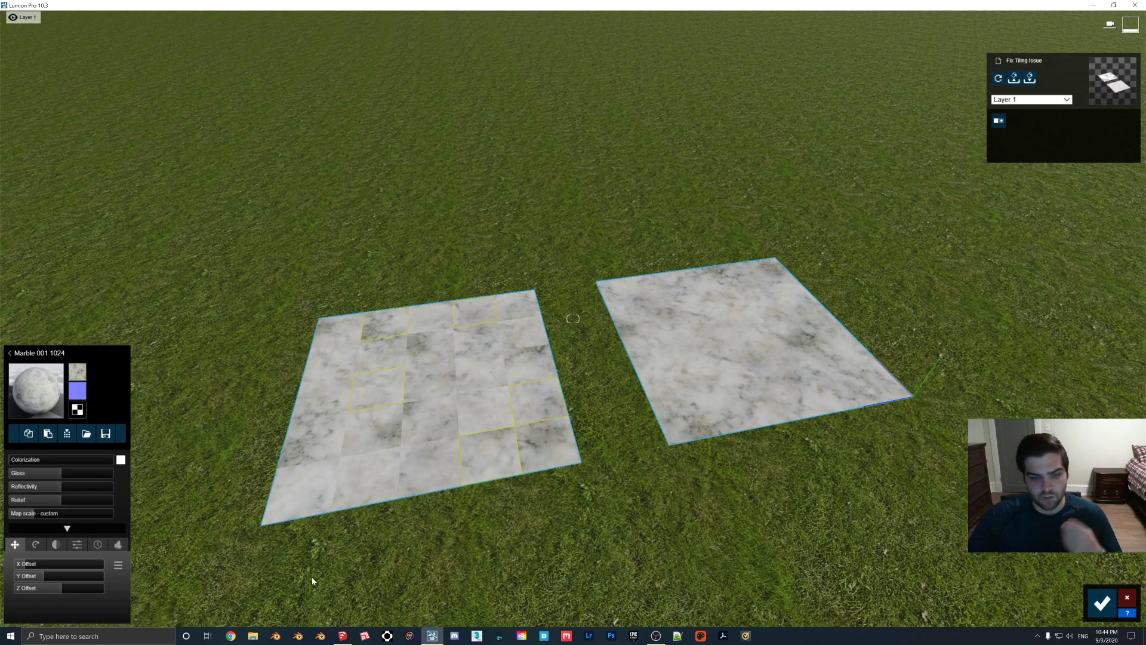
{"action": "left_click", "coordinate": [343, 636]}
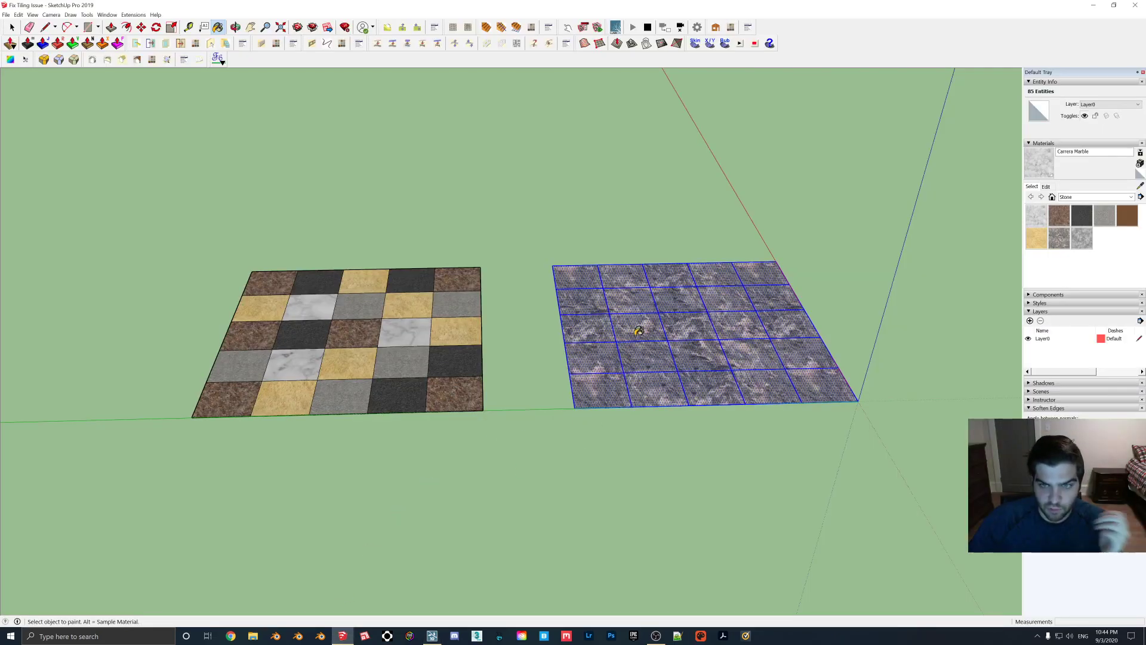
{"action": "mouse_move", "coordinate": [561, 357]}
{"action": "middle_mouse_down"}
{"action": "mouse_move", "coordinate": [542, 373]}
{"action": "mouse_move", "coordinate": [488, 381]}
{"action": "middle_mouse_up"}
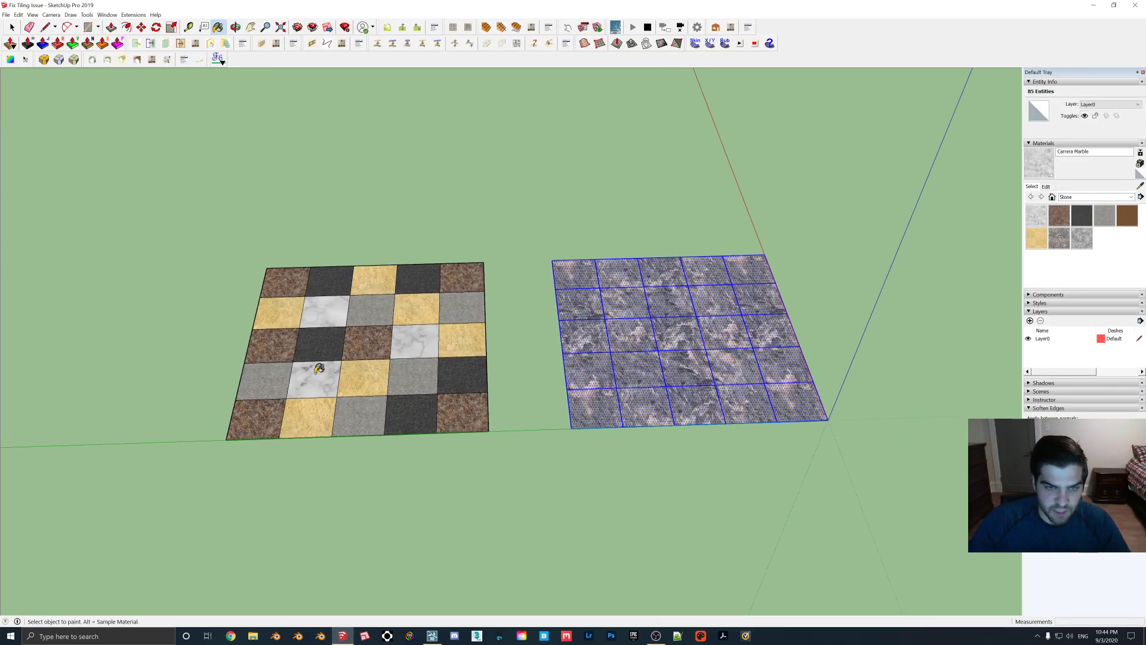
{"action": "left_click", "coordinate": [440, 635]}
{"action": "scroll", "coordinate": [537, 430], "scroll_direction": "up", "scroll_amount": 5}
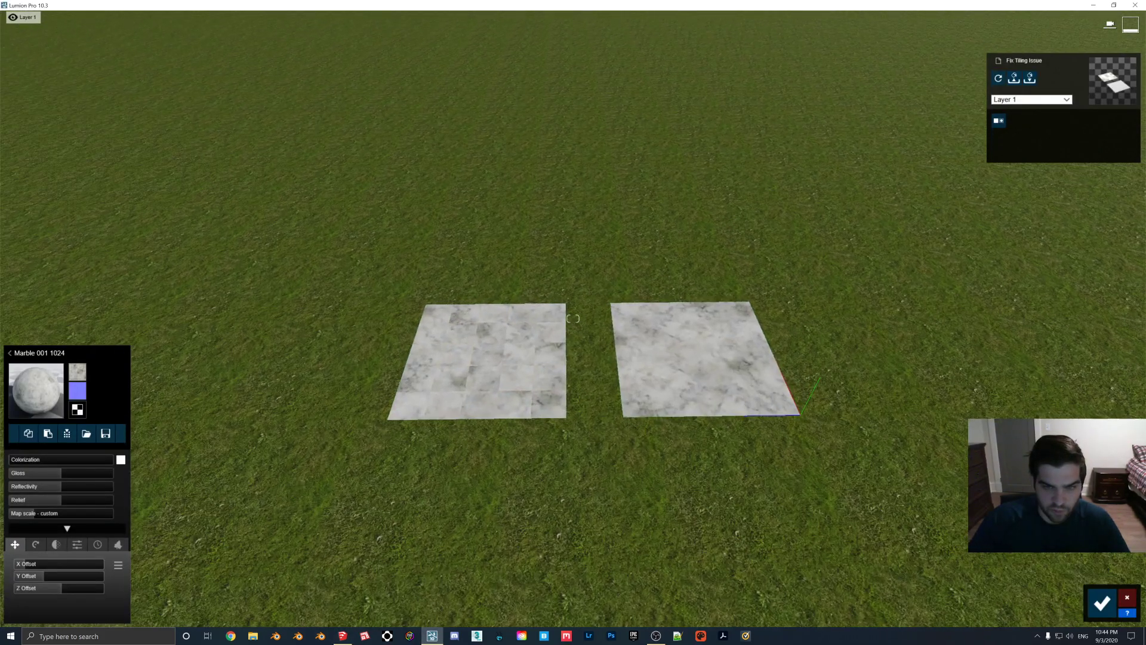
{"action": "scroll", "coordinate": [591, 284], "scroll_direction": "down", "scroll_amount": 2}
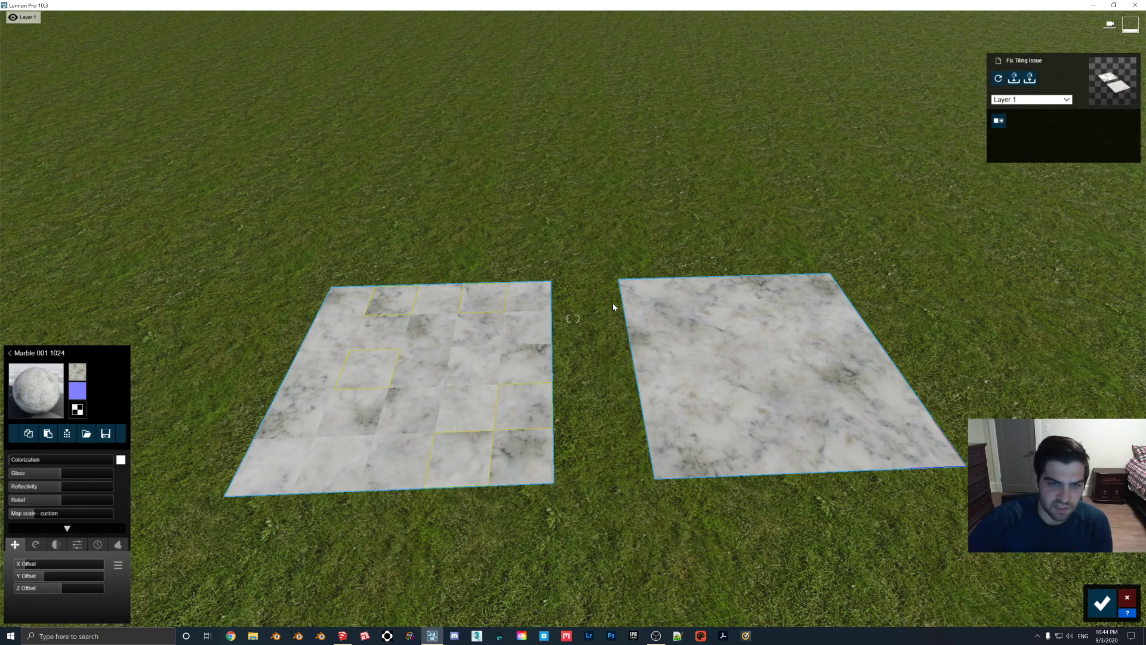
{"action": "scroll", "coordinate": [598, 302], "scroll_direction": "down", "scroll_amount": 3}
{"action": "right_click_drag", "start_coordinate": [598, 302], "coordinate": [598, 361]}
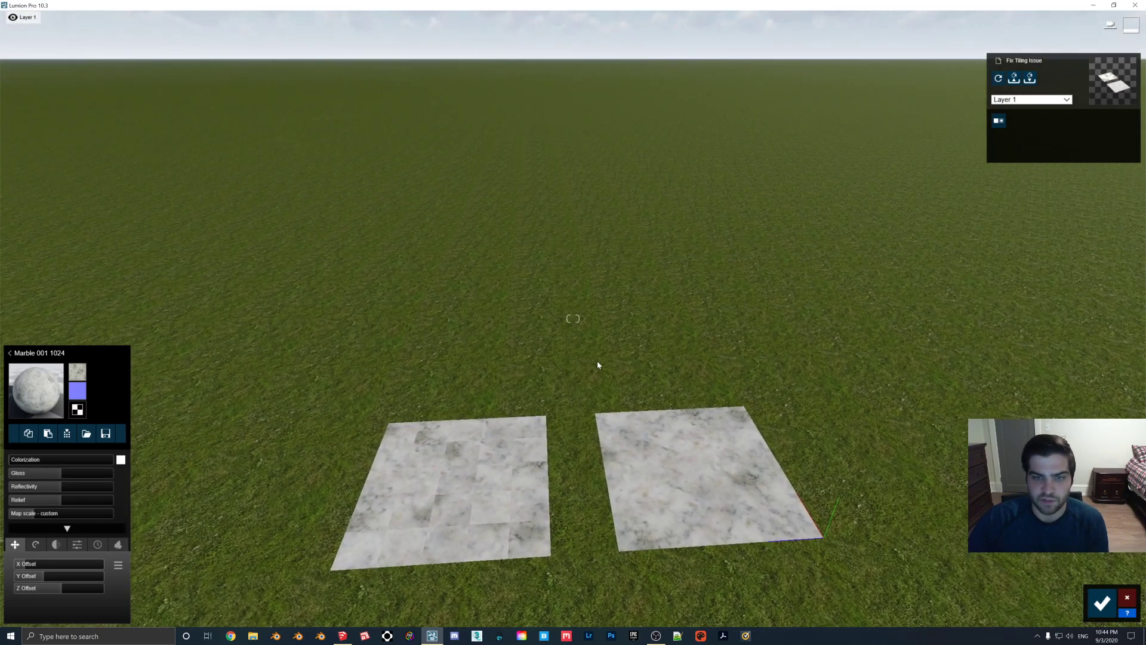
Step: Switch to SketchUp and draw a 2" by 4" rectangle on the red axis beyond the uniform grid
{"action": "left_click", "coordinate": [343, 635]}
{"action": "scroll", "coordinate": [486, 191], "scroll_direction": "up", "scroll_amount": 2}
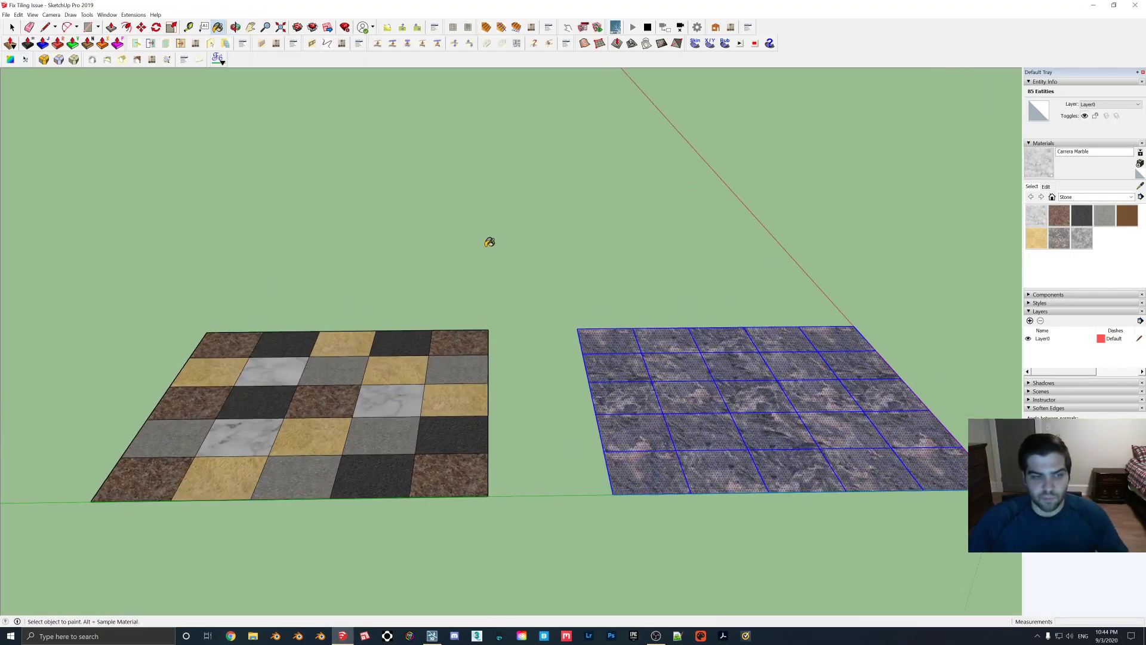
{"action": "middle_click_drag", "start_coordinate": [500, 224], "coordinate": [562, 440]}
{"action": "key", "text": "r"}
{"action": "left_click", "coordinate": [602, 400]}
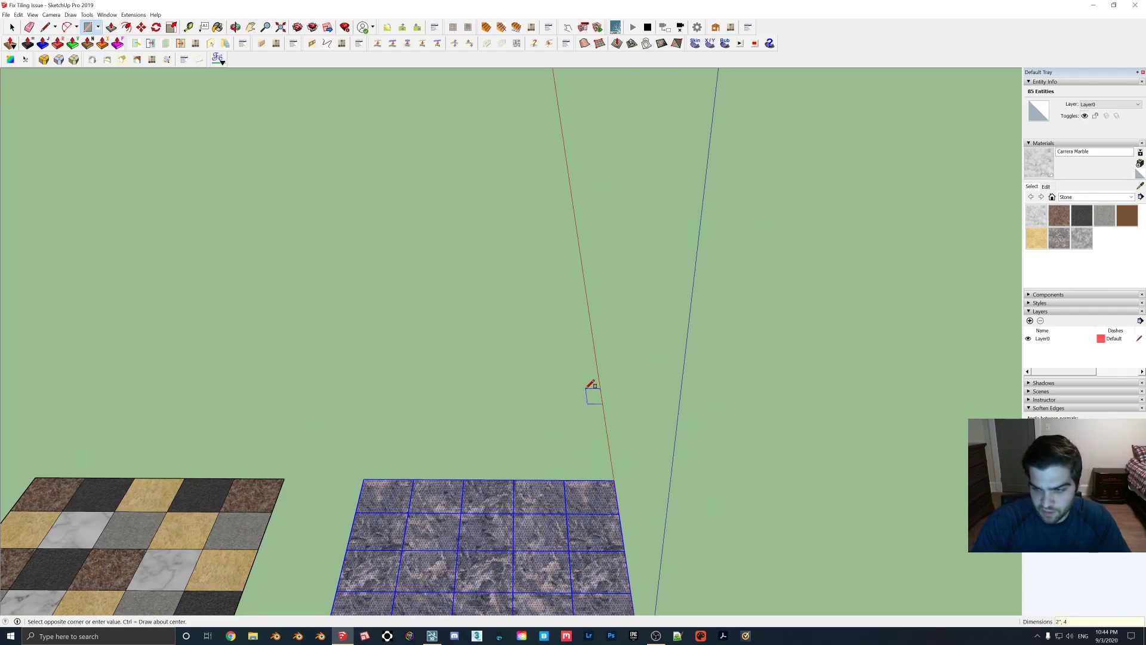
{"action": "left_click", "coordinate": [586, 388]}
Step: Push/Pull the small rectangle's face up 7' into a tall, thin post
{"action": "scroll", "coordinate": [591, 400], "scroll_direction": "up", "scroll_amount": 5}
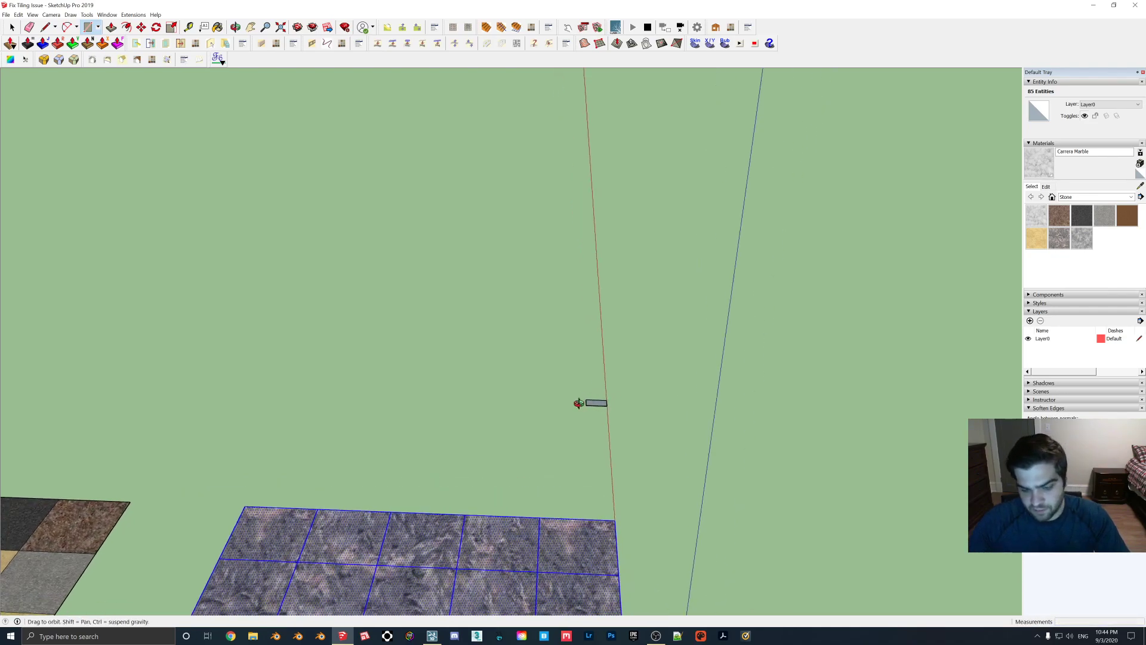
{"action": "key", "text": "p"}
{"action": "left_click_drag", "start_coordinate": [599, 399], "coordinate": [604, 252]}
{"action": "type", "text": "7"}
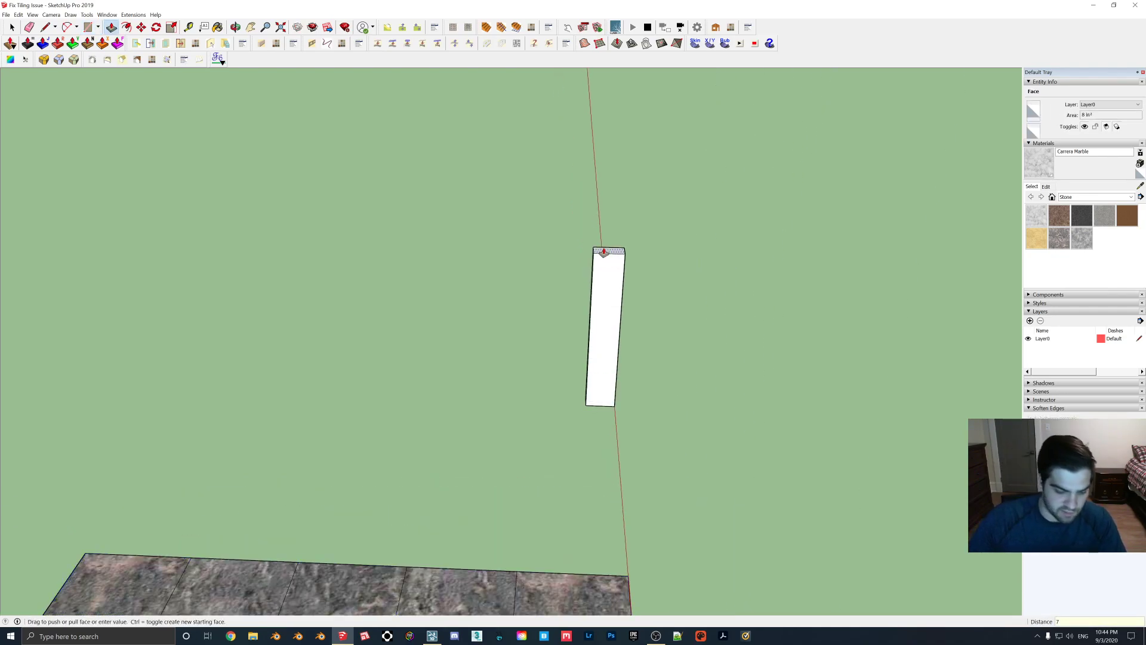
{"action": "type", "text": "'"}
{"action": "key", "text": "Return"}
{"action": "scroll", "coordinate": [617, 374], "scroll_direction": "down", "scroll_amount": 5}
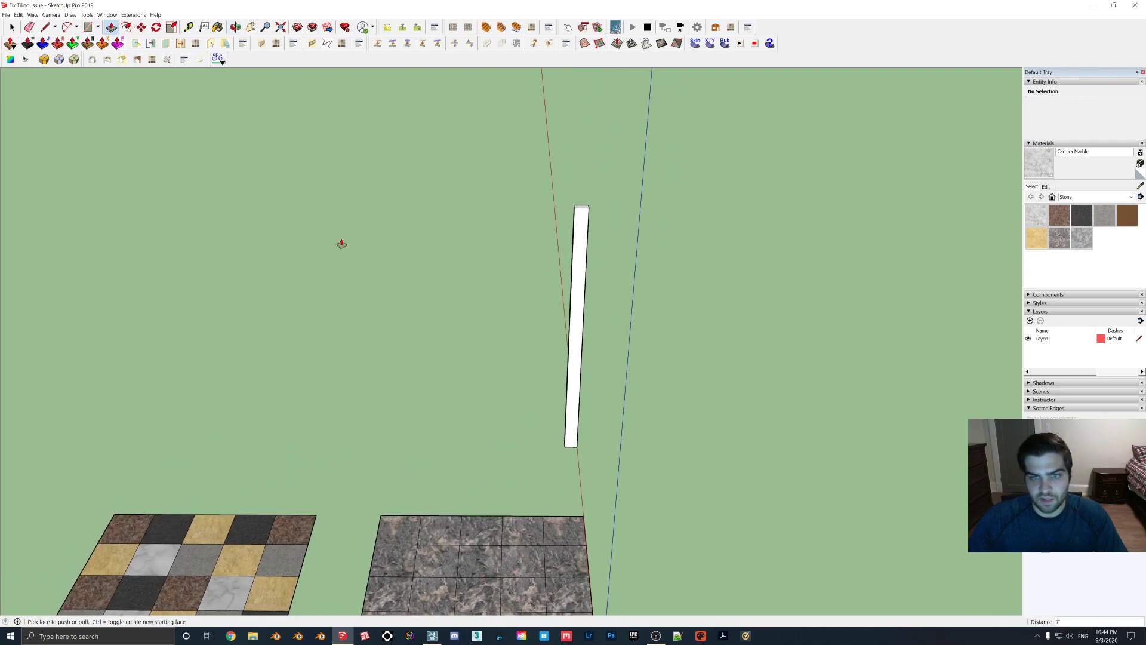
Step: Group all the geometry of the thin 7' post
{"action": "key", "text": "space"}
{"action": "left_click_drag", "start_coordinate": [433, 173], "coordinate": [615, 451]}
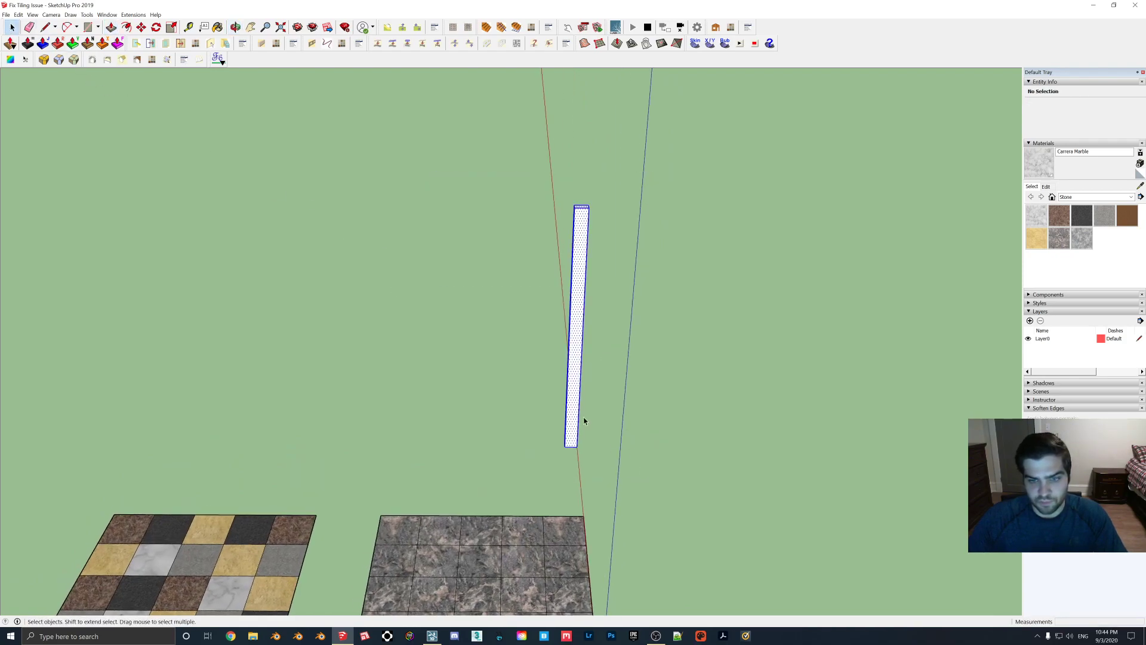
{"action": "right_click", "coordinate": [579, 395]}
{"action": "left_click", "coordinate": [594, 468]}
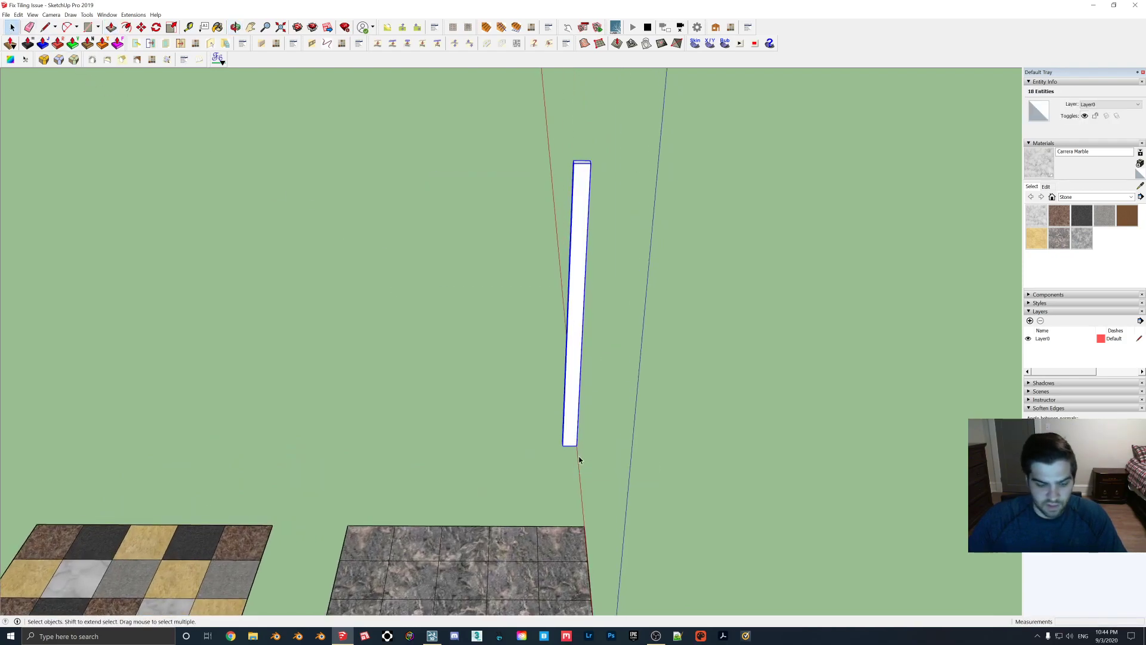
Step: Copy the post group 4 1/4" sideways so a narrow gap separates it from the original
{"action": "scroll", "coordinate": [578, 459], "scroll_direction": "up", "scroll_amount": 1}
{"action": "key", "text": "m"}
{"action": "key", "text": "ctrl"}
{"action": "left_click", "coordinate": [578, 446]}
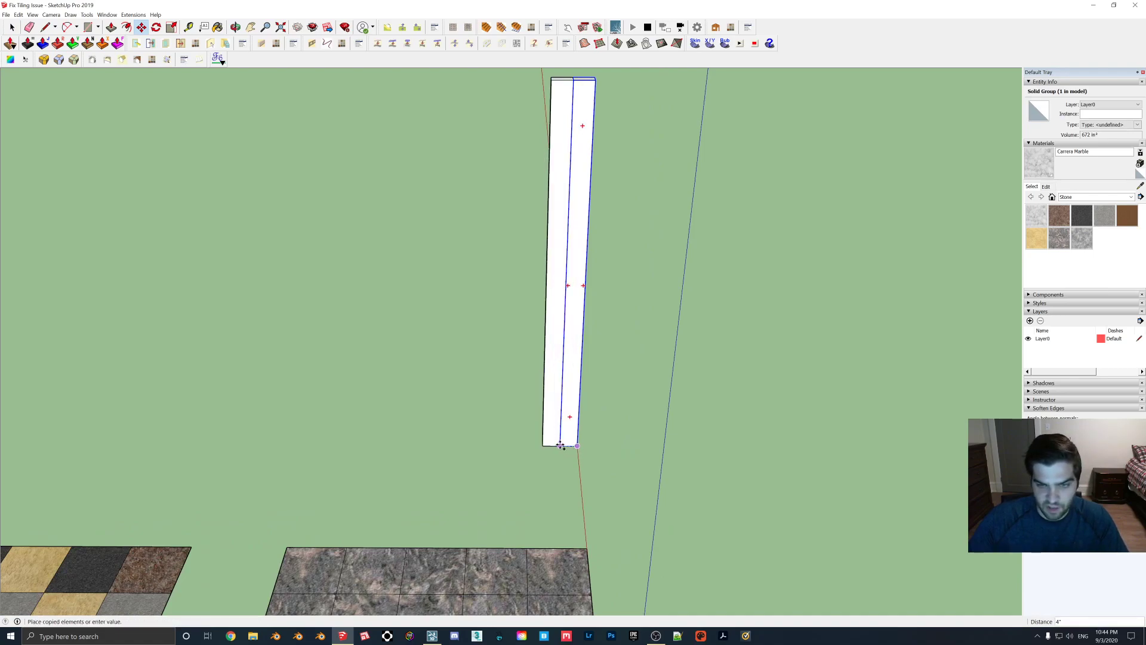
{"action": "scroll", "coordinate": [561, 447], "scroll_direction": "up", "scroll_amount": 2}
{"action": "scroll", "coordinate": [560, 447], "scroll_direction": "up", "scroll_amount": 2}
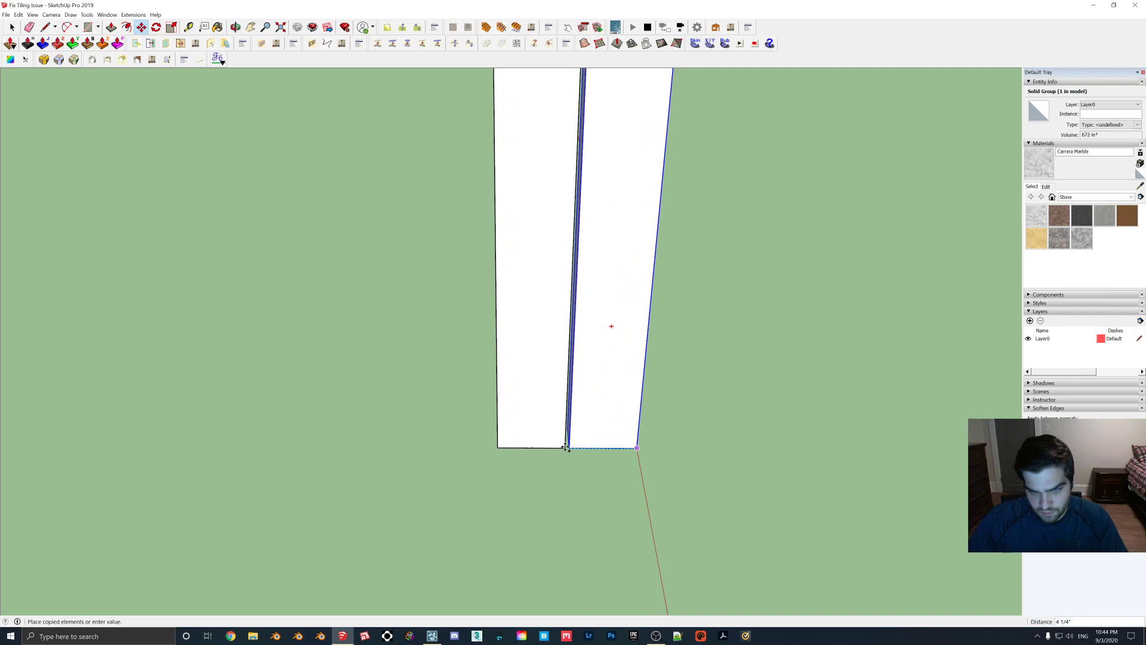
{"action": "left_click", "coordinate": [566, 448]}
Step: Multiply the post copy by 15 to form an evenly spaced row
{"action": "scroll", "coordinate": [568, 448], "scroll_direction": "down", "scroll_amount": 3}
{"action": "scroll", "coordinate": [584, 468], "scroll_direction": "down", "scroll_amount": 3}
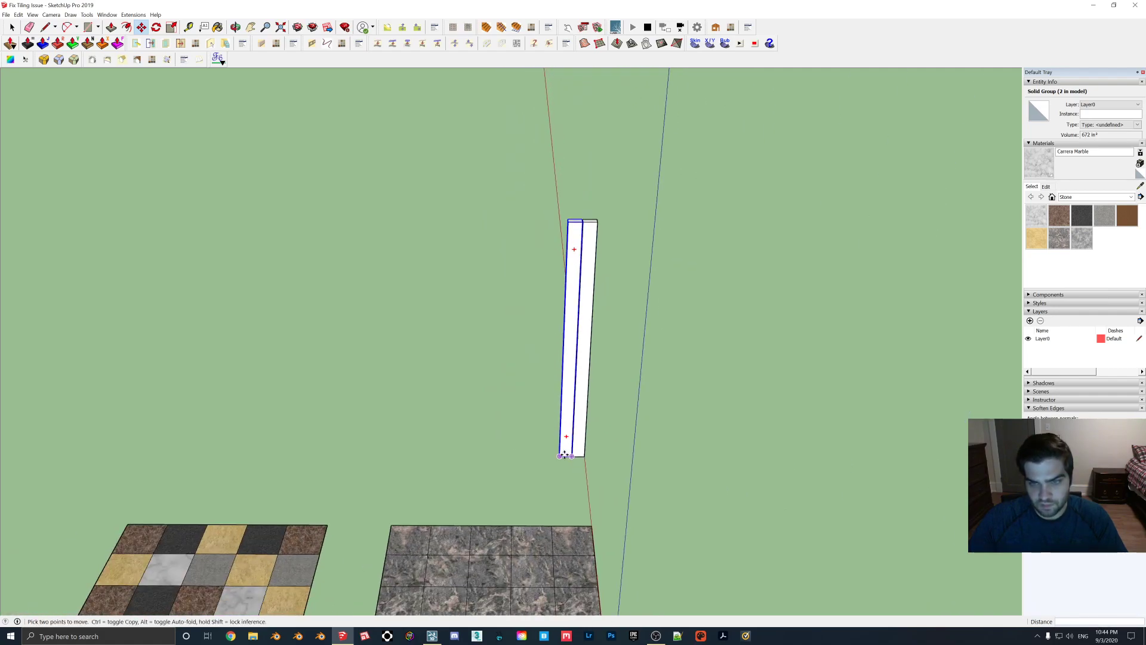
{"action": "type", "text": "*15"}
{"action": "key", "text": "Return"}
{"action": "scroll", "coordinate": [563, 457], "scroll_direction": "down", "scroll_amount": 2}
{"action": "middle_click_drag", "start_coordinate": [502, 444], "coordinate": [599, 435], "text": "shift"}
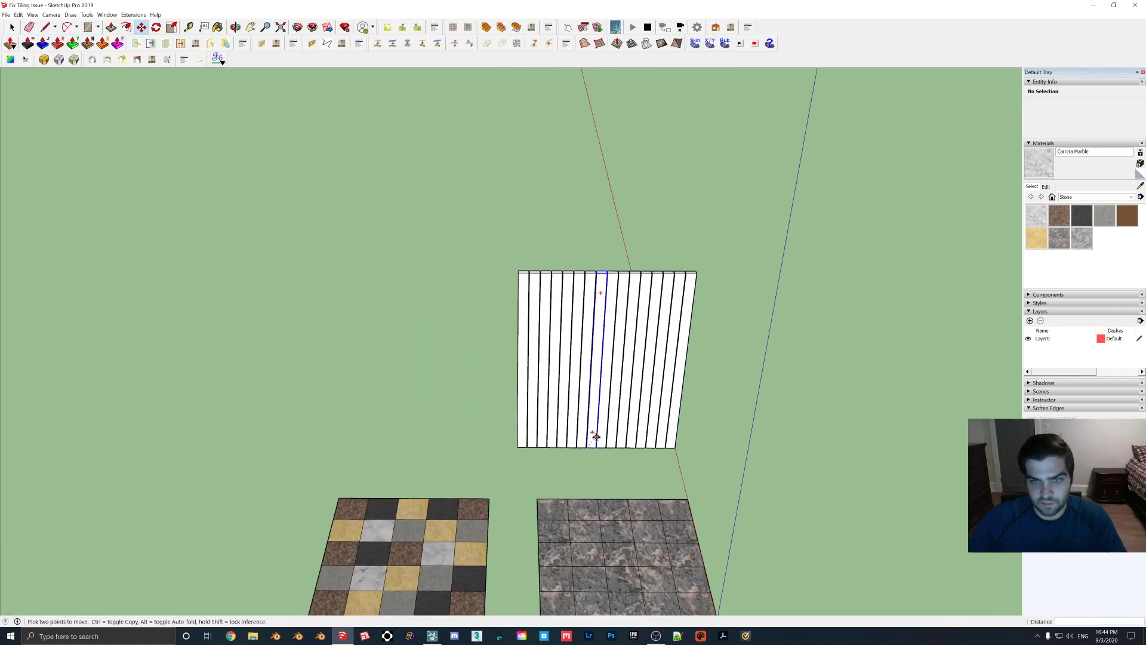
{"action": "scroll", "coordinate": [599, 435], "scroll_direction": "up", "scroll_amount": 1}
{"action": "key", "text": "space"}
{"action": "scroll", "coordinate": [389, 362], "scroll_direction": "down", "scroll_amount": 1}
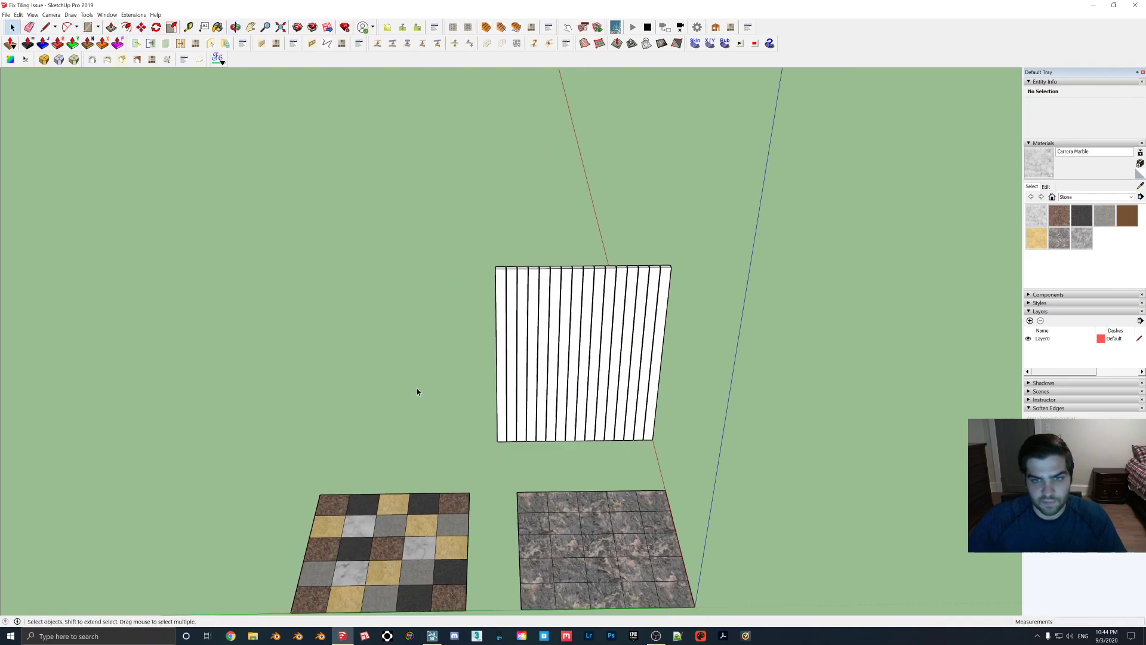
Step: Copy the whole row of 16 posts about 7' 11" sideways, behind the mixed-material tile grid
{"action": "left_click_drag", "start_coordinate": [415, 228], "coordinate": [686, 456]}
{"action": "middle_click_drag", "start_coordinate": [686, 455], "coordinate": [739, 436], "text": "shift"}
{"action": "key", "text": "m"}
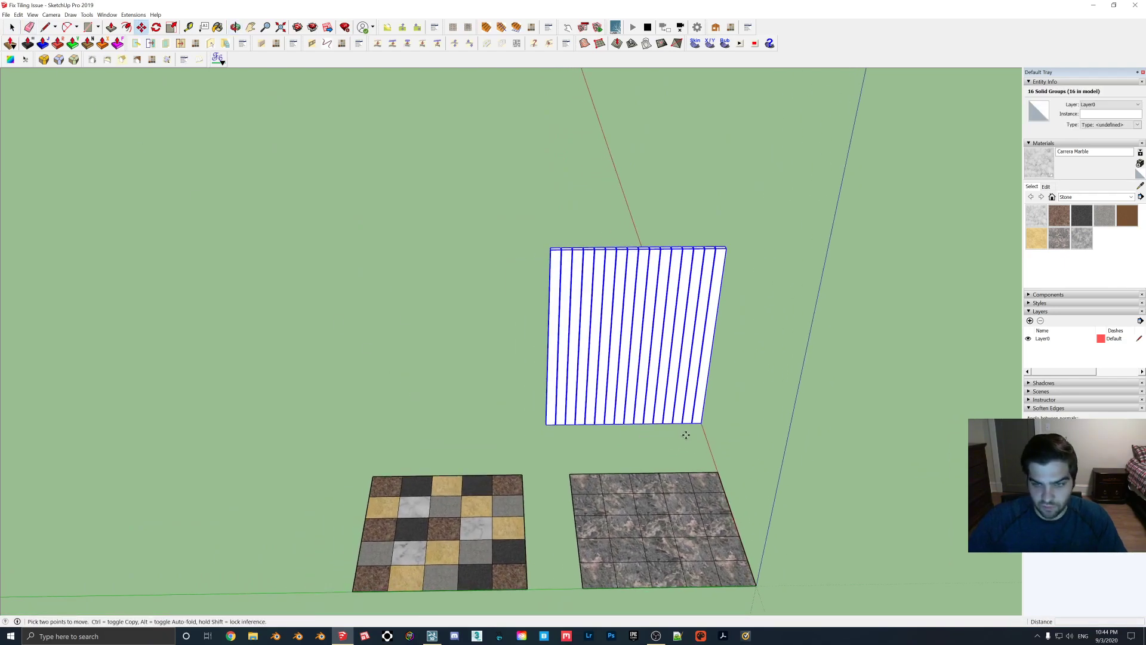
{"action": "left_click", "coordinate": [702, 423]}
{"action": "key", "text": "ctrl"}
{"action": "left_click", "coordinate": [483, 426]}
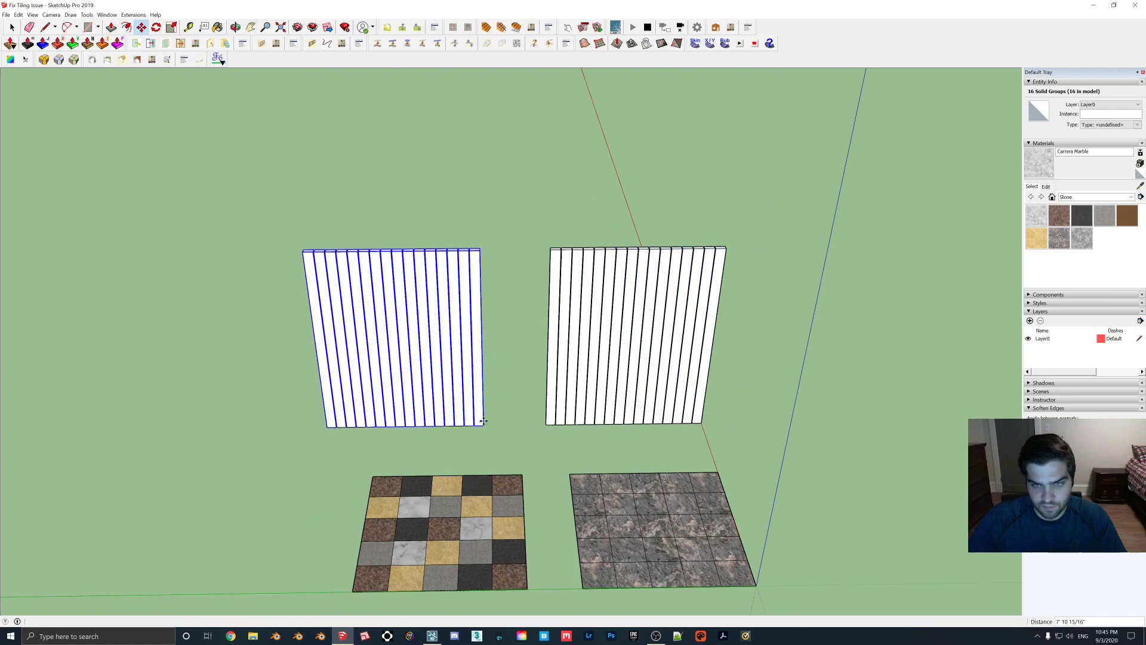
{"action": "key", "text": "space"}
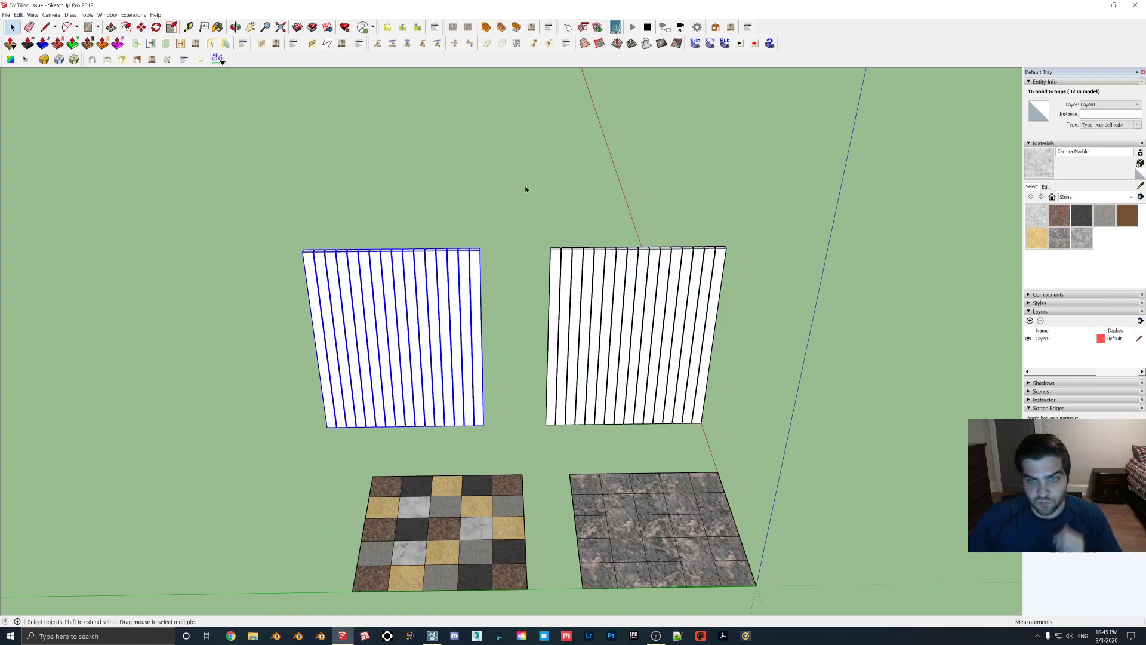
Step: Paint all posts of the original row with Wood OSB from the Wood materials
{"action": "left_click_drag", "start_coordinate": [522, 233], "coordinate": [752, 442]}
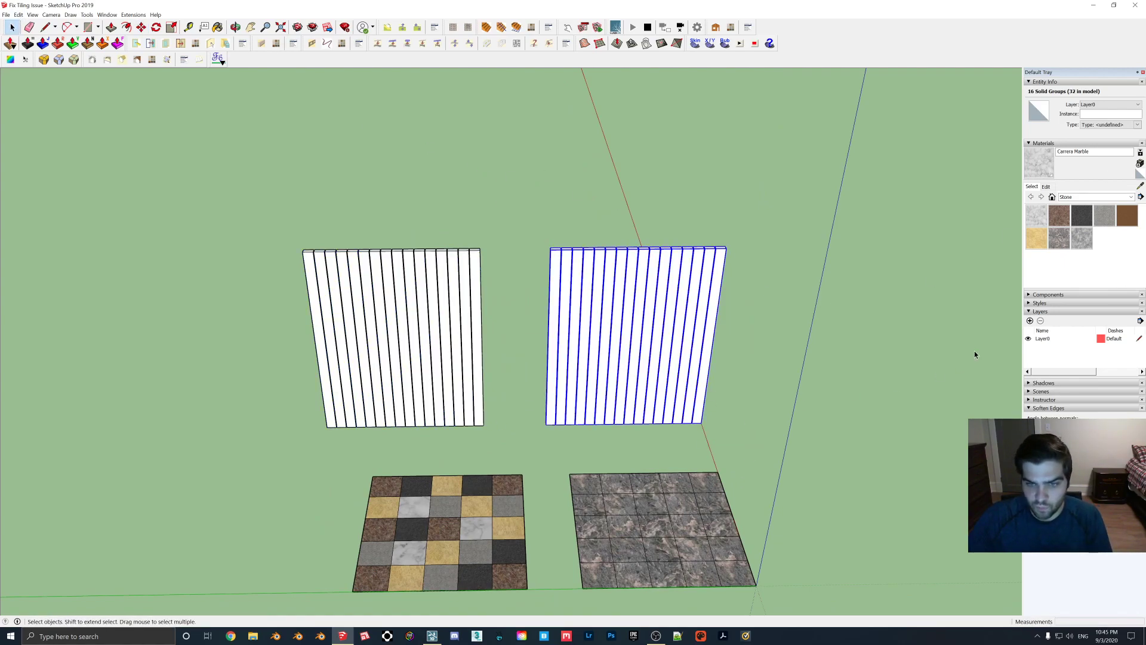
{"action": "left_click", "coordinate": [1099, 197]}
{"action": "left_click", "coordinate": [1084, 310]}
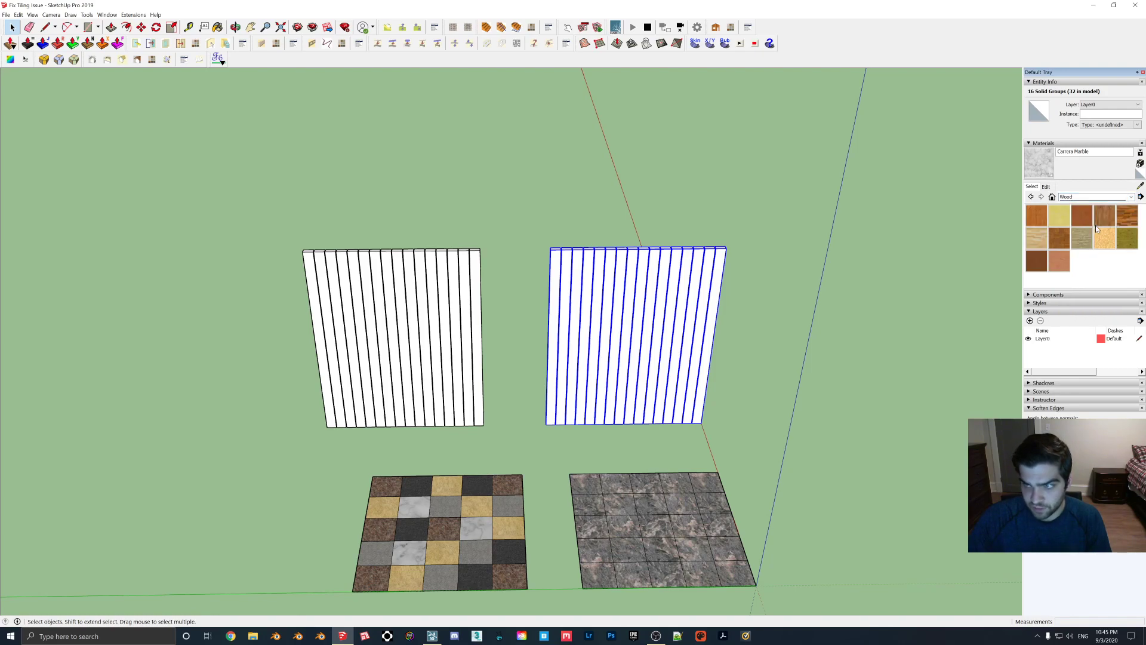
{"action": "left_click", "coordinate": [1109, 244]}
{"action": "left_click", "coordinate": [670, 292]}
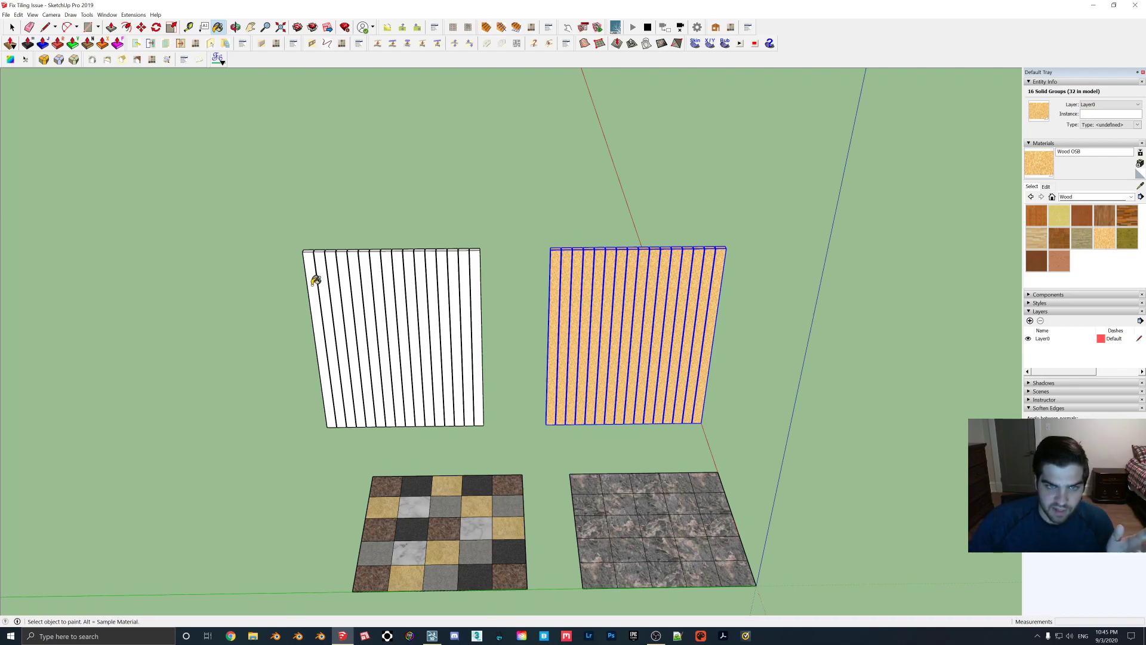
Step: Paint six scattered posts of the copied row with Wood OSB
{"action": "left_click", "coordinate": [315, 280]}
{"action": "left_click", "coordinate": [389, 285]}
{"action": "left_click", "coordinate": [475, 285]}
{"action": "left_click", "coordinate": [350, 291]}
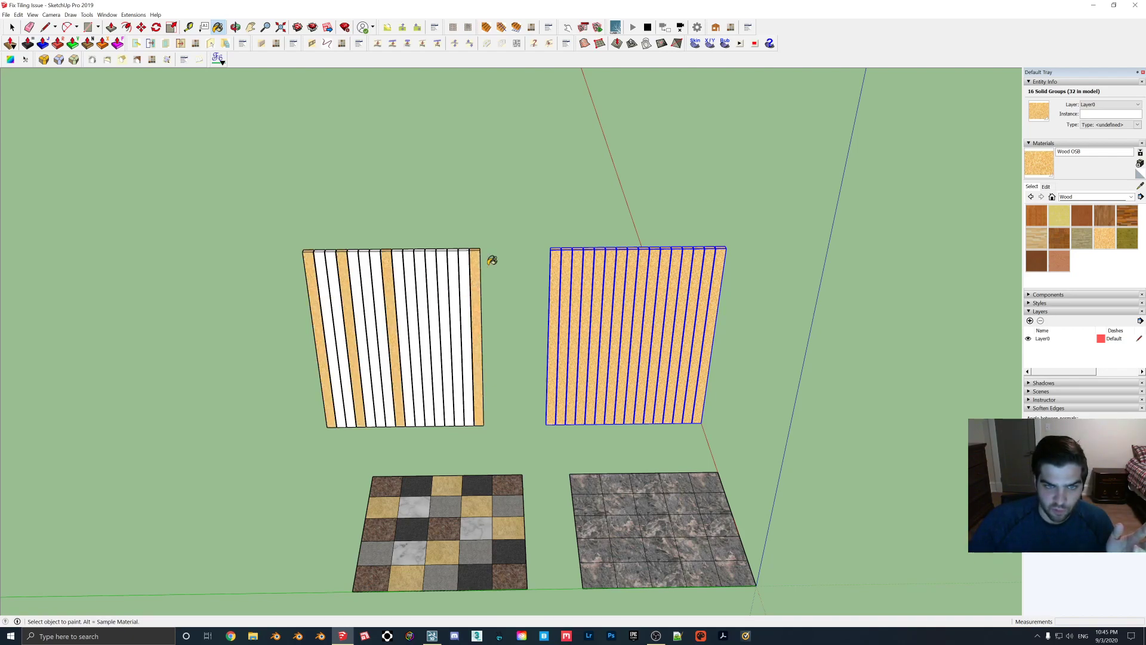
{"action": "left_click", "coordinate": [445, 289]}
{"action": "left_click", "coordinate": [427, 286]}
Step: Paint five of the unpainted posts in the copied row with Wood Lumber ButtJoined
{"action": "left_click", "coordinate": [1081, 240]}
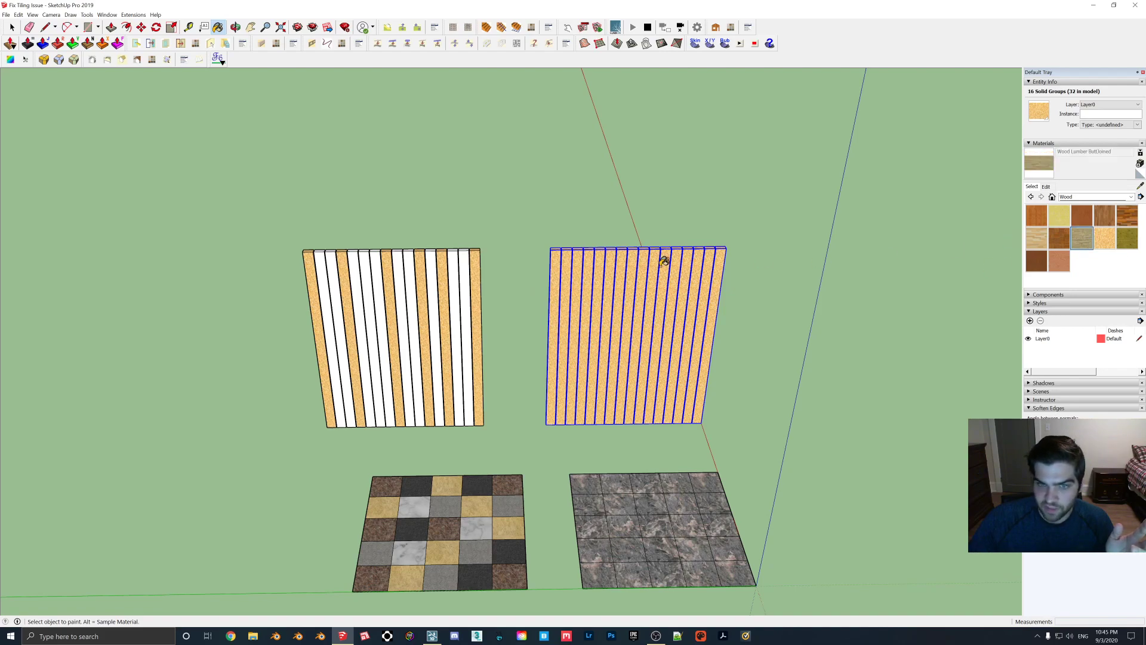
{"action": "left_click", "coordinate": [465, 312]}
{"action": "left_click", "coordinate": [432, 309]}
{"action": "left_click", "coordinate": [345, 314]}
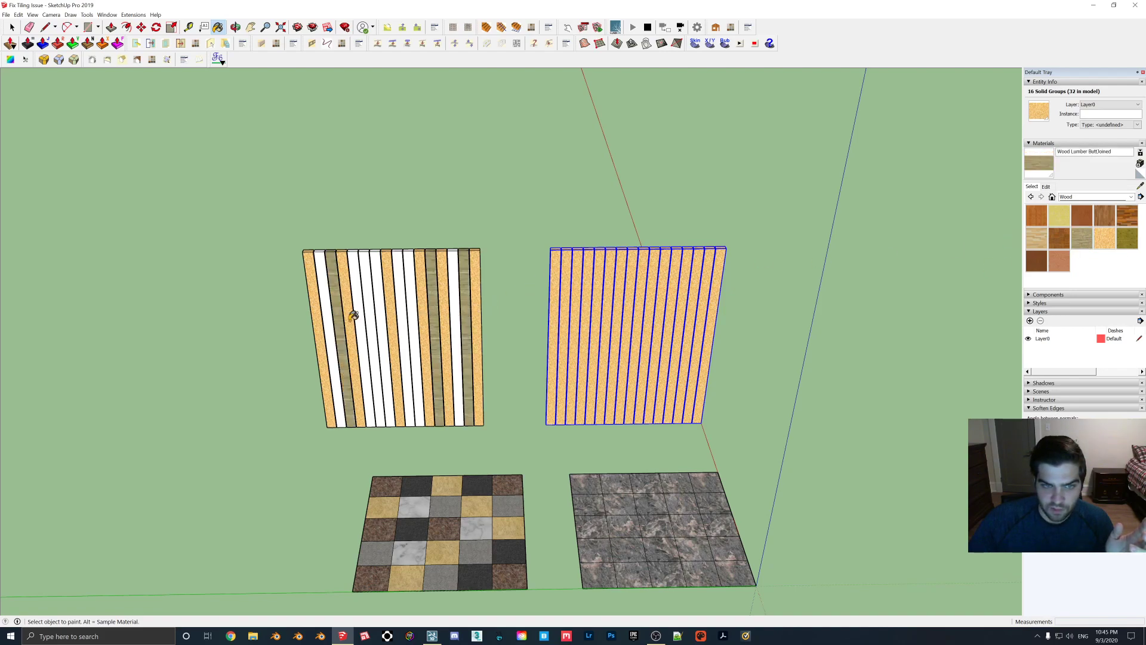
{"action": "left_click", "coordinate": [365, 317]}
{"action": "left_click", "coordinate": [401, 317]}
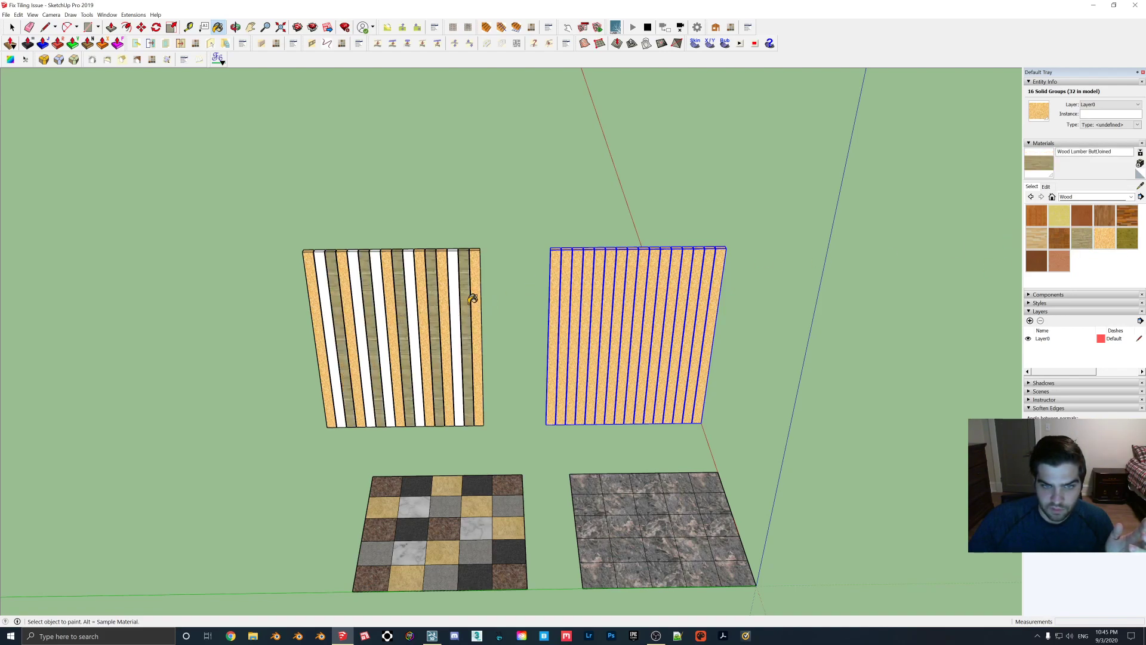
Step: Paint the five remaining white posts of the copied row with Wood Floor Dark
{"action": "left_click", "coordinate": [1122, 220]}
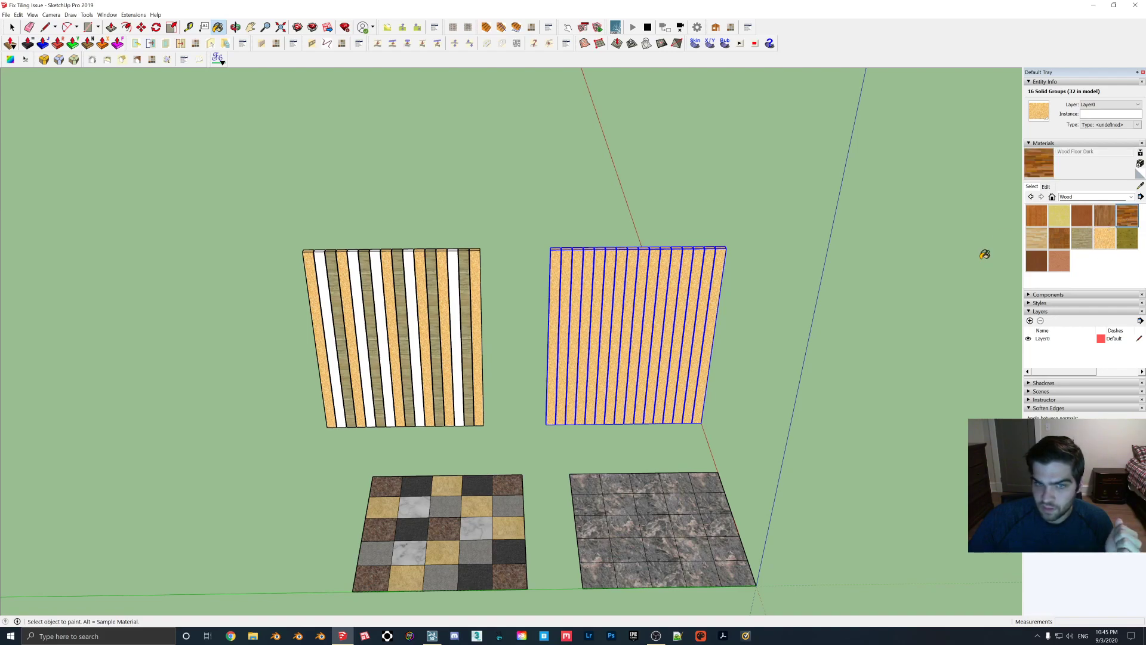
{"action": "left_click", "coordinate": [459, 330]}
{"action": "left_click", "coordinate": [380, 327]}
{"action": "left_click", "coordinate": [326, 325]}
{"action": "left_click", "coordinate": [357, 327]}
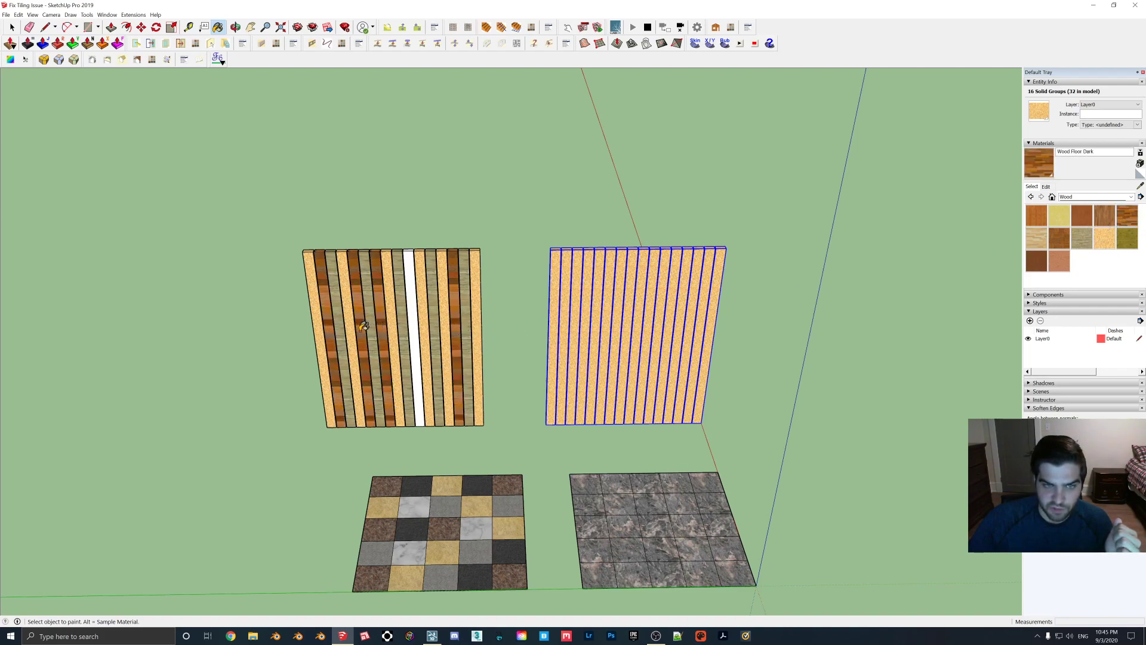
{"action": "left_click", "coordinate": [416, 317]}
{"action": "middle_click_drag", "start_coordinate": [530, 379], "coordinate": [467, 327]}
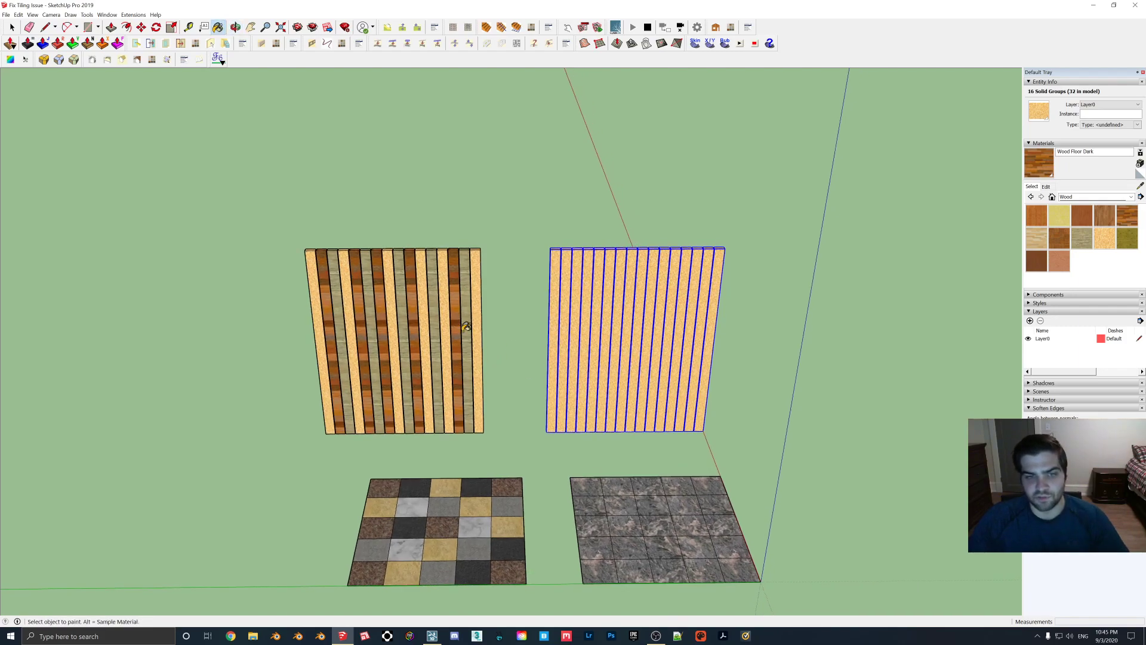
Step: Repaint four scattered posts of the mixed row, including the end post nearest the uniform row, with Wood Floor
{"action": "left_click", "coordinate": [1103, 220]}
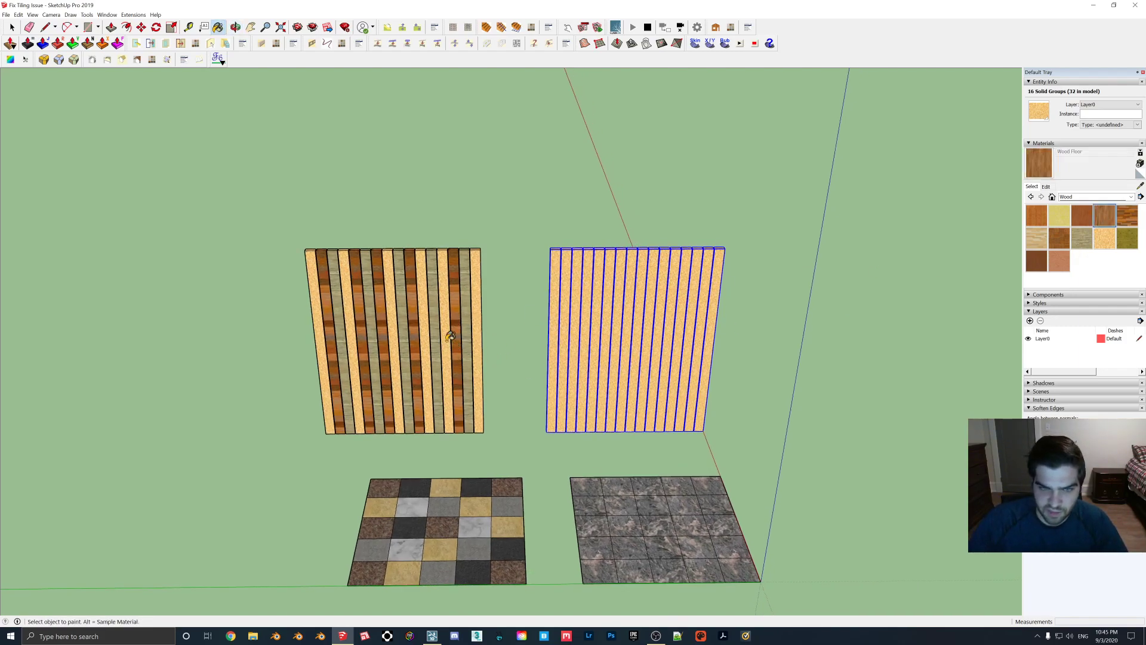
{"action": "left_click", "coordinate": [480, 332]}
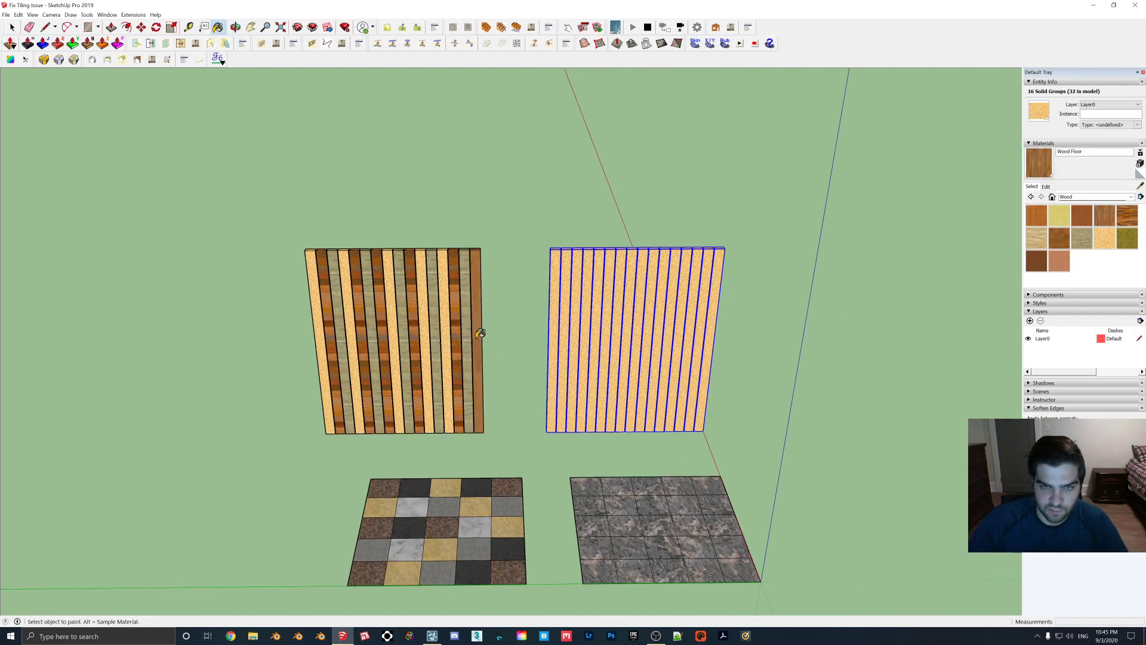
{"action": "left_click", "coordinate": [363, 334]}
{"action": "left_click", "coordinate": [420, 333]}
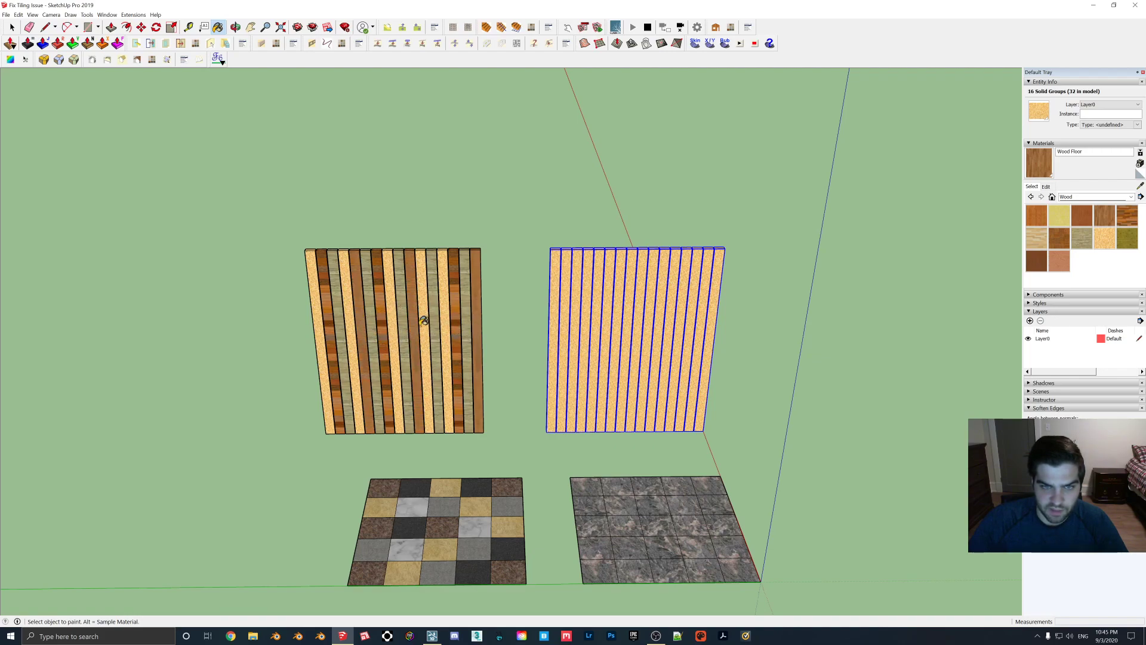
{"action": "left_click", "coordinate": [440, 322]}
{"action": "middle_click_drag", "start_coordinate": [481, 368], "coordinate": [344, 358]}
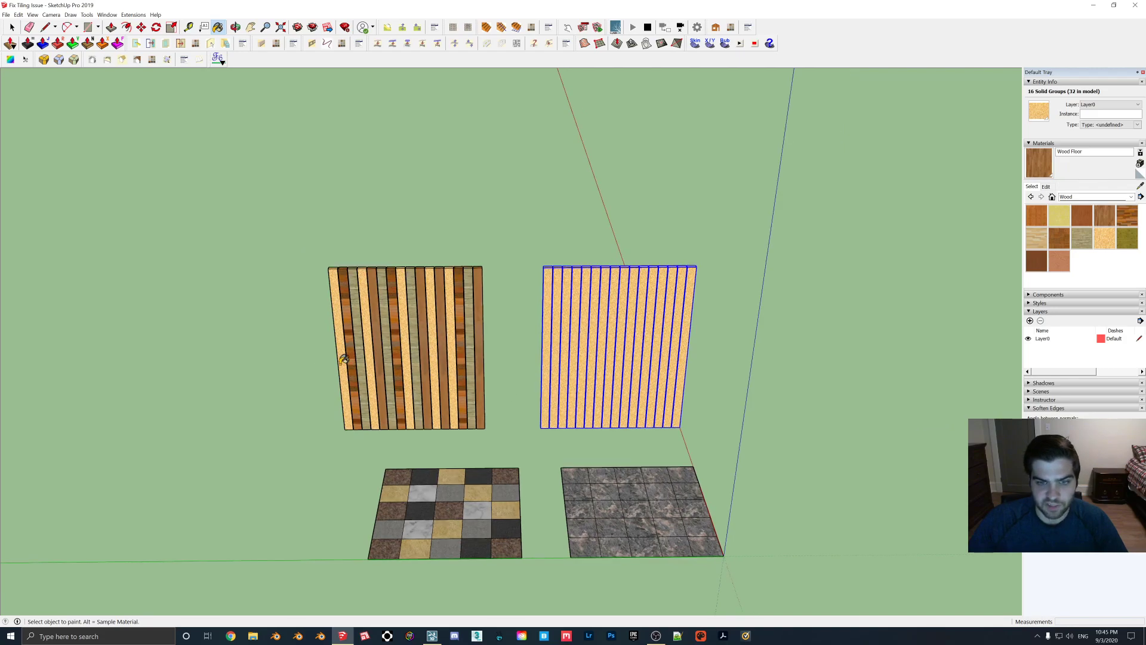
Step: Switch to Lumion and open the material library for the uniform row's Wood OSB surface
{"action": "left_click", "coordinate": [433, 638]}
{"action": "scroll", "coordinate": [565, 476], "scroll_direction": "up", "scroll_amount": 5}
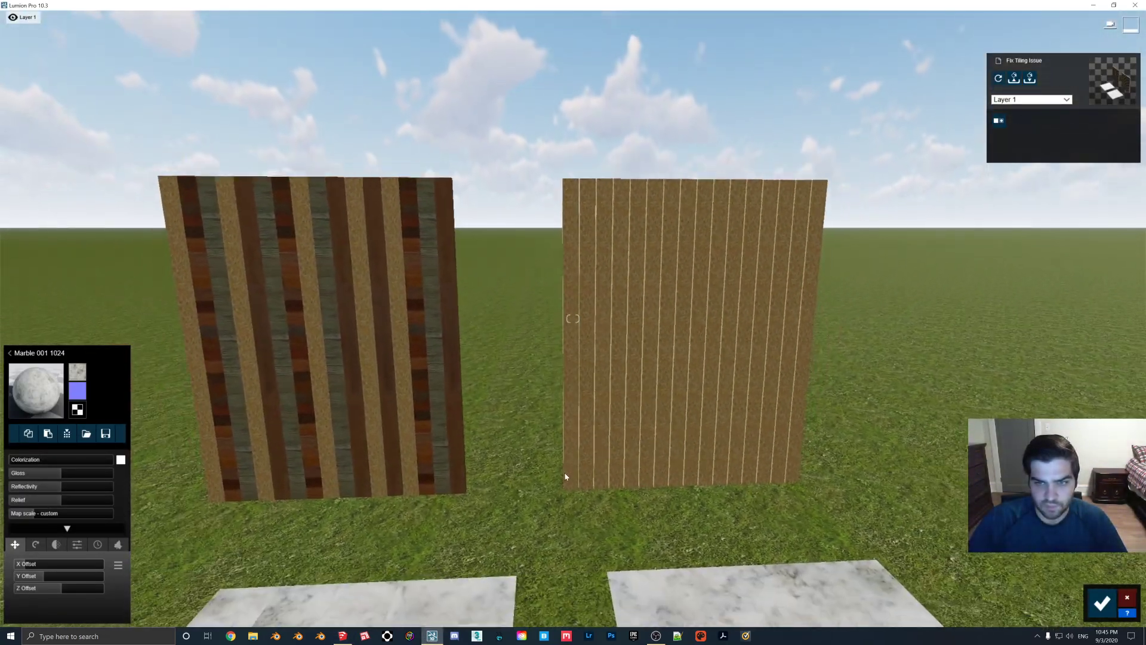
{"action": "left_click", "coordinate": [627, 379]}
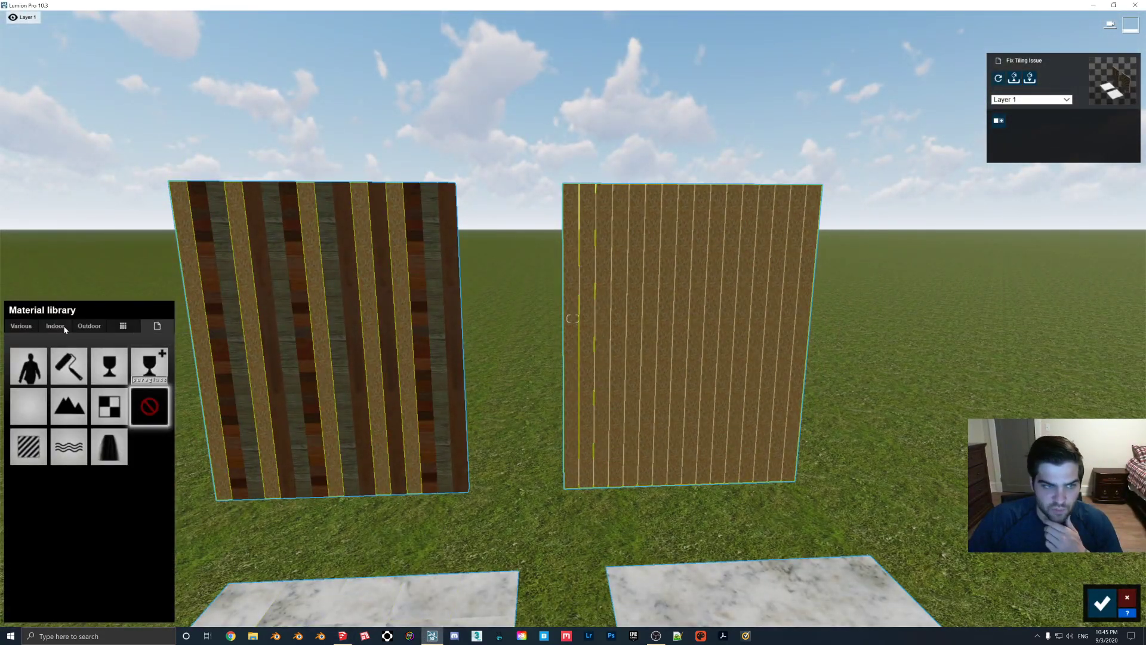
Step: Try the indoor wood material Wood Flooring 028 VAR1 2K on the OSB posts and inspect both rows
{"action": "left_click", "coordinate": [113, 379]}
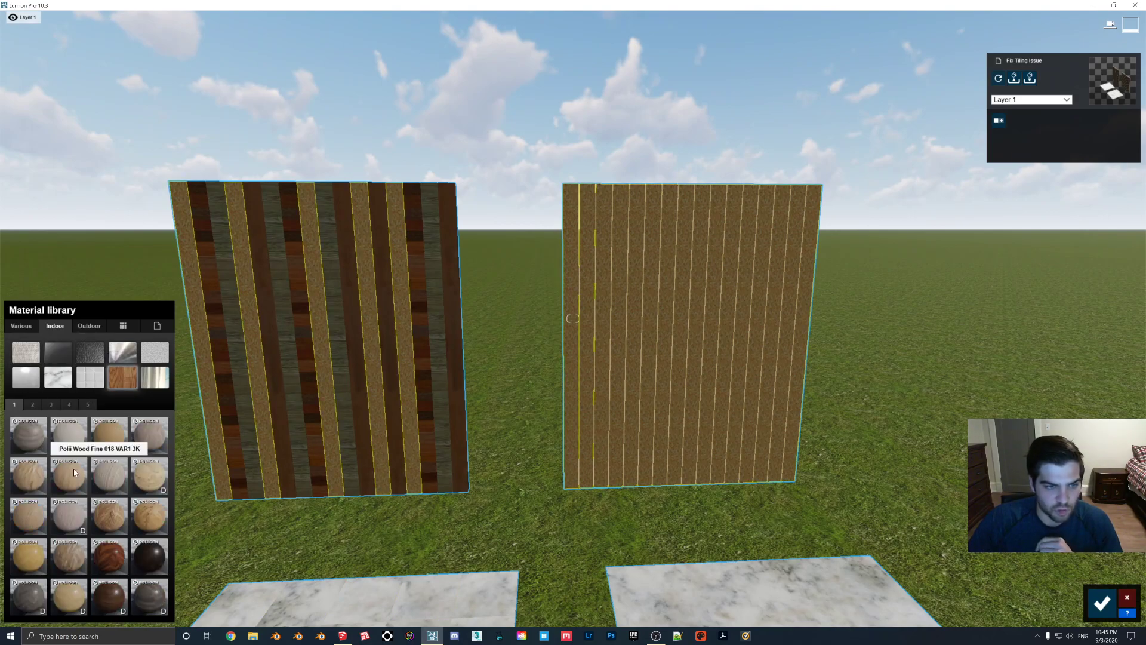
{"action": "left_click", "coordinate": [149, 478]}
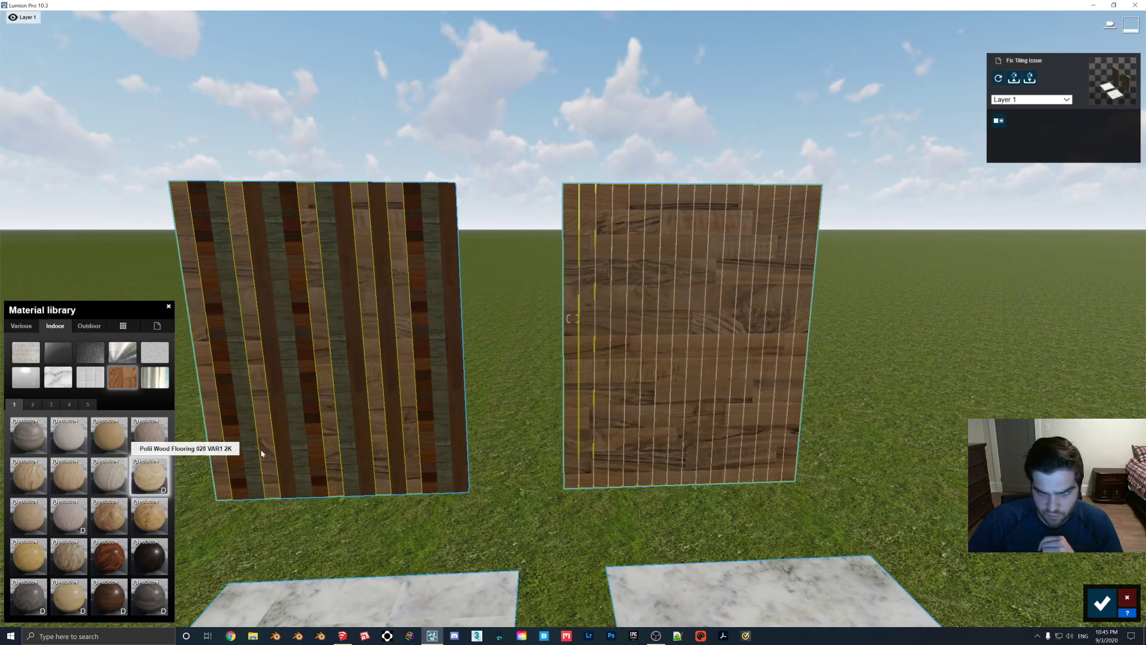
{"action": "right_click_drag", "start_coordinate": [148, 478], "coordinate": [148, 478]}
{"action": "key", "text": "w"}
{"action": "mouse_move", "coordinate": [496, 487]}
{"action": "right_mouse_down"}
{"action": "mouse_move", "coordinate": [499, 501]}
{"action": "mouse_move", "coordinate": [496, 488]}
{"action": "right_mouse_up"}
{"action": "key", "text": "s"}
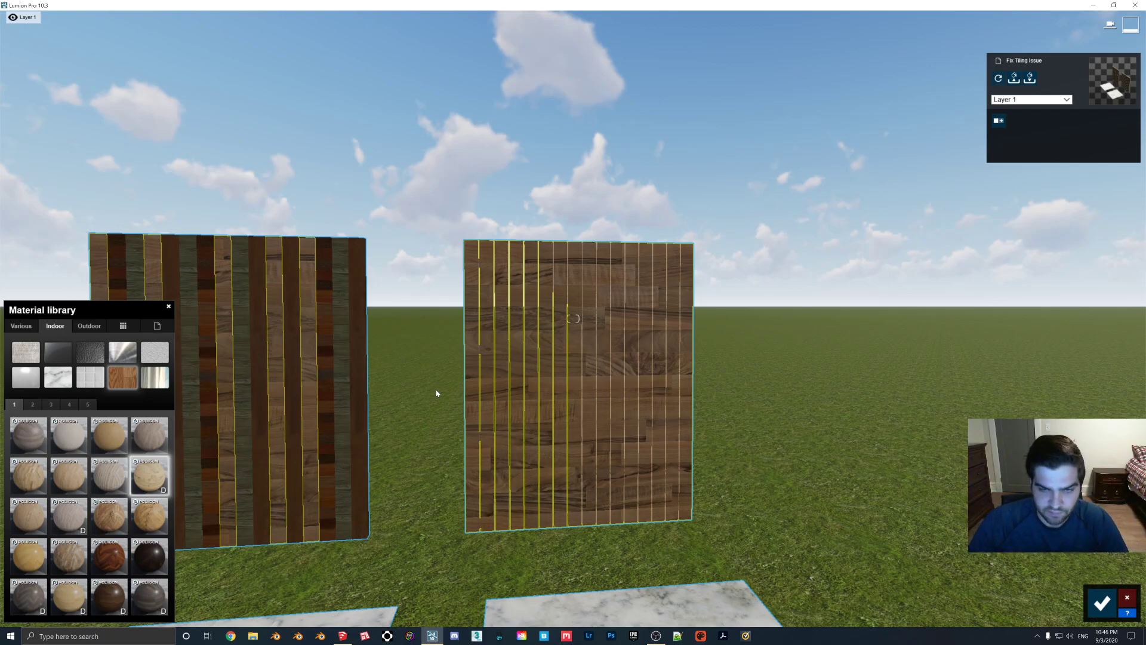
{"action": "key", "text": "s"}
{"action": "right_click_drag", "start_coordinate": [621, 348], "coordinate": [585, 350]}
{"action": "key", "text": "w"}
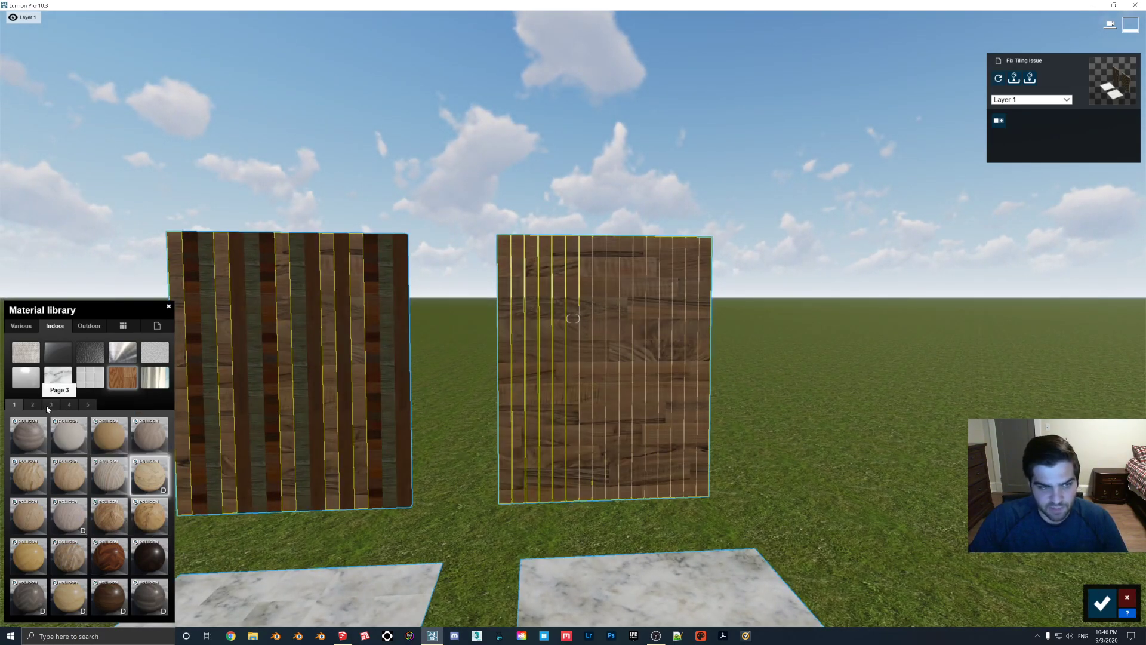
Step: Apply the outdoor wood material Wood 018 1024 to the OSB posts and inspect the uniform row up close
{"action": "scroll", "coordinate": [47, 409], "scroll_direction": "down", "scroll_amount": 1}
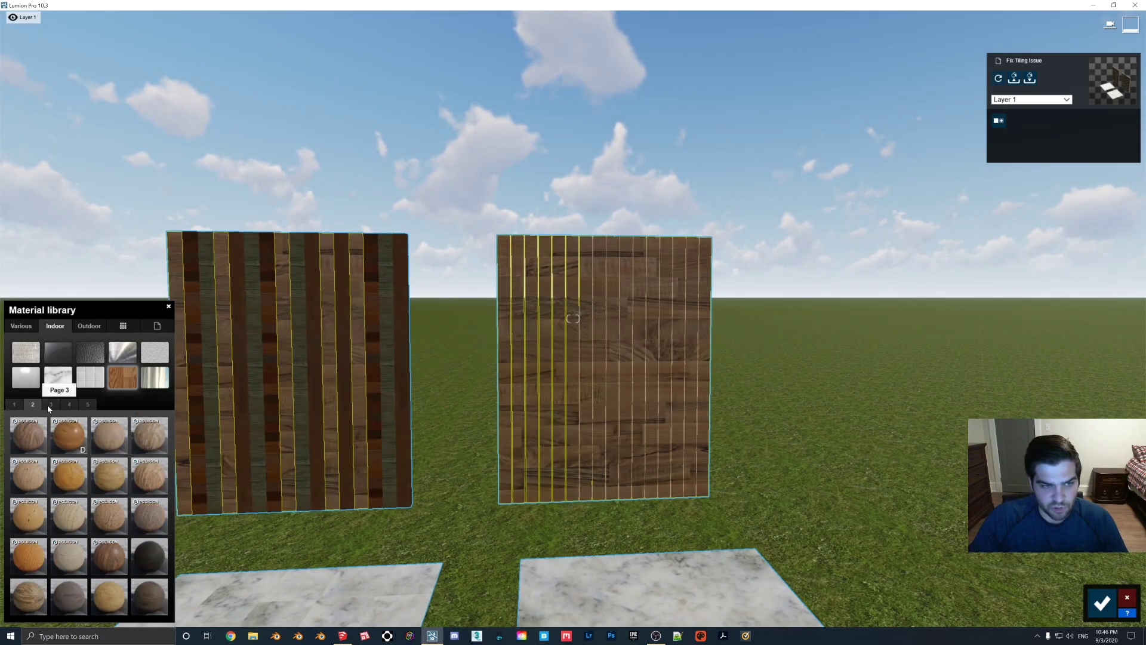
{"action": "left_click", "coordinate": [89, 326]}
{"action": "left_click", "coordinate": [88, 376]}
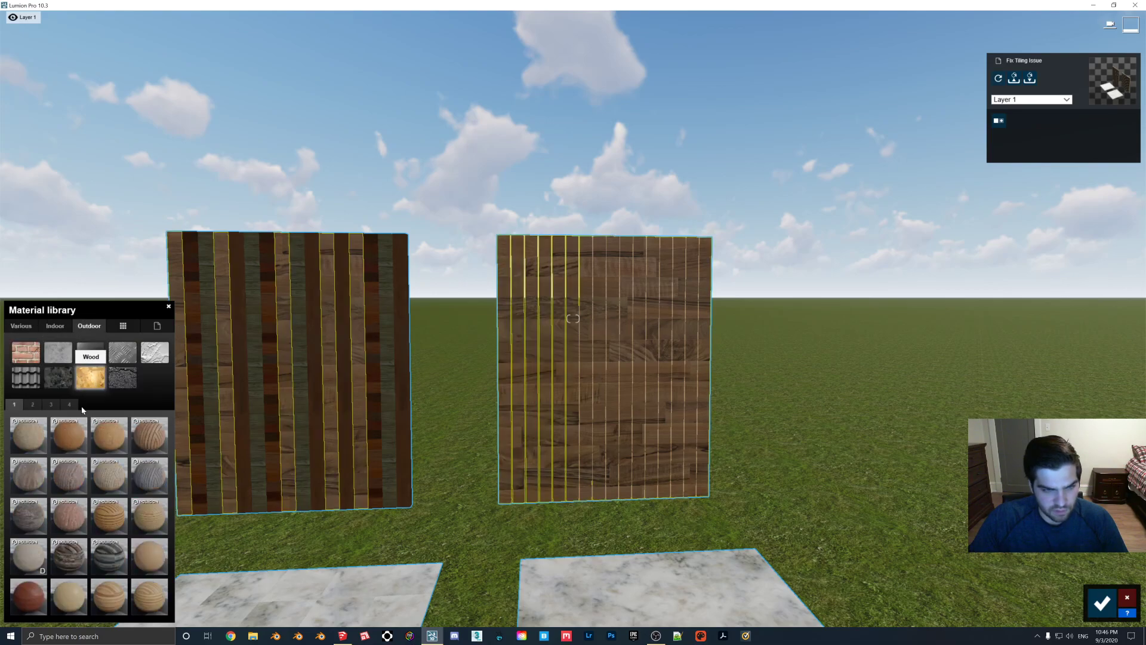
{"action": "scroll", "coordinate": [34, 518], "scroll_direction": "down", "scroll_amount": 1}
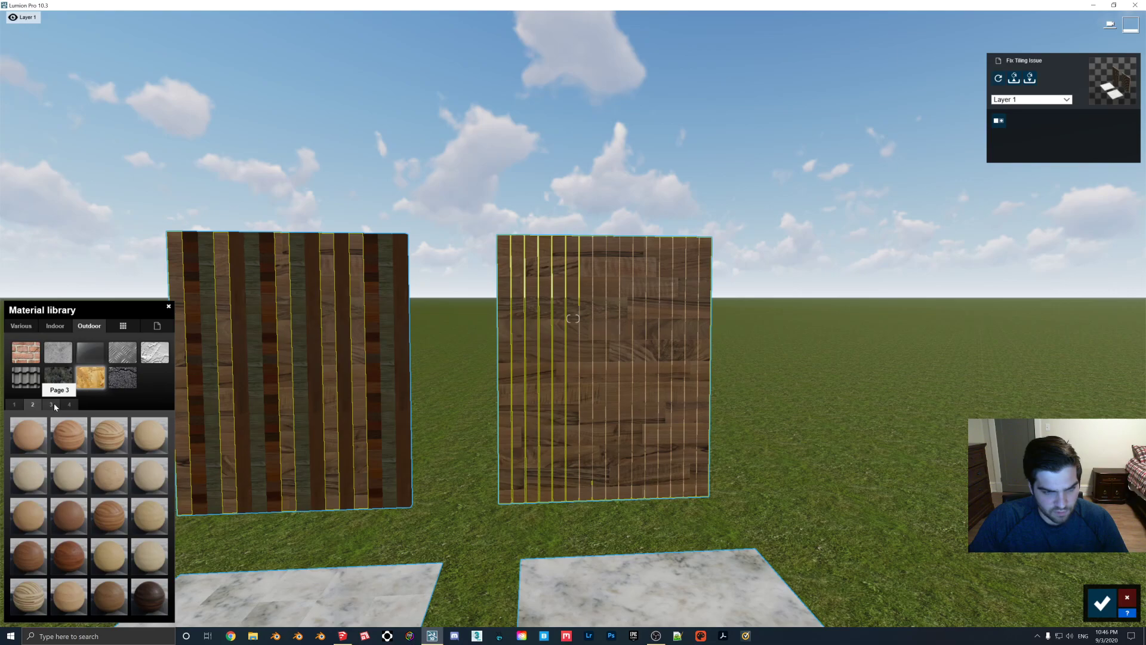
{"action": "left_click", "coordinate": [29, 554]}
{"action": "key", "text": "w"}
{"action": "right_click_drag", "start_coordinate": [358, 495], "coordinate": [403, 503]}
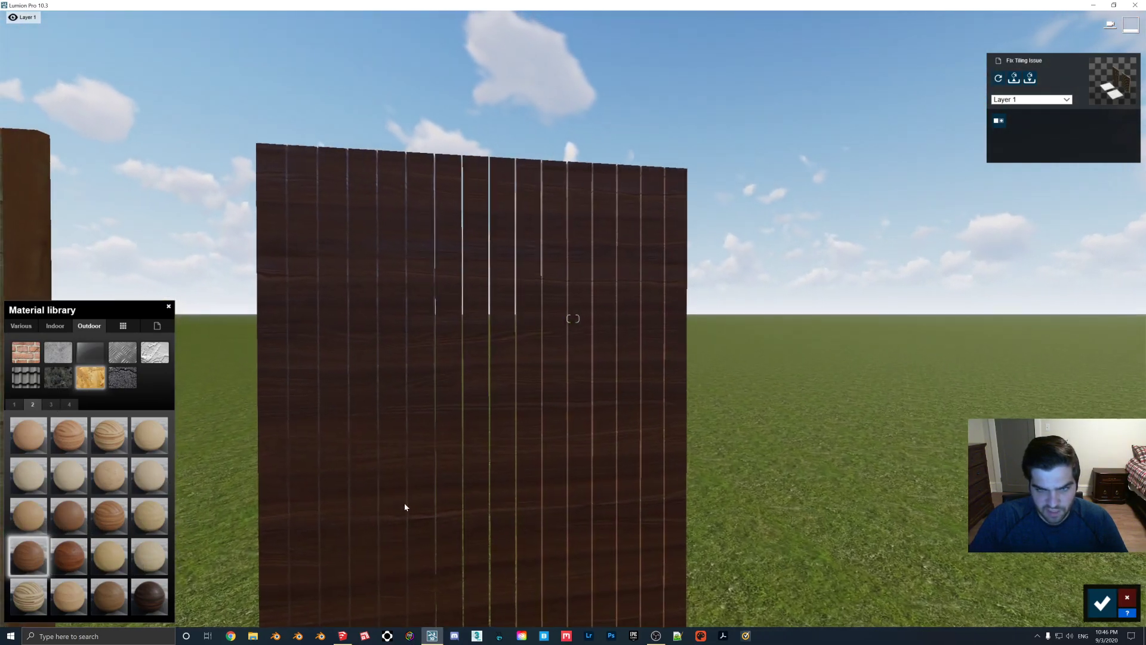
{"action": "key", "text": "a"}
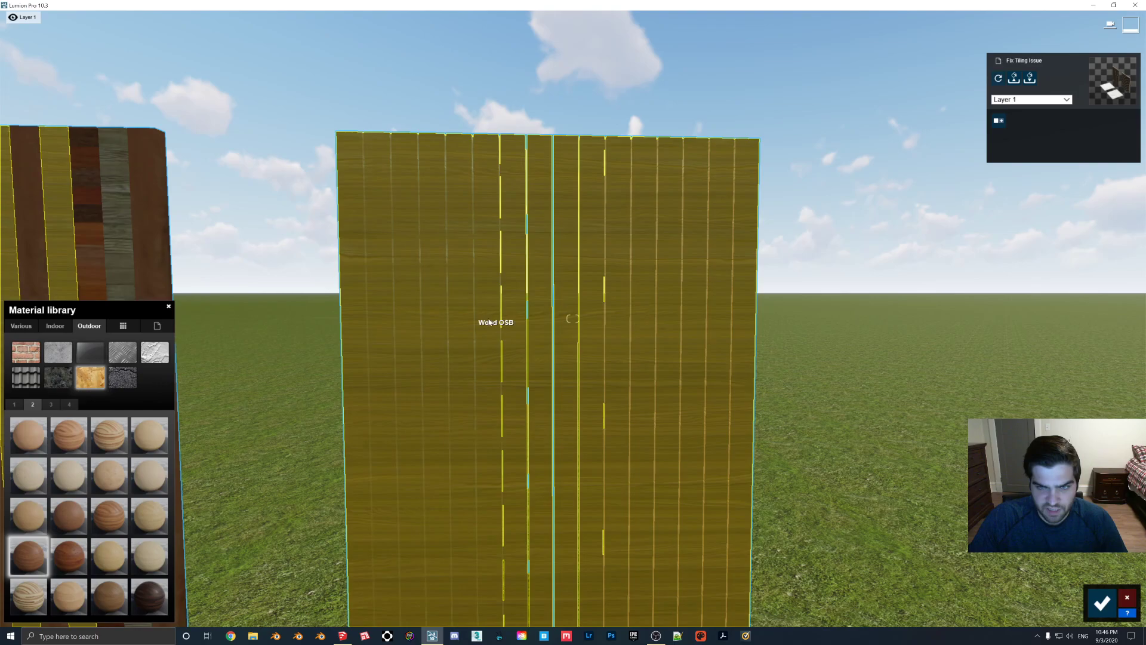
Step: Examine both wood post rows from several distances and angles, comparing how the uniform and mixed materials read
{"action": "key", "text": "s"}
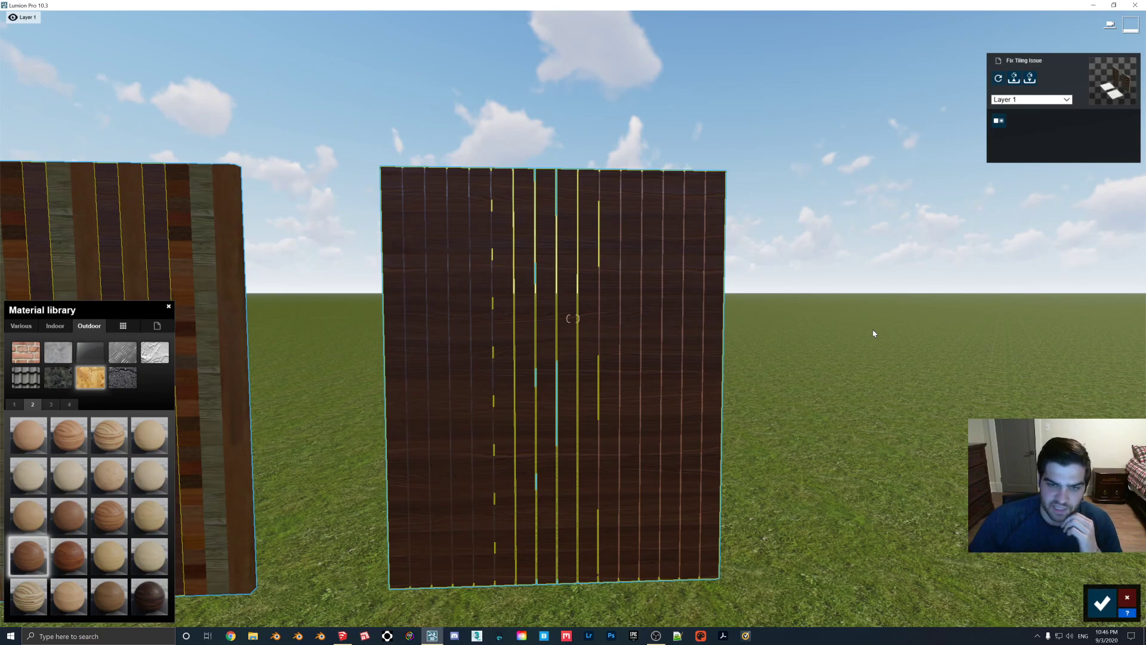
{"action": "key", "text": "s"}
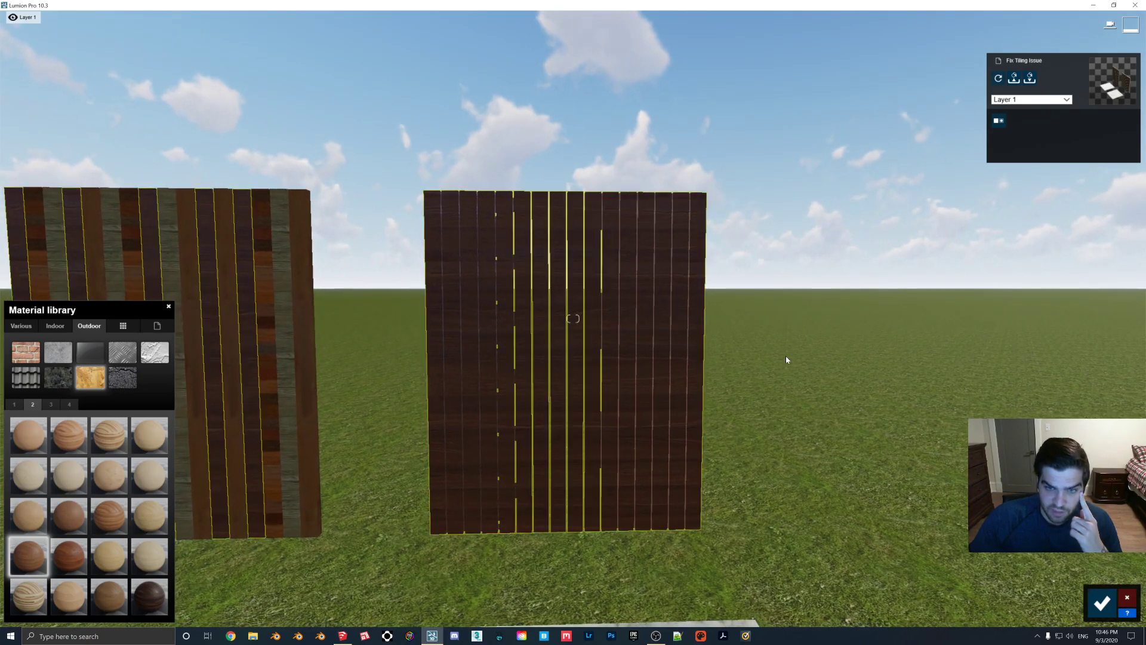
{"action": "key", "text": "s"}
{"action": "right_click_drag", "start_coordinate": [786, 357], "coordinate": [788, 358]}
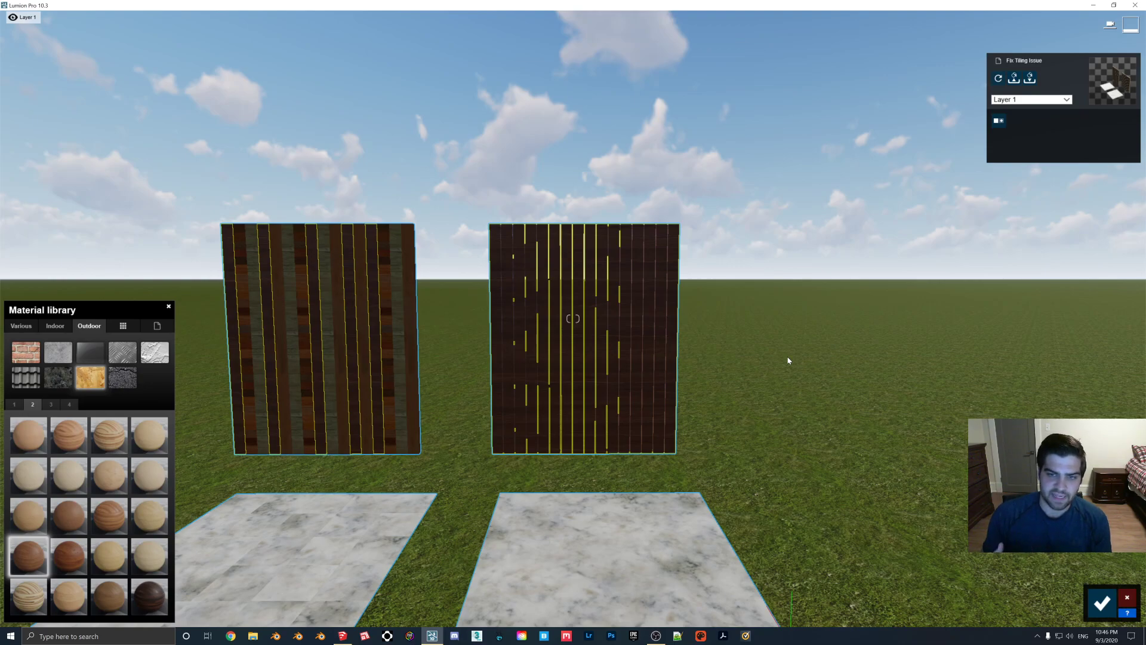
{"action": "key", "text": "s"}
{"action": "right_click_drag", "start_coordinate": [788, 360], "coordinate": [790, 361]}
{"action": "key", "text": "w"}
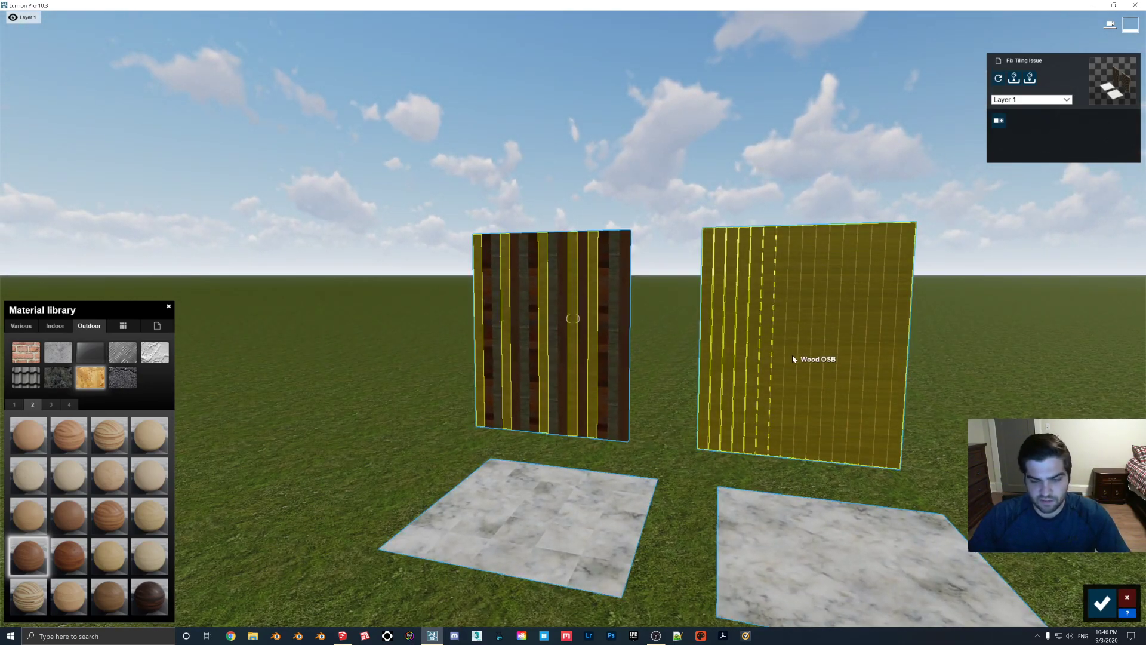
{"action": "scroll", "coordinate": [792, 358], "scroll_direction": "up", "scroll_amount": 5}
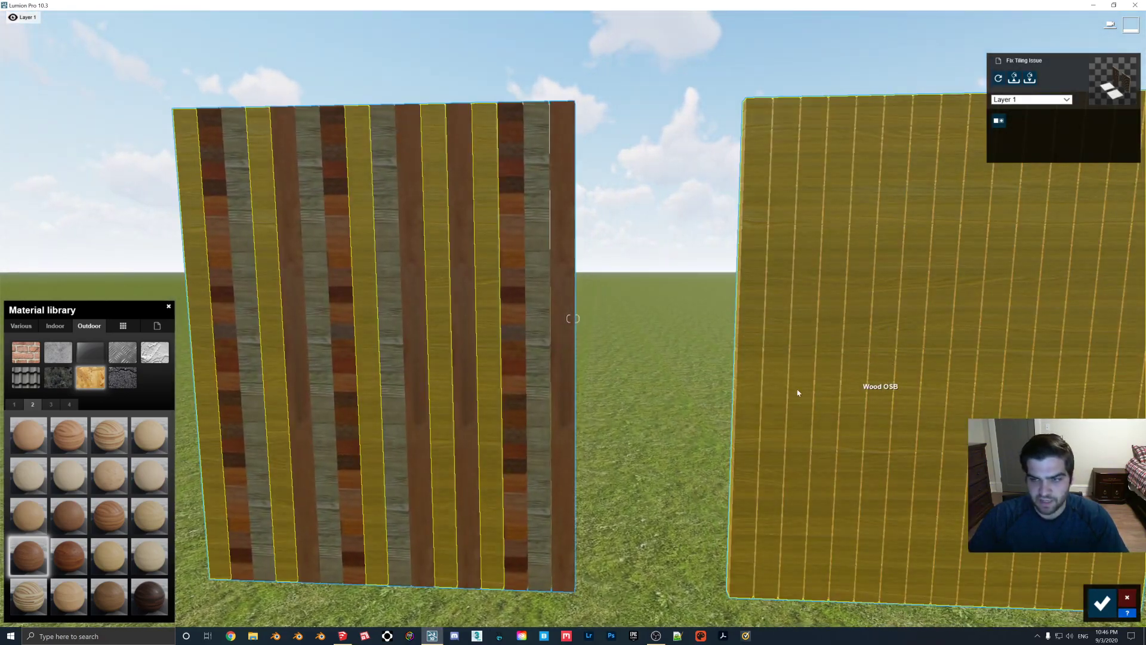
{"action": "key", "text": "s"}
Step: Copy the Wood 018 1024 material from the Wood OSB posts and paste it onto the Wood Lumber ButtJoined posts
{"action": "left_click", "coordinate": [751, 373]}
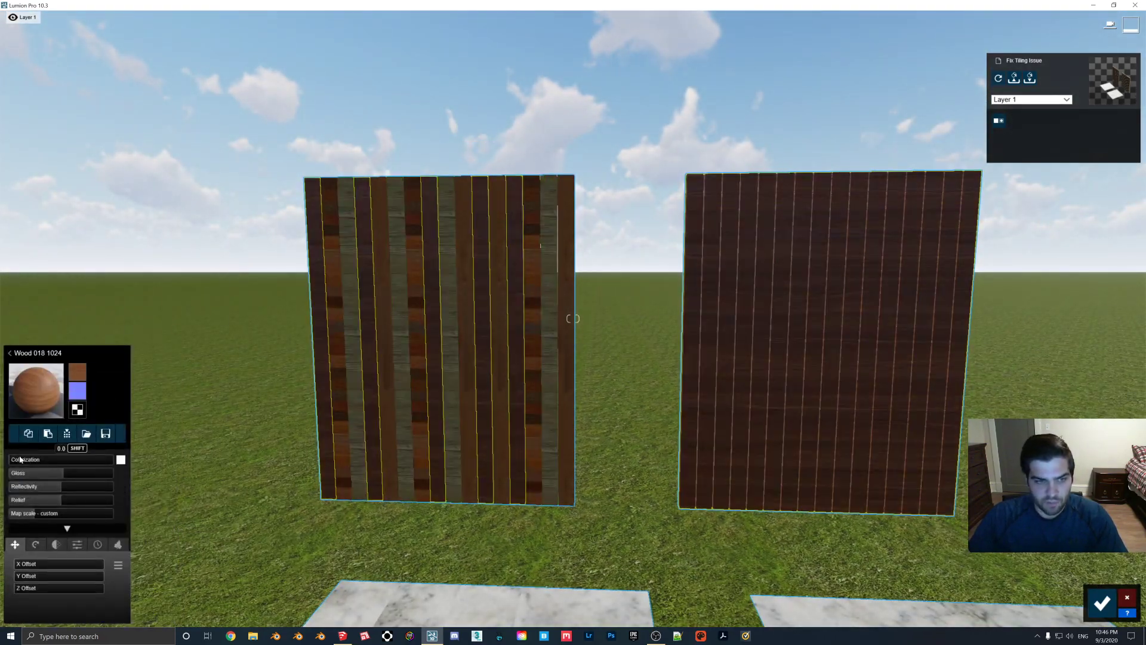
{"action": "left_click", "coordinate": [336, 373]}
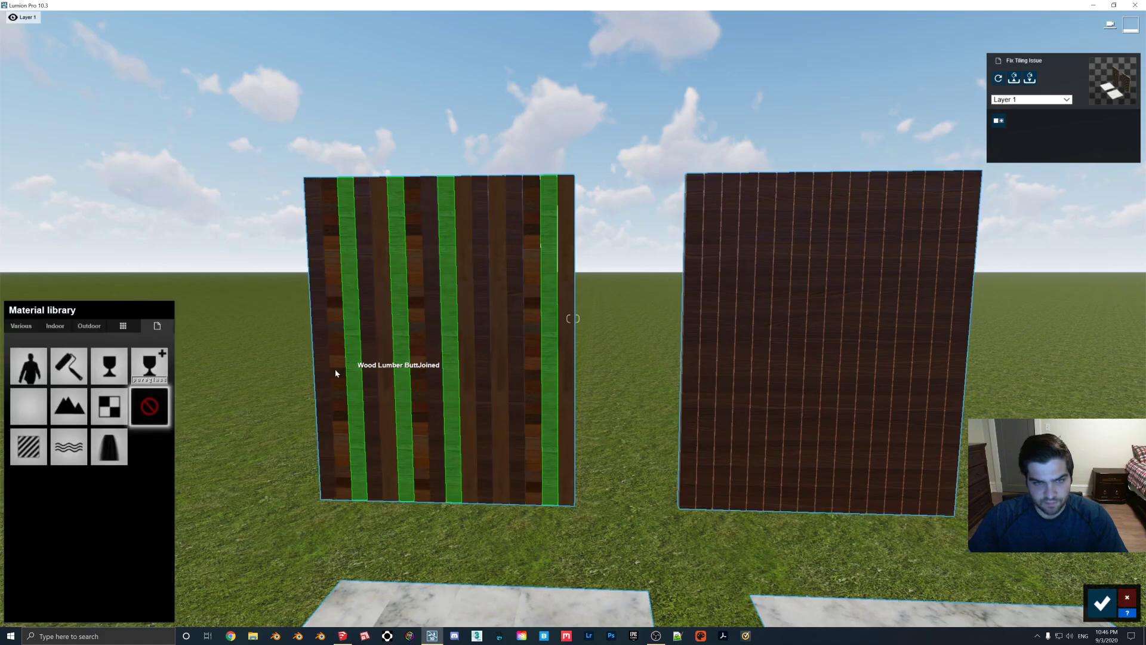
{"action": "left_click", "coordinate": [28, 447]}
{"action": "left_click", "coordinate": [47, 434]}
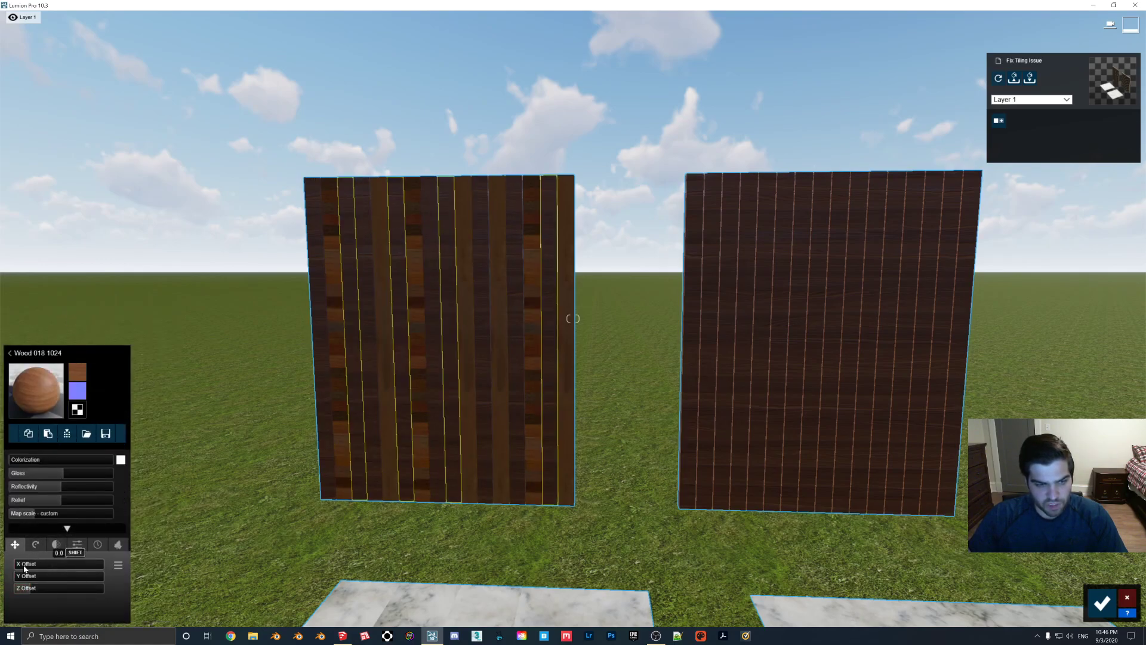
Step: Rotate the Wood Lumber ButtJoined posts' texture to a 90° pitch and shift its X, Y and Z offsets, with Z about 0.7
{"action": "mouse_move", "coordinate": [24, 566]}
{"action": "left_mouse_down"}
{"action": "mouse_move", "coordinate": [41, 574]}
{"action": "mouse_move", "coordinate": [38, 565]}
{"action": "left_mouse_up"}
{"action": "left_click", "coordinate": [35, 543]}
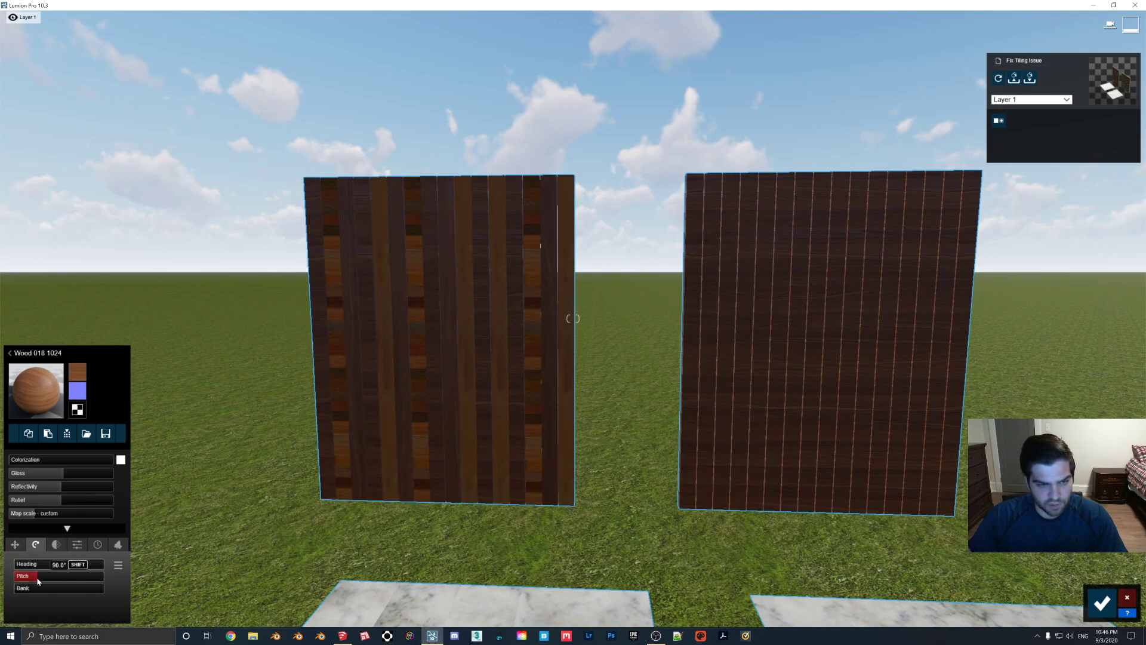
{"action": "left_click", "coordinate": [24, 547]}
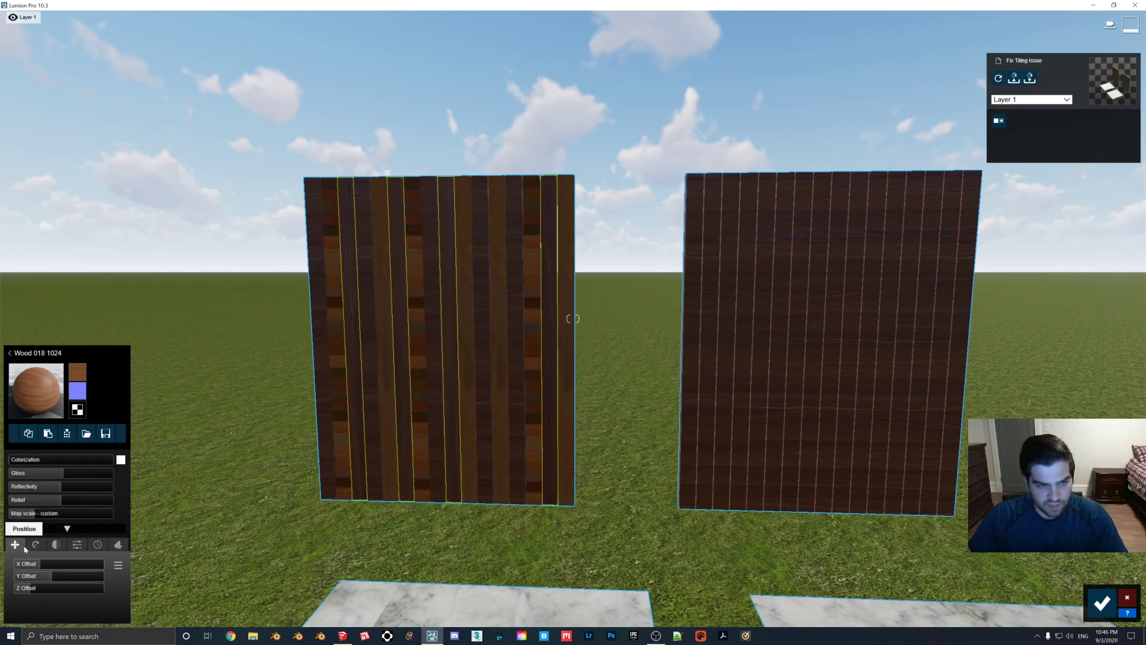
{"action": "left_click_drag", "start_coordinate": [43, 589], "coordinate": [79, 588]}
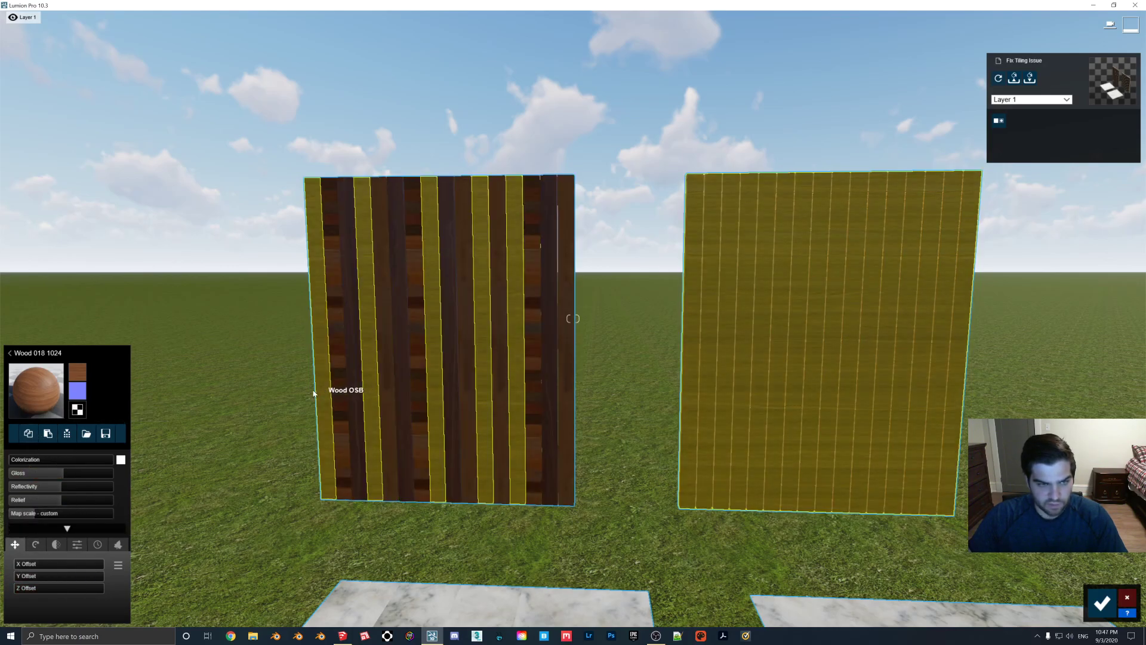
Step: Paste the rotated wood material onto the Wood OSB posts, reduce its Z offset and set its Y offset to about 0.3
{"action": "left_click", "coordinate": [48, 434]}
{"action": "scroll", "coordinate": [239, 458], "scroll_direction": "up", "scroll_amount": 2}
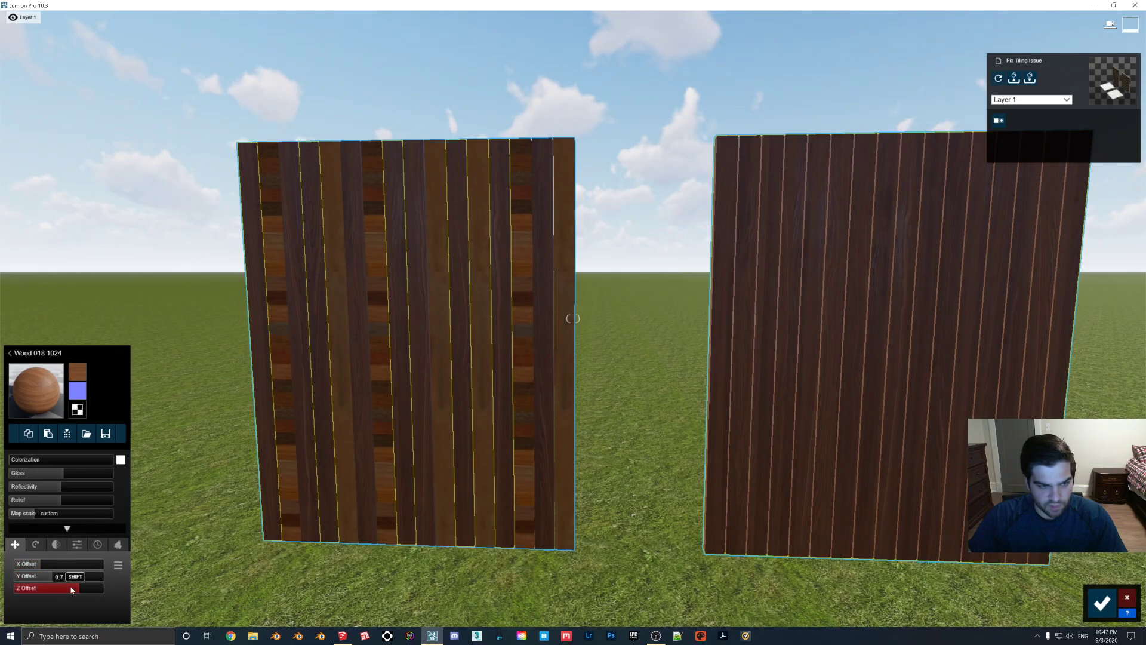
{"action": "left_click_drag", "start_coordinate": [71, 590], "coordinate": [45, 579]}
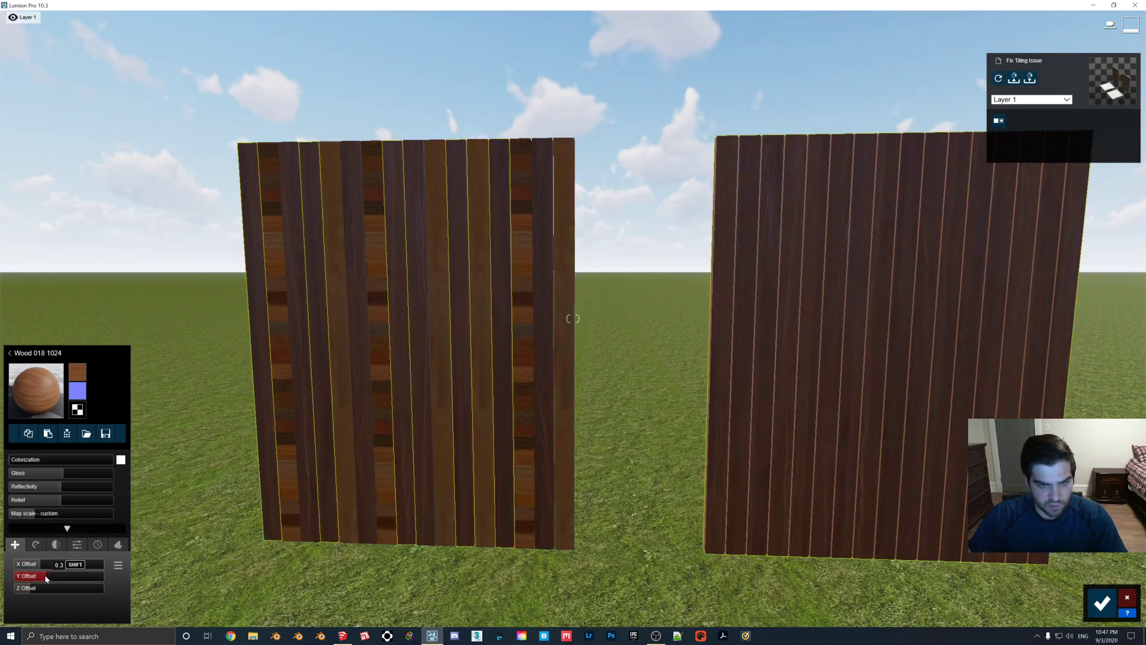
Step: Paste the rotated wood material onto the Wood Floor and Wood Floor Dark posts, giving each its own texture offsets
{"action": "left_click", "coordinate": [340, 402]}
{"action": "left_click", "coordinate": [62, 394]}
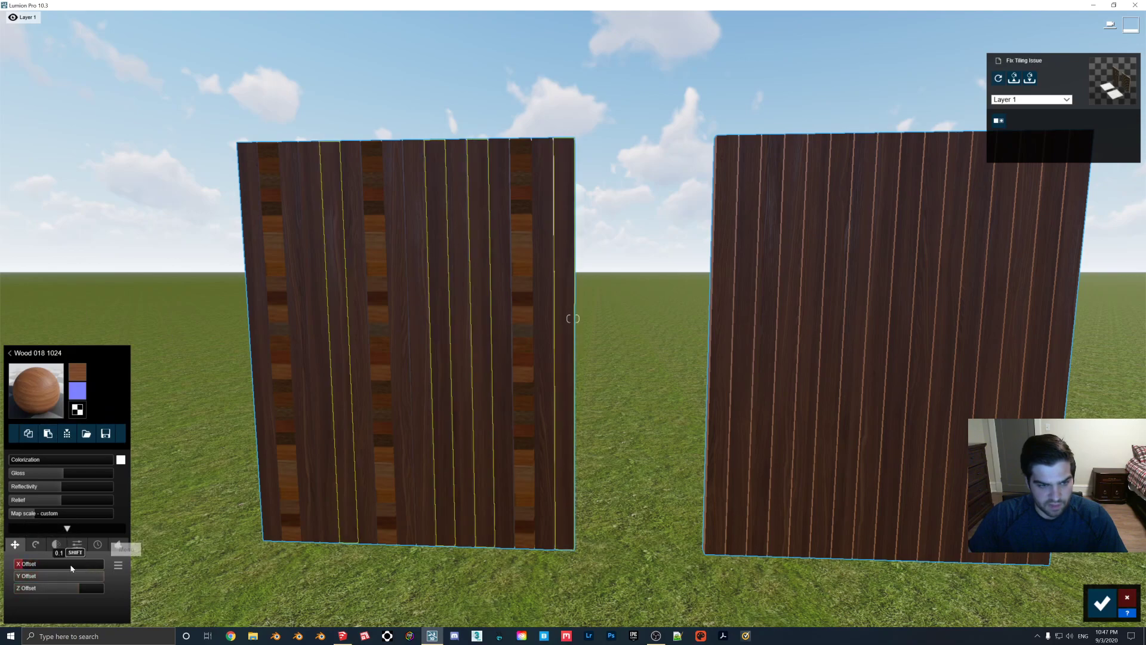
{"action": "left_click", "coordinate": [378, 368]}
{"action": "left_click", "coordinate": [34, 437]}
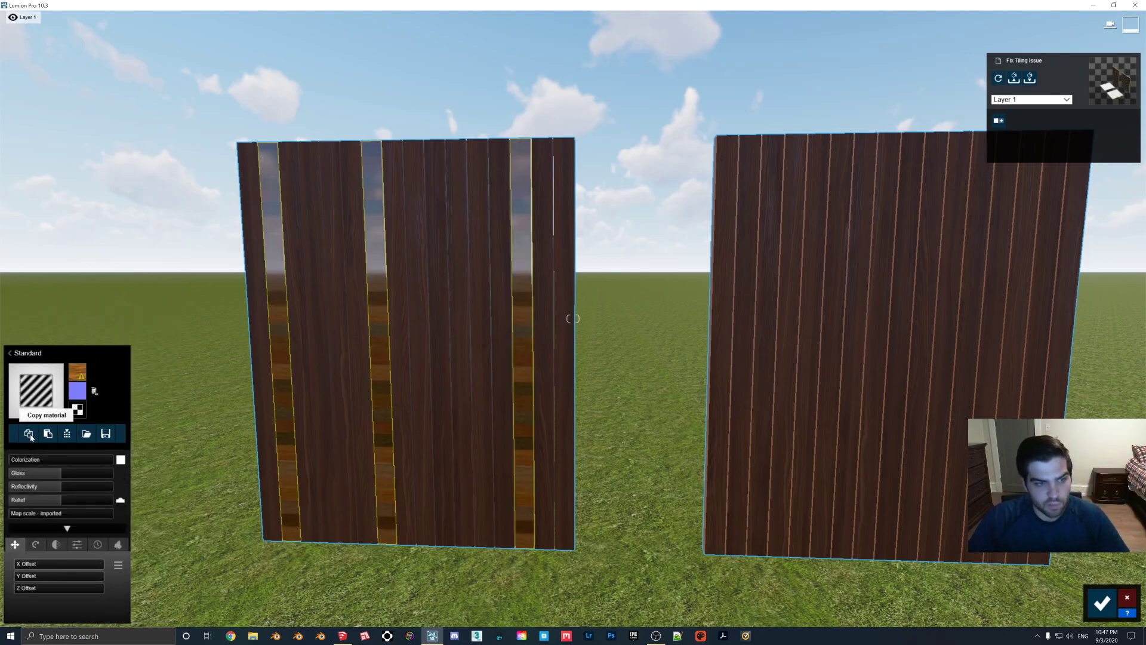
{"action": "left_click", "coordinate": [49, 436]}
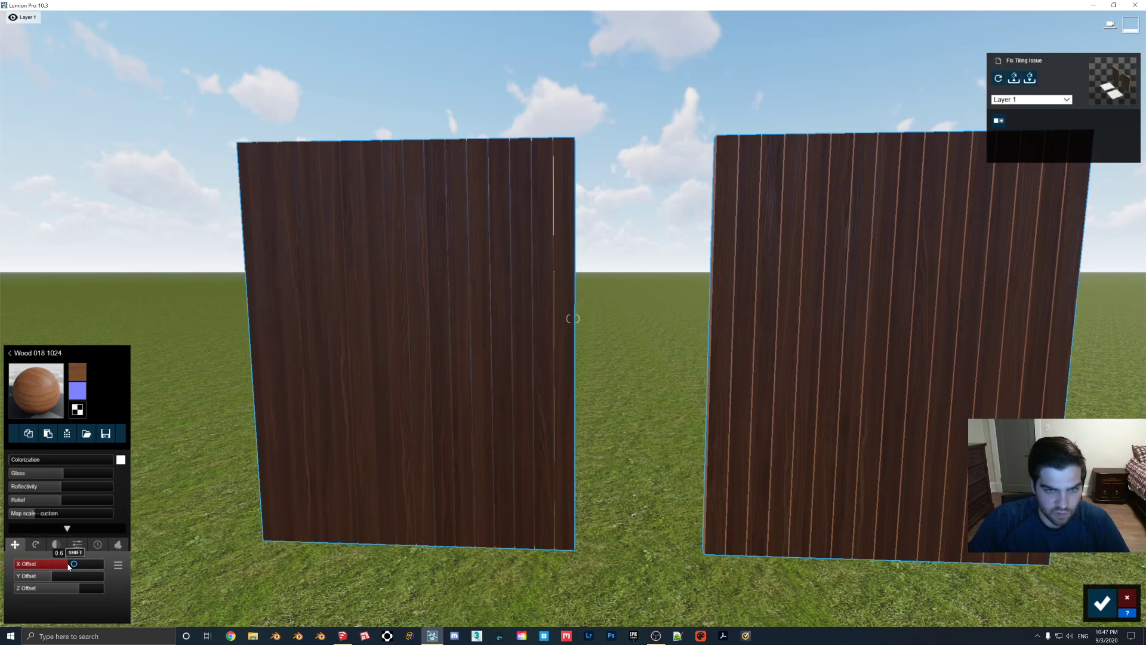
{"action": "left_click_drag", "start_coordinate": [68, 565], "coordinate": [58, 594]}
Step: Save the material changes with both post rows in view and set up a photo with the Daytime style
{"action": "scroll", "coordinate": [368, 465], "scroll_direction": "down", "scroll_amount": 3}
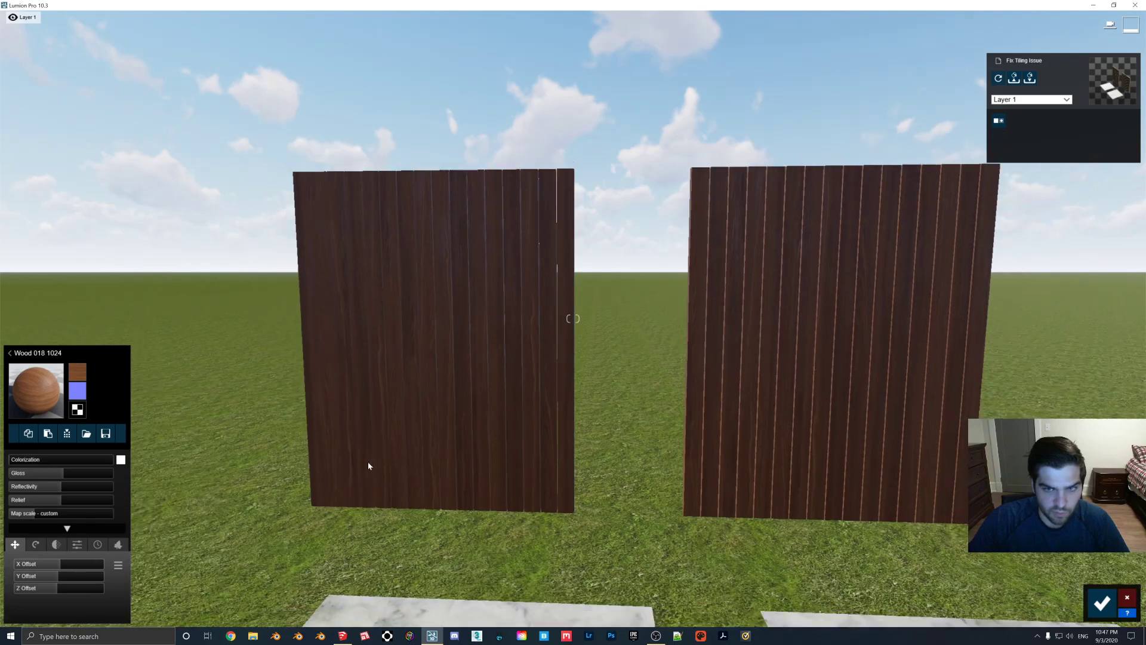
{"action": "right_click_drag", "start_coordinate": [368, 466], "coordinate": [377, 453]}
{"action": "key", "text": "s"}
{"action": "key", "text": "w"}
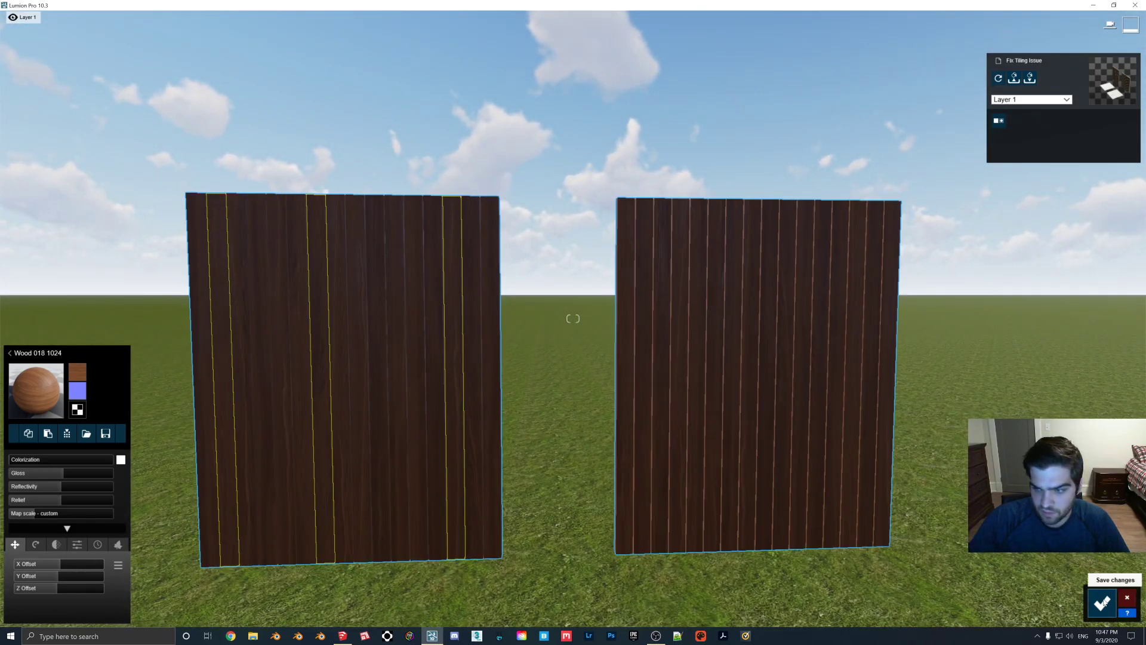
{"action": "left_click", "coordinate": [1104, 603]}
{"action": "left_click", "coordinate": [1126, 566]}
{"action": "left_click", "coordinate": [120, 54]}
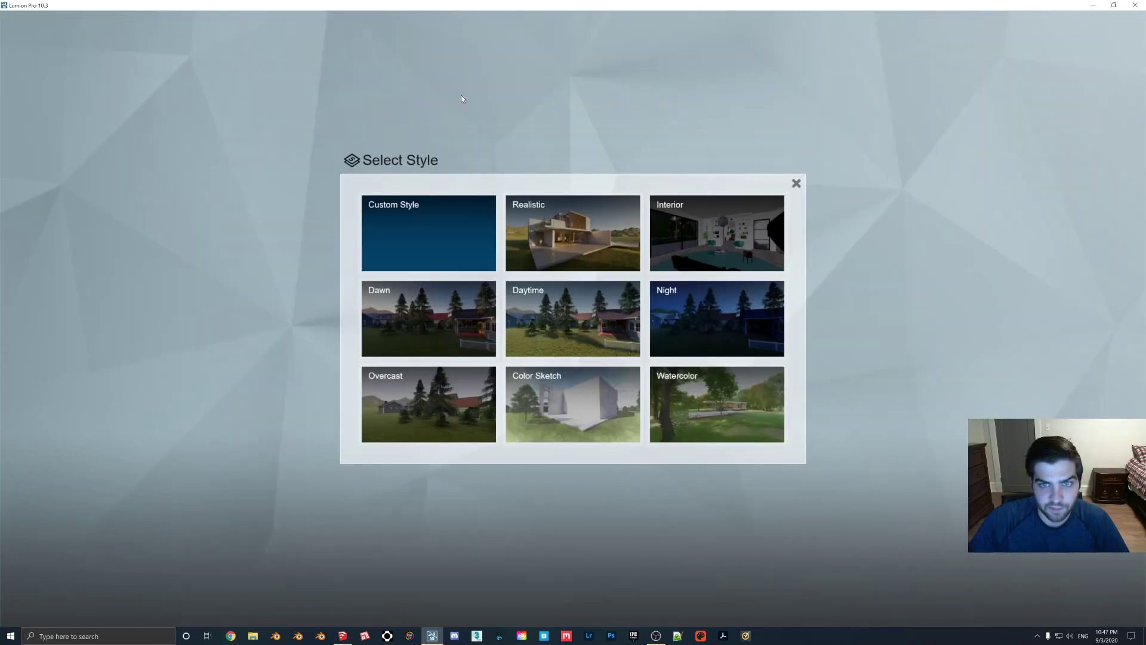
{"action": "left_click", "coordinate": [562, 319]}
Step: Turn the photo's Real Skies heading to its maximum so sunlight falls on the front of both post rows
{"action": "left_click", "coordinate": [71, 104]}
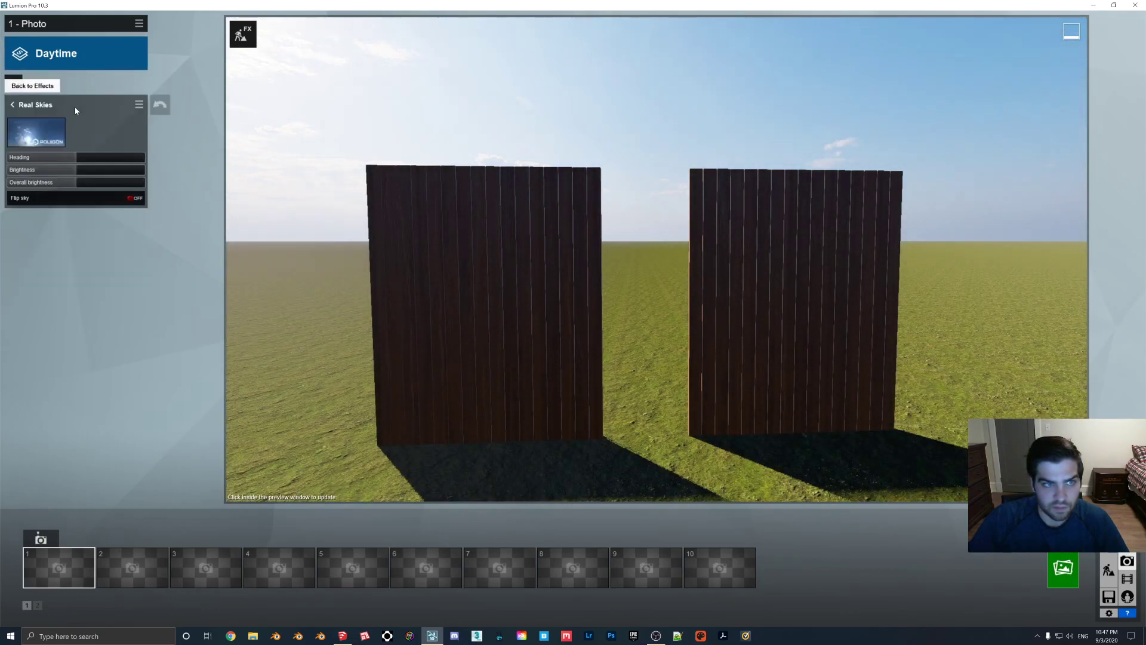
{"action": "left_click_drag", "start_coordinate": [78, 157], "coordinate": [142, 167]}
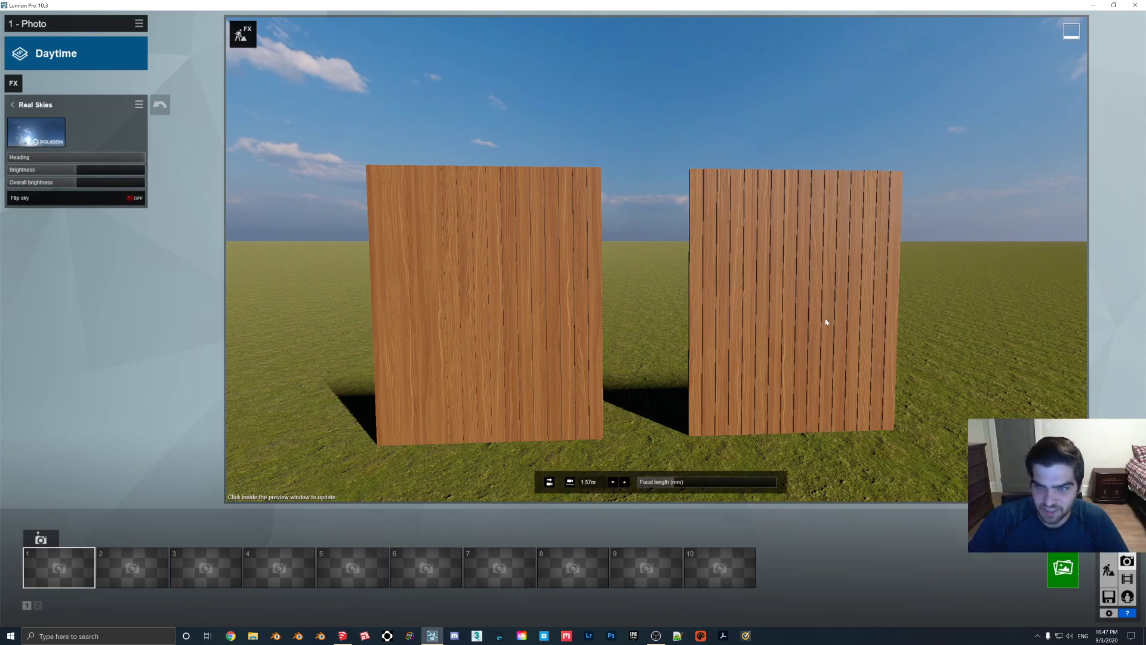
{"action": "key", "text": "d"}
{"action": "key", "text": "a"}
{"action": "key", "text": "e"}
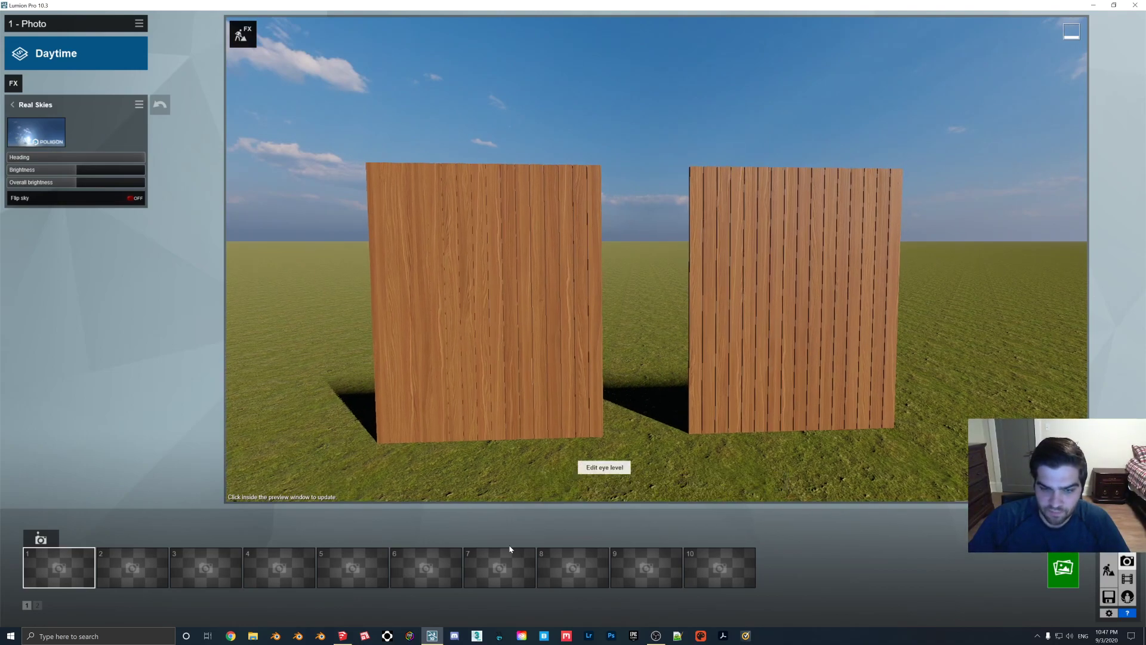
Step: Switch to SketchUp and repaint all the posts of the uniform row with Wood Bamboo
{"action": "left_click", "coordinate": [342, 636]}
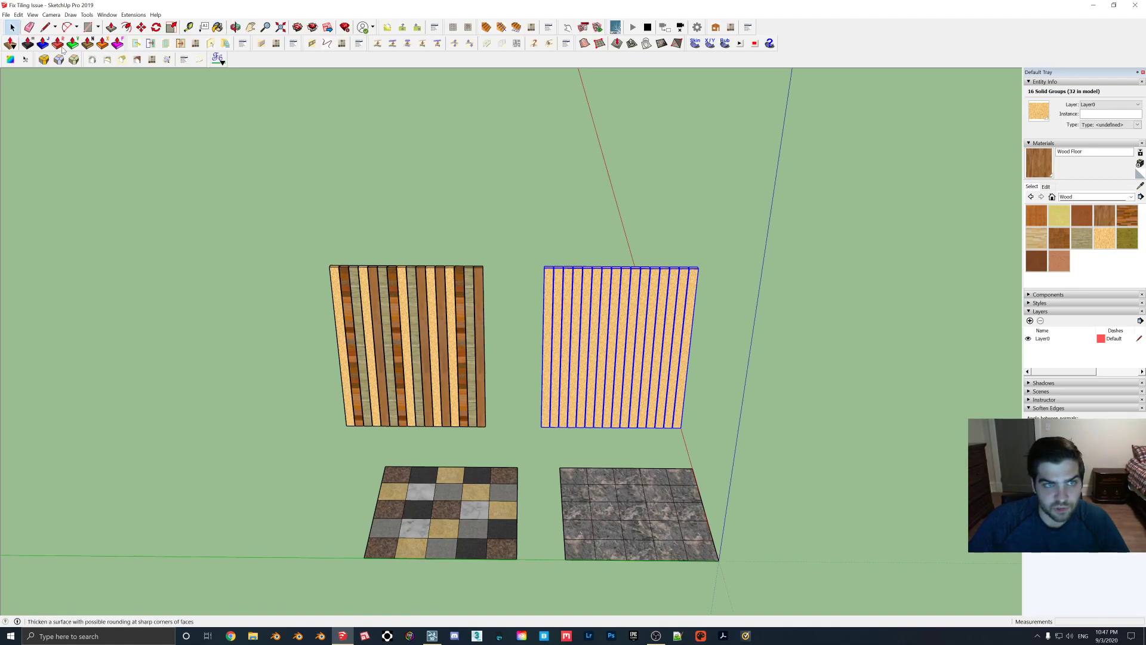
{"action": "left_click_drag", "start_coordinate": [528, 239], "coordinate": [720, 446]}
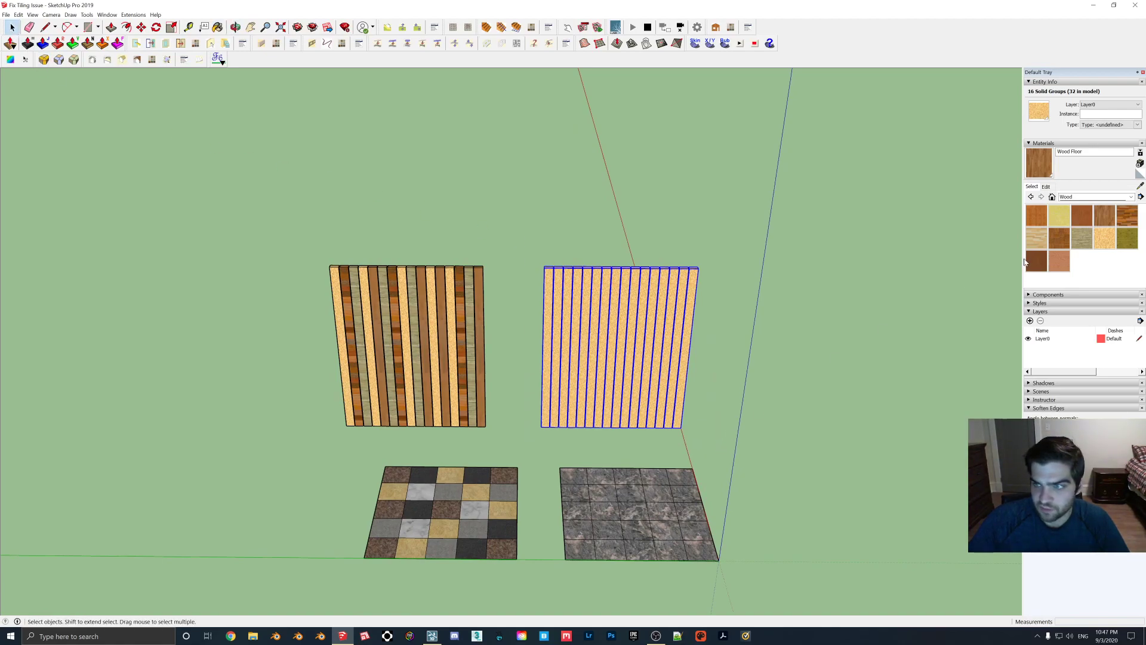
{"action": "left_click", "coordinate": [1039, 221]}
{"action": "left_click", "coordinate": [629, 328]}
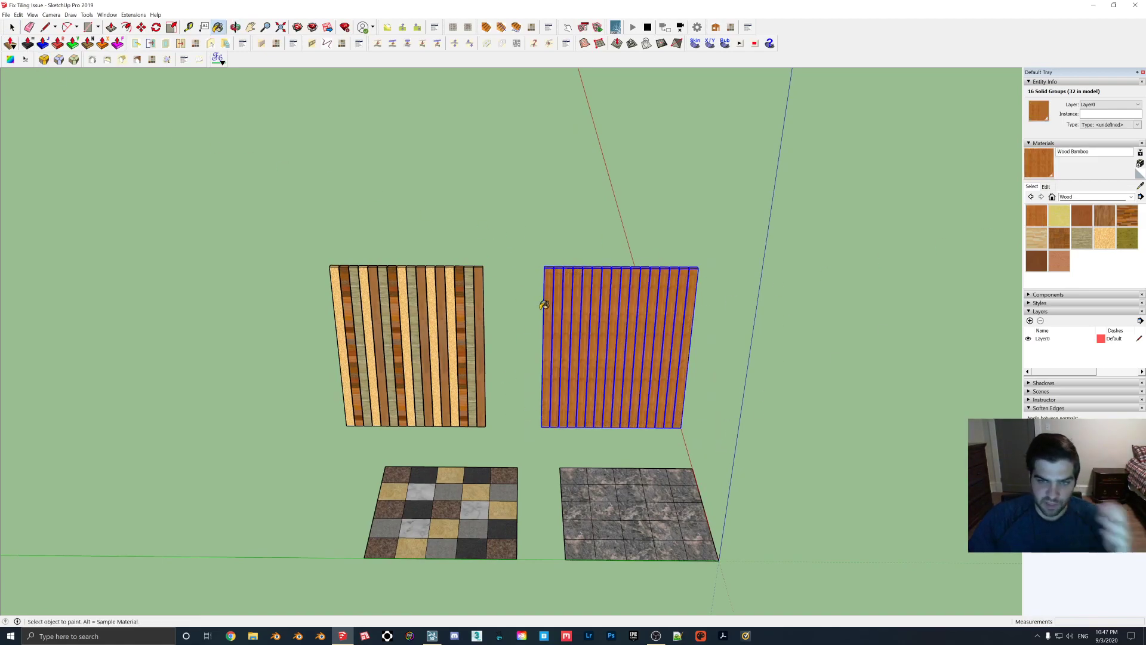
{"action": "key", "text": "space"}
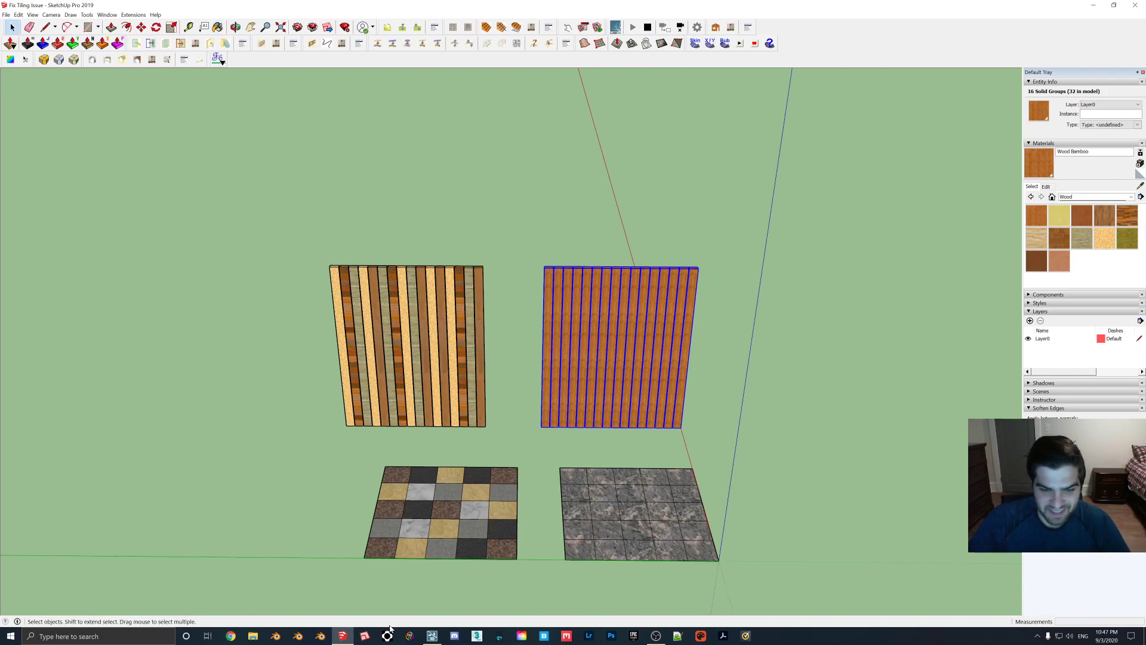
Step: Switch to Lumion and paste the Wood 018 1024 material from the Wood Floor Dark posts onto the Wood Bamboo posts
{"action": "left_click", "coordinate": [432, 635]}
{"action": "scroll", "coordinate": [706, 328], "scroll_direction": "up", "scroll_amount": 5}
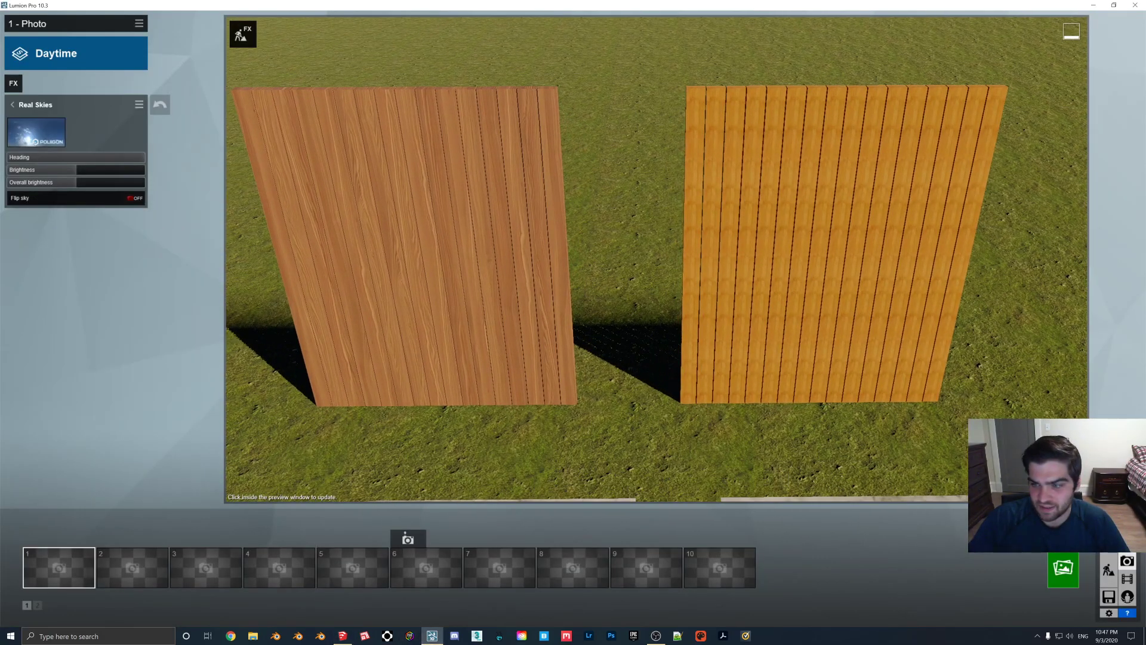
{"action": "left_click", "coordinate": [1108, 570]}
{"action": "left_click", "coordinate": [495, 309]}
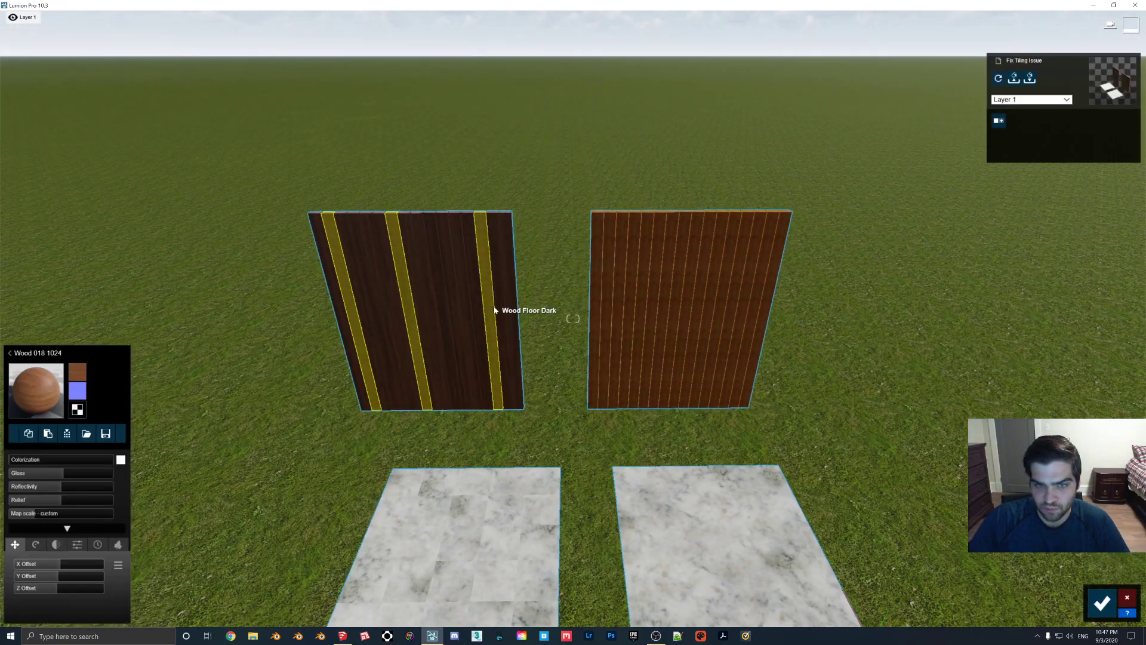
{"action": "left_click", "coordinate": [594, 333]}
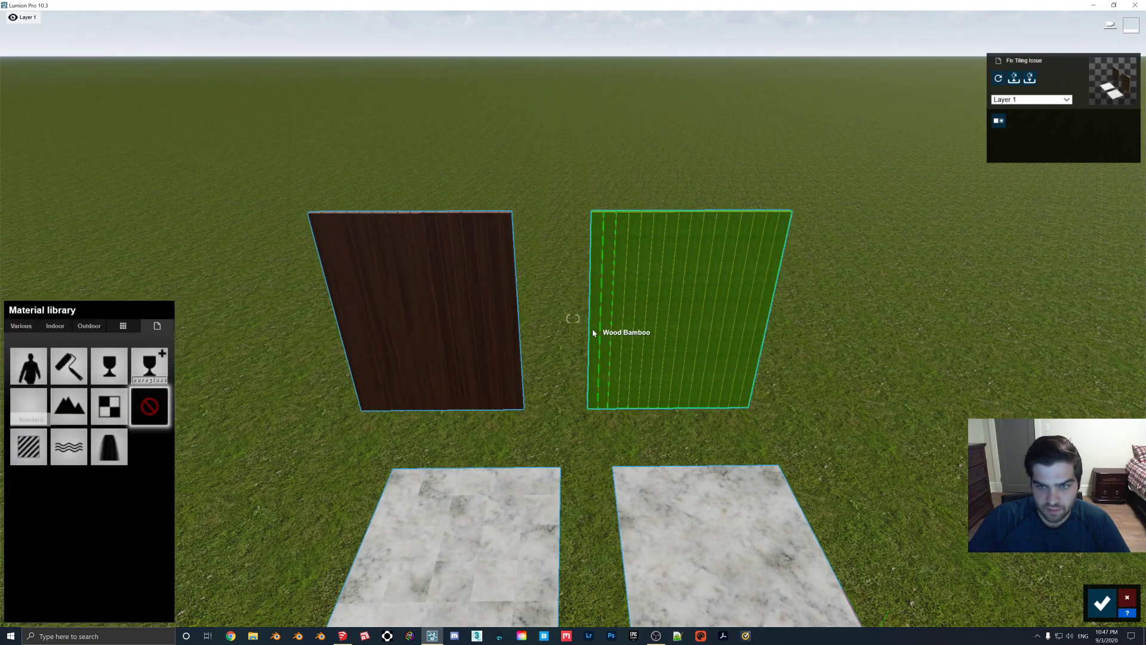
{"action": "left_click", "coordinate": [30, 447]}
{"action": "left_click", "coordinate": [48, 434]}
Step: Frame both post rows from closer up, save the material changes and return to the photo preview
{"action": "right_click_drag", "start_coordinate": [251, 394], "coordinate": [254, 413]}
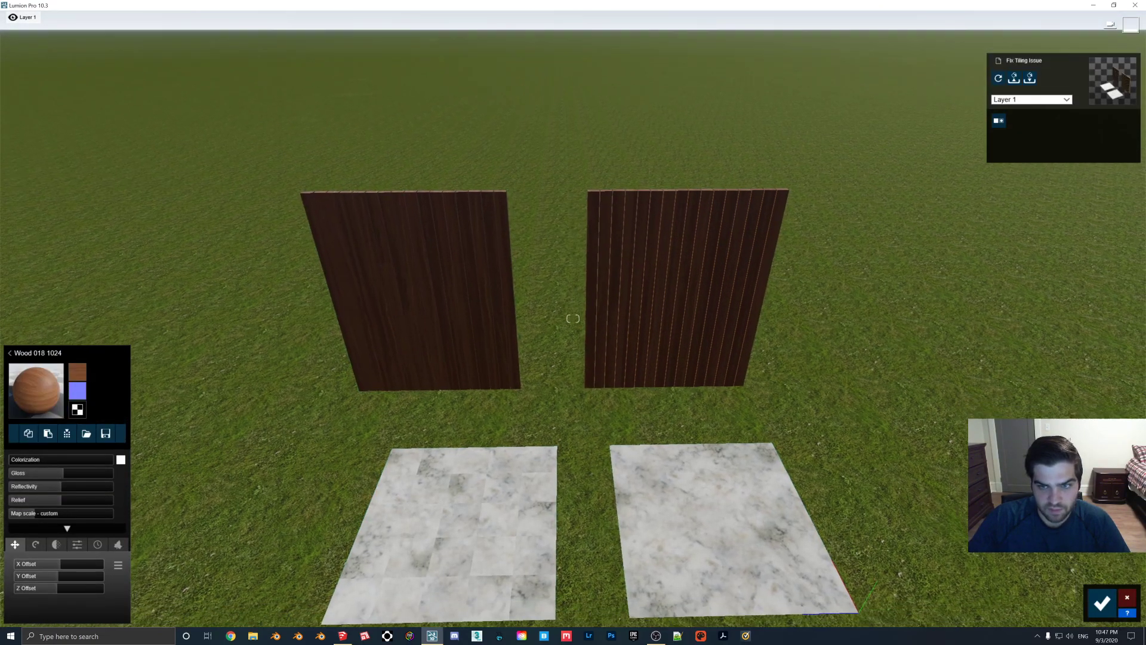
{"action": "key", "text": "w"}
{"action": "right_click_drag", "start_coordinate": [390, 466], "coordinate": [394, 433]}
{"action": "key", "text": "s"}
{"action": "left_click", "coordinate": [1102, 601]}
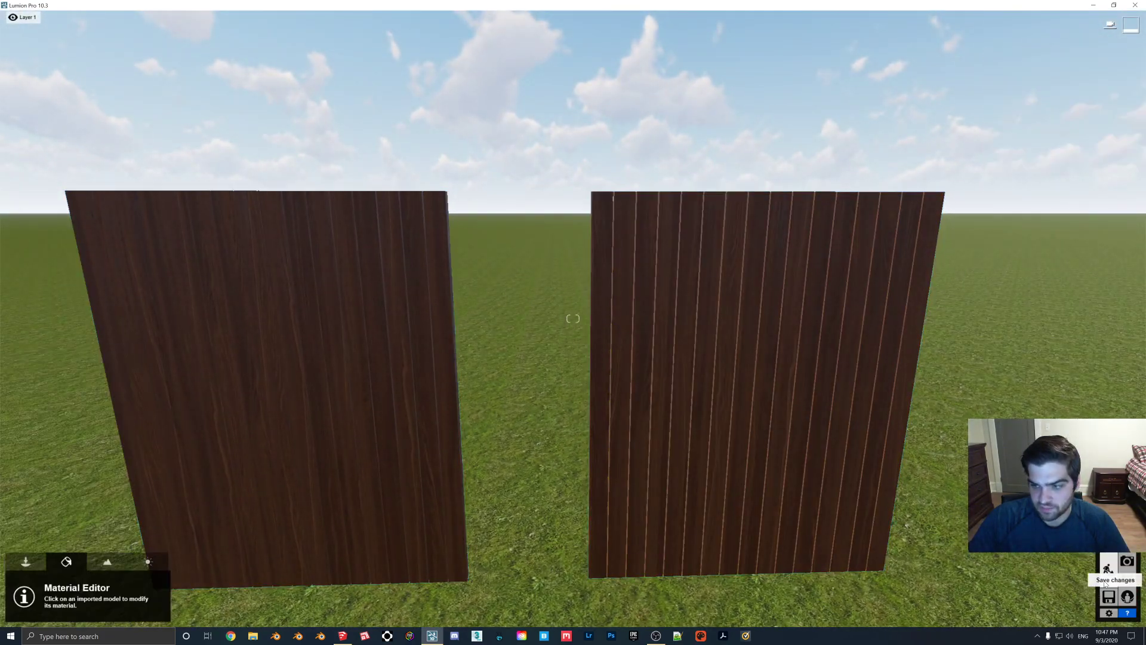
{"action": "left_click", "coordinate": [1127, 561]}
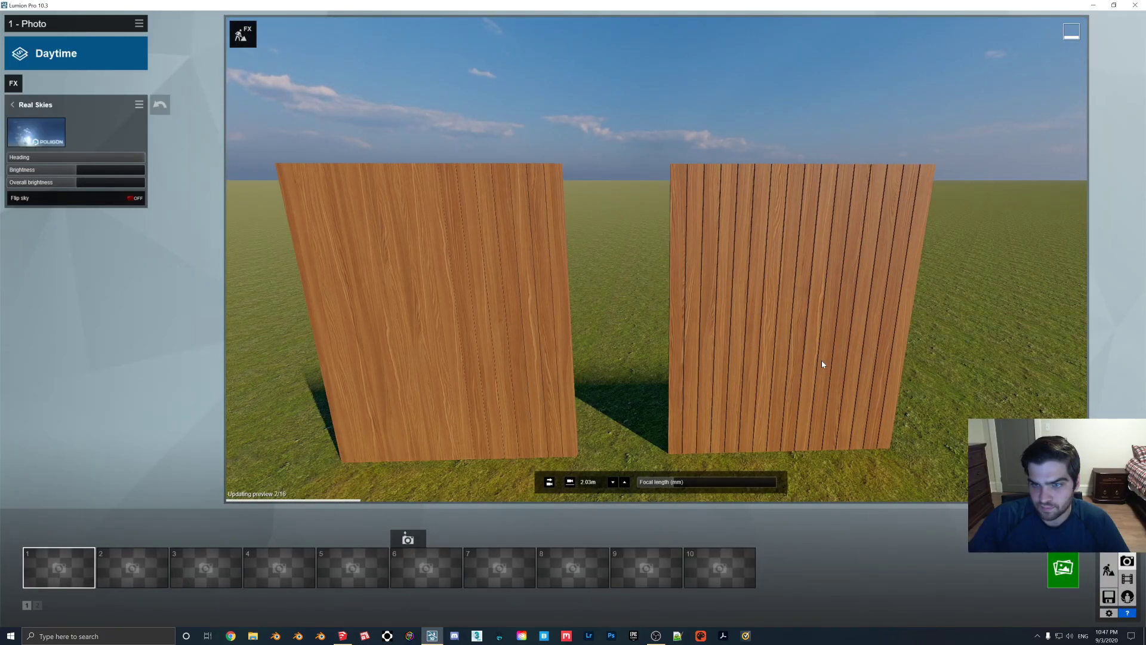